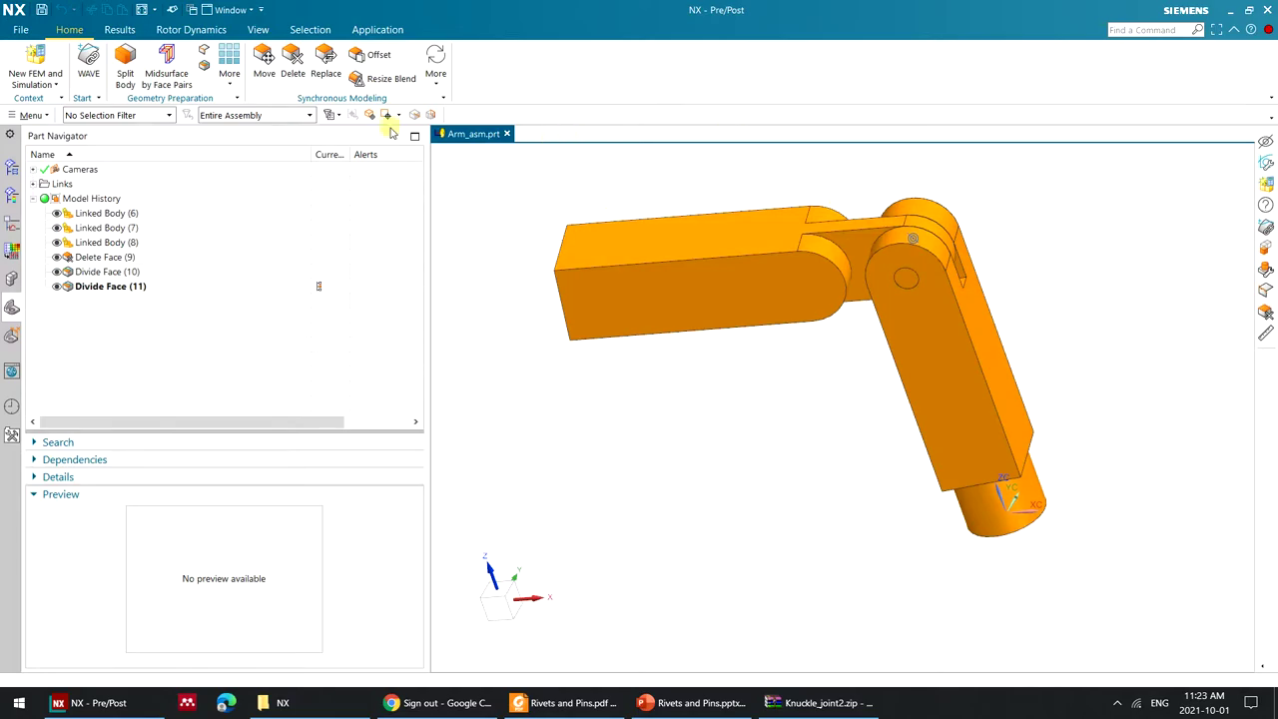
Create a new FEM and simulation for Arm_asm using all visible bodies, with the Simcenter Nastran solver and Structural analysis type.
click(18, 52)
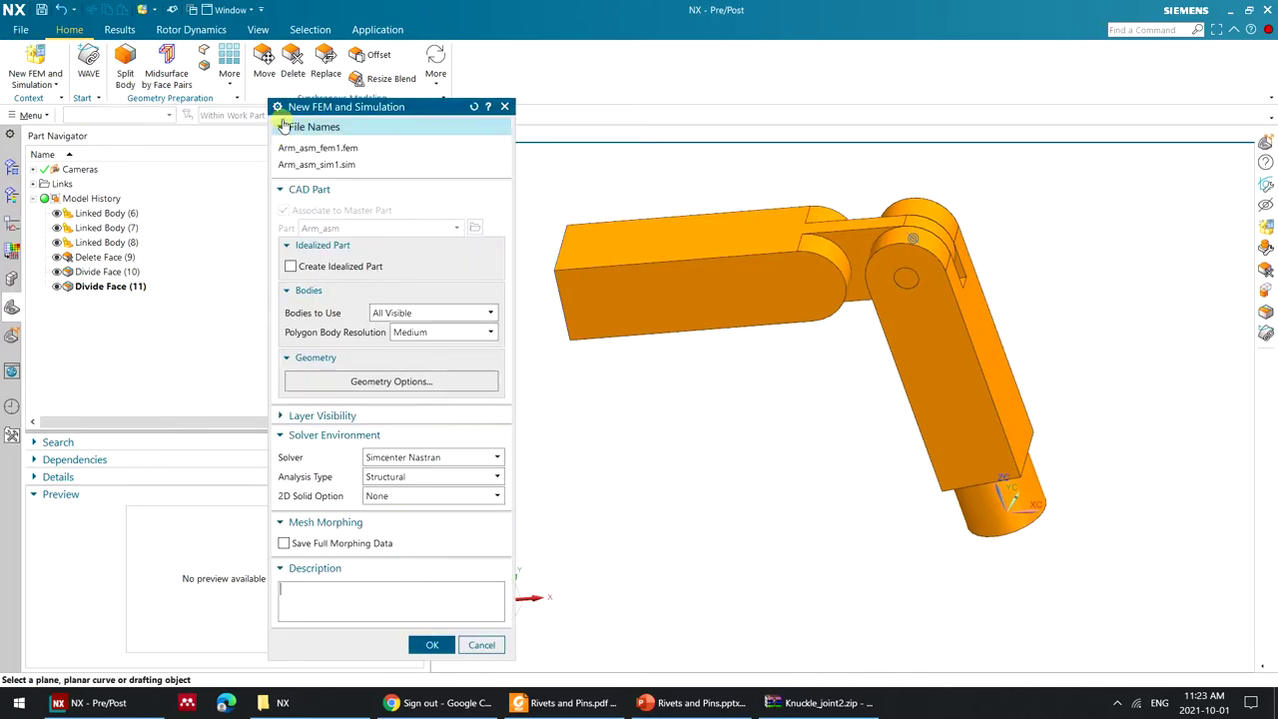
drag(319, 103, 296, 53)
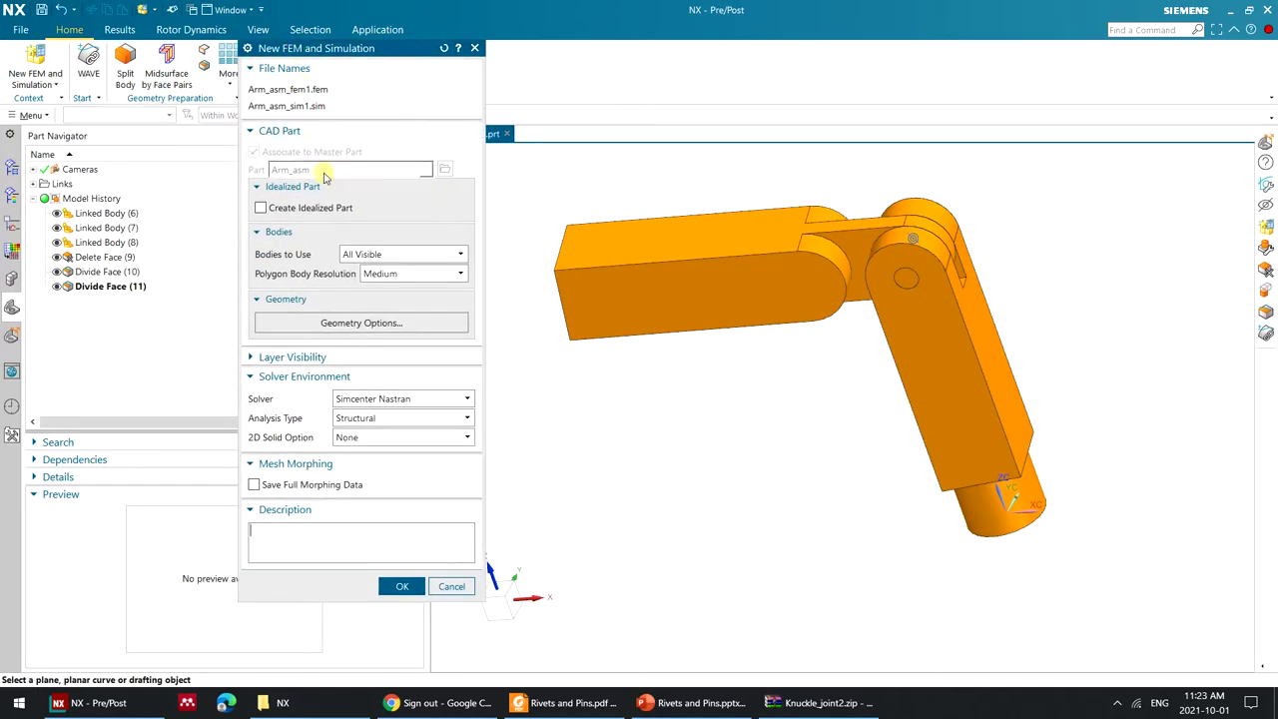
click(402, 253)
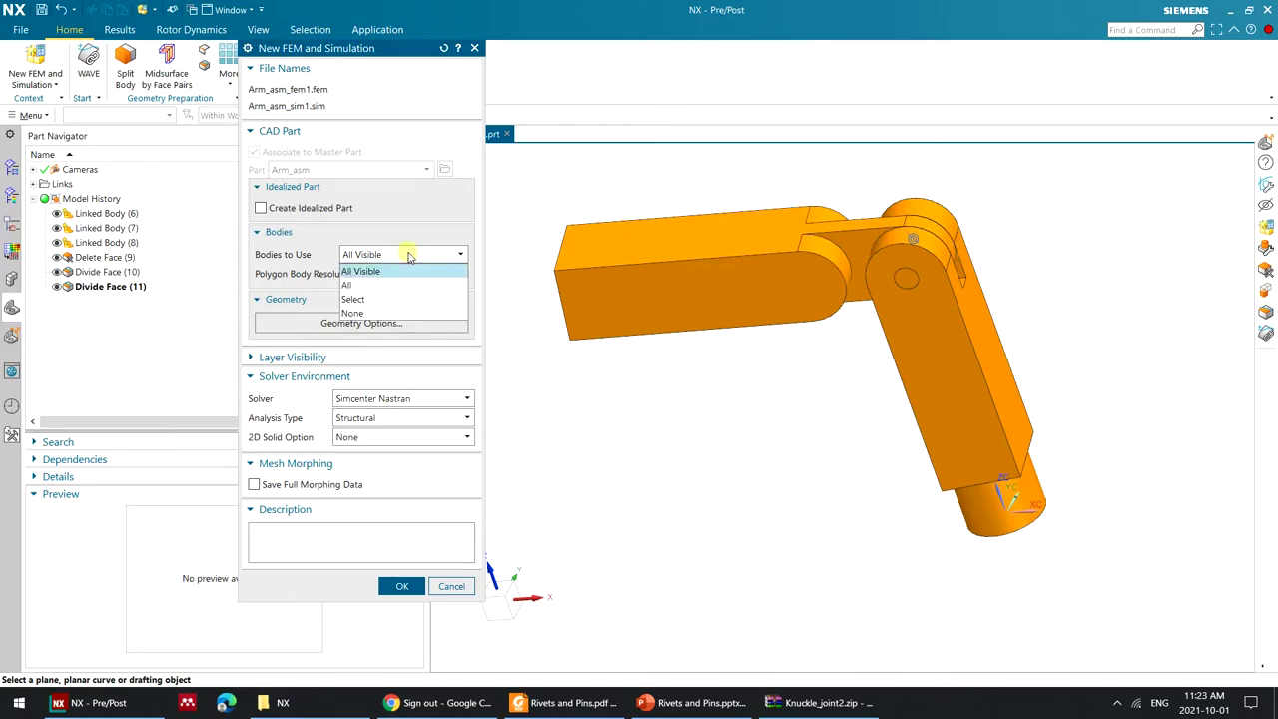
click(413, 270)
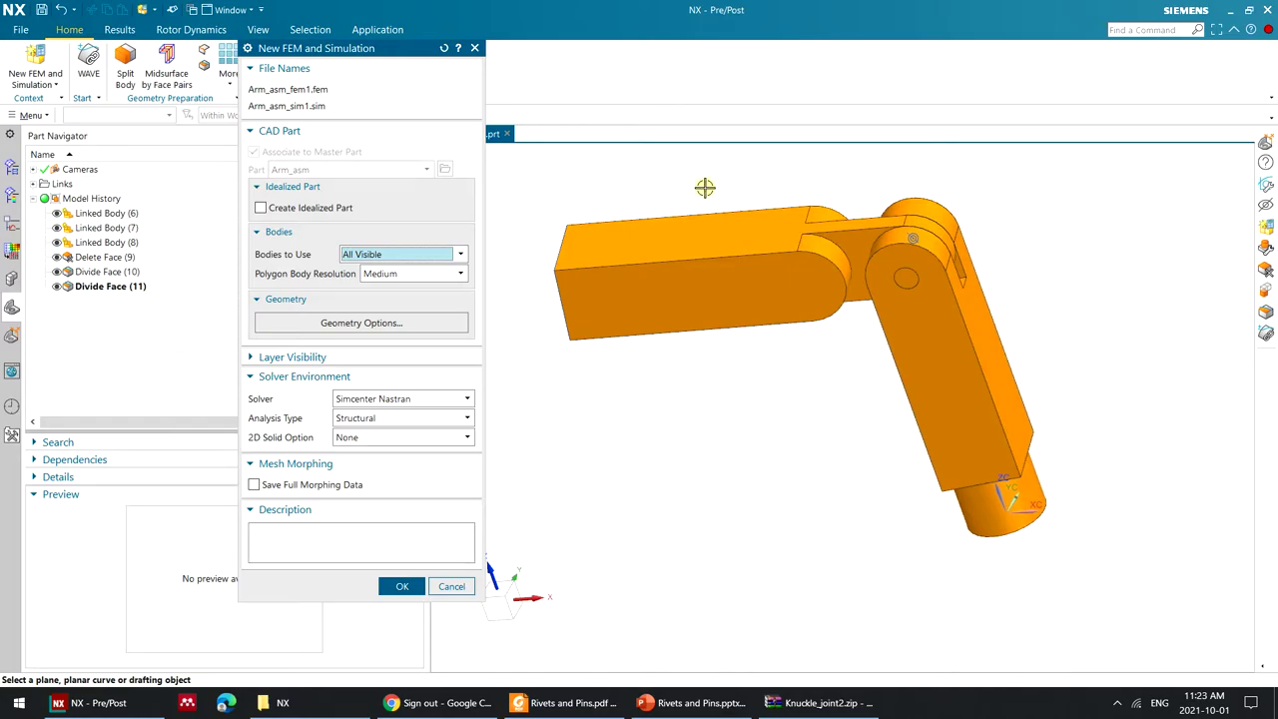
click(402, 586)
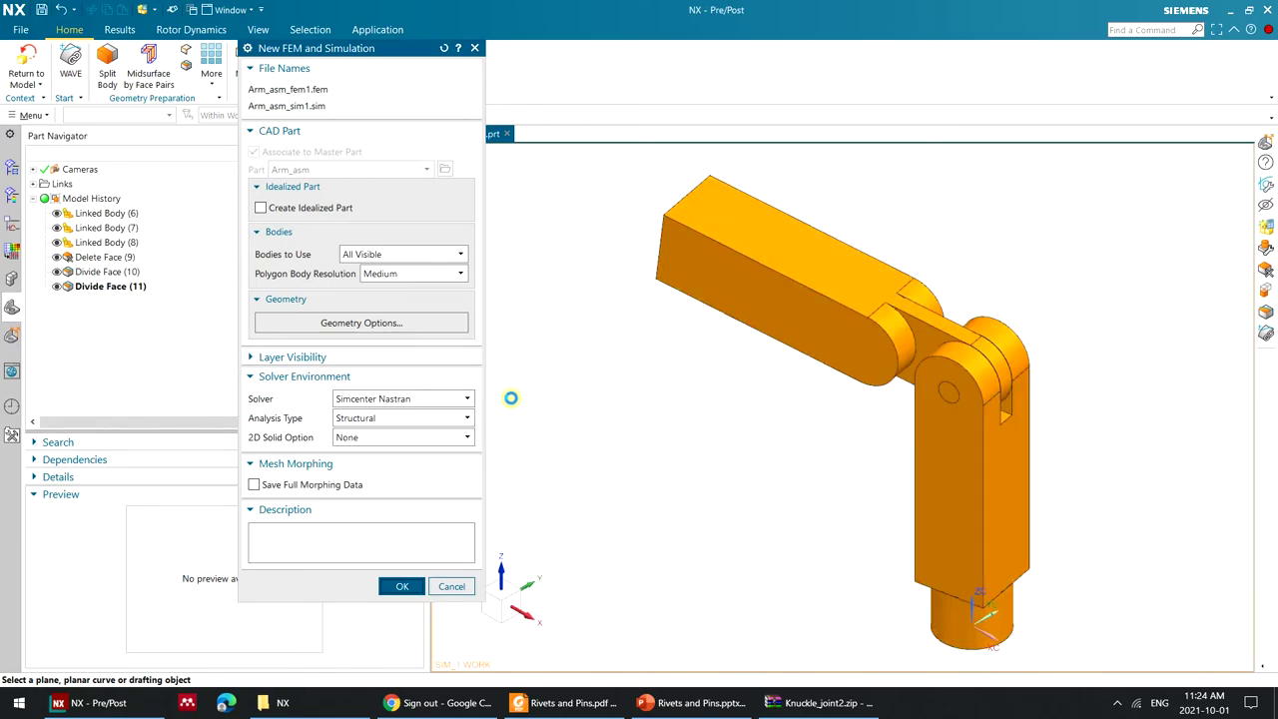
middle_click(523, 389)
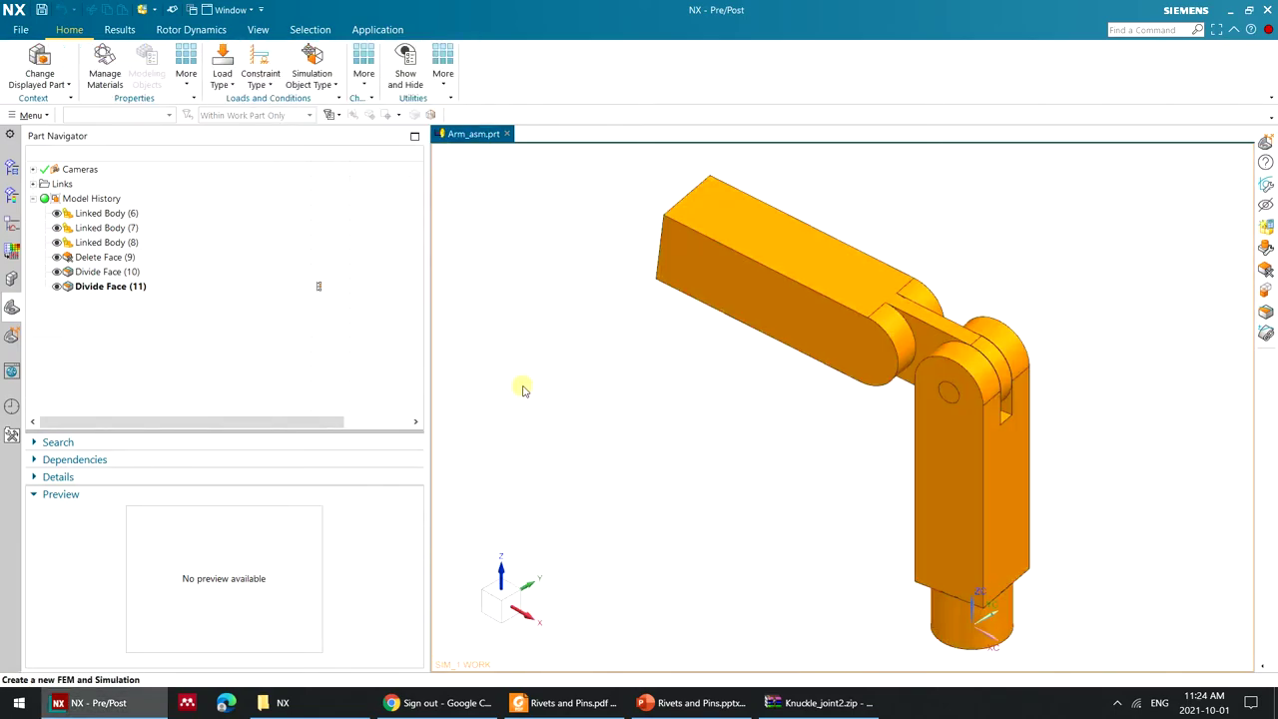
Create a structural solution of type SOL 101 Linear Statics - Global Constraints with the default case control settings.
click(499, 170)
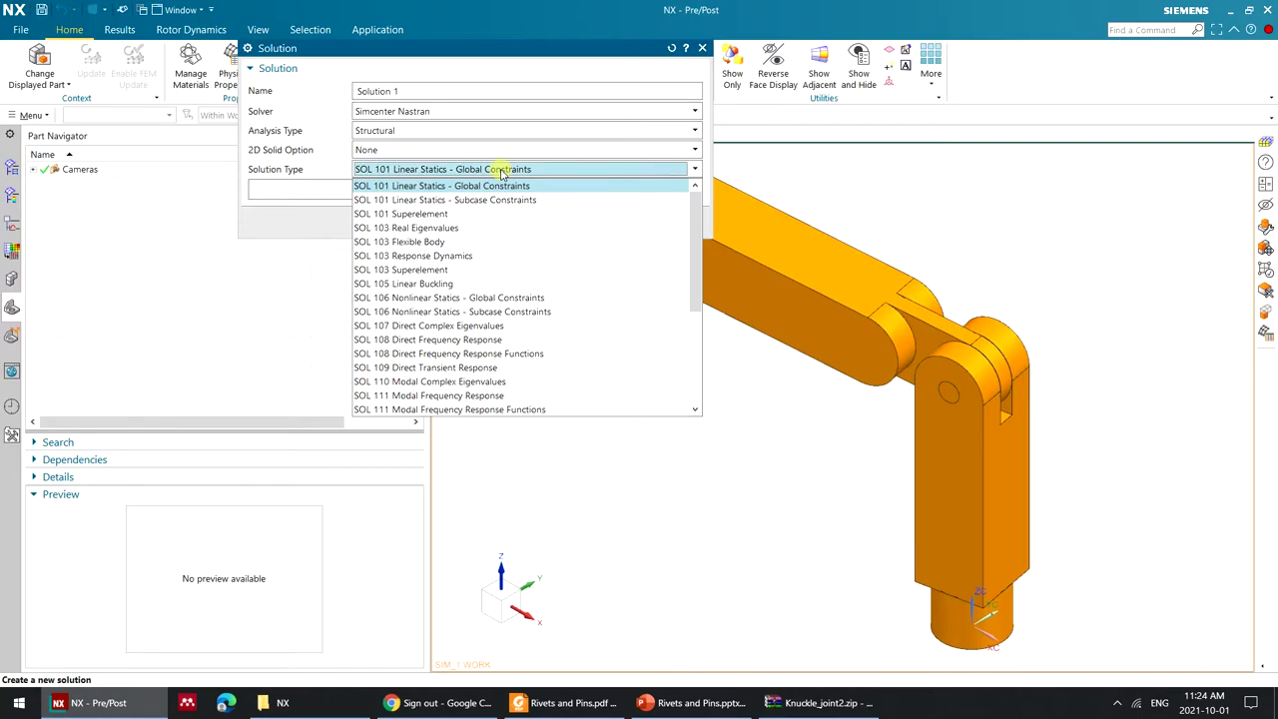
click(499, 170)
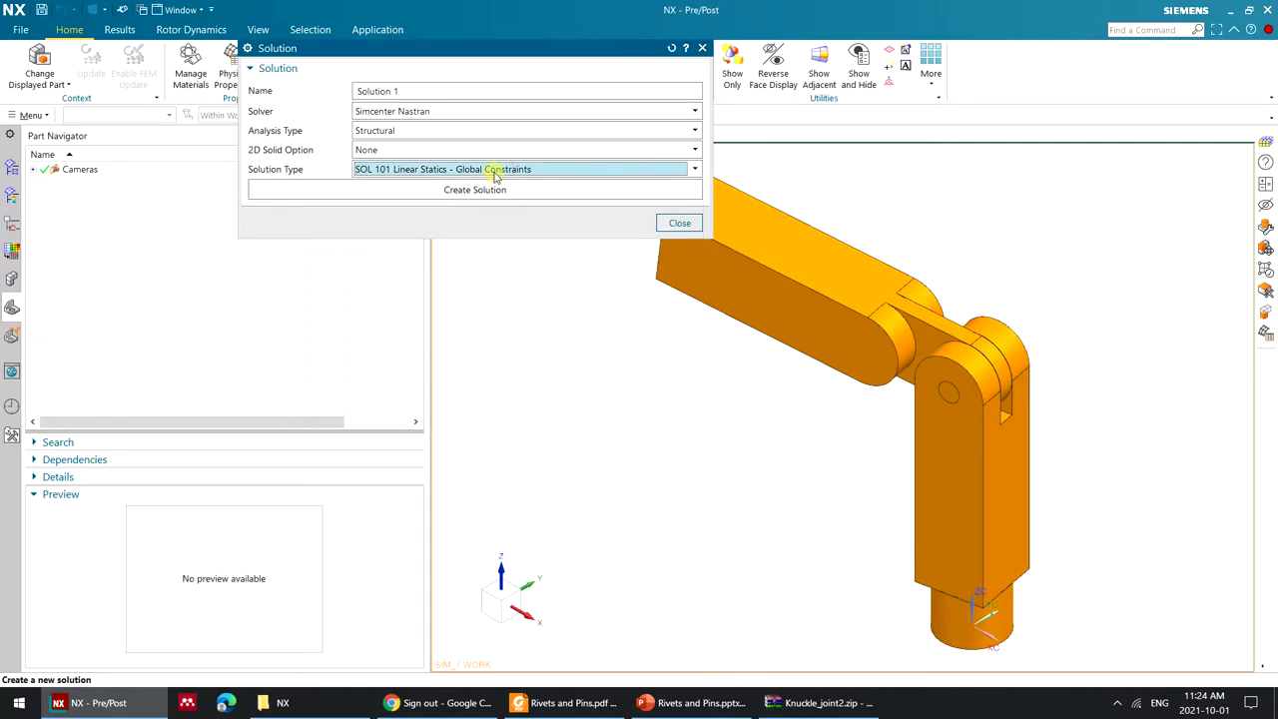
drag(504, 50, 525, 66)
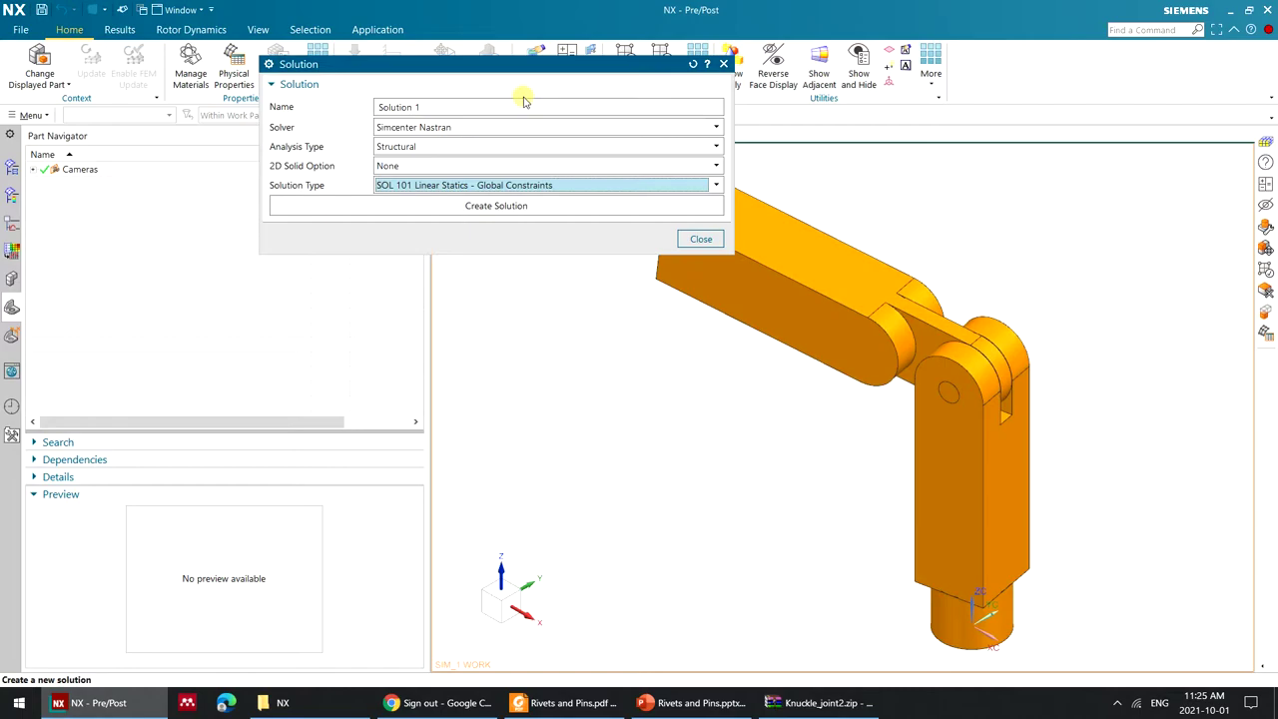
drag(563, 64, 631, 148)
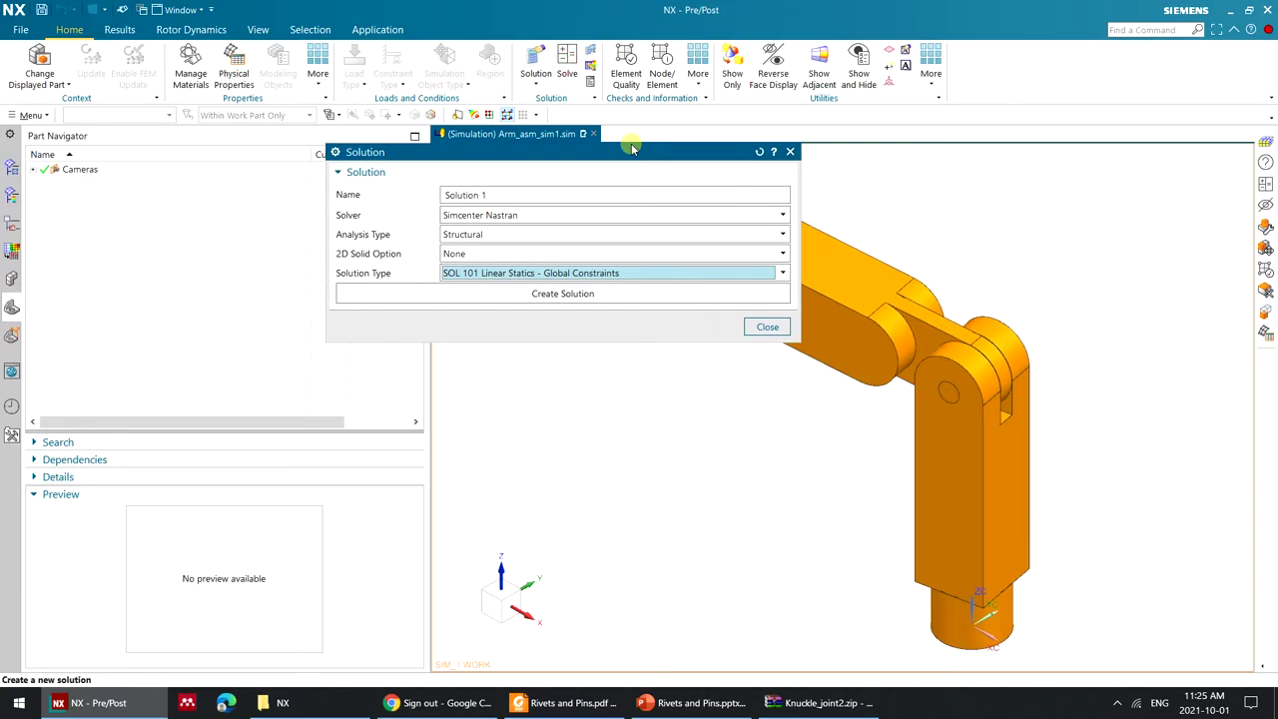
drag(632, 148, 654, 198)
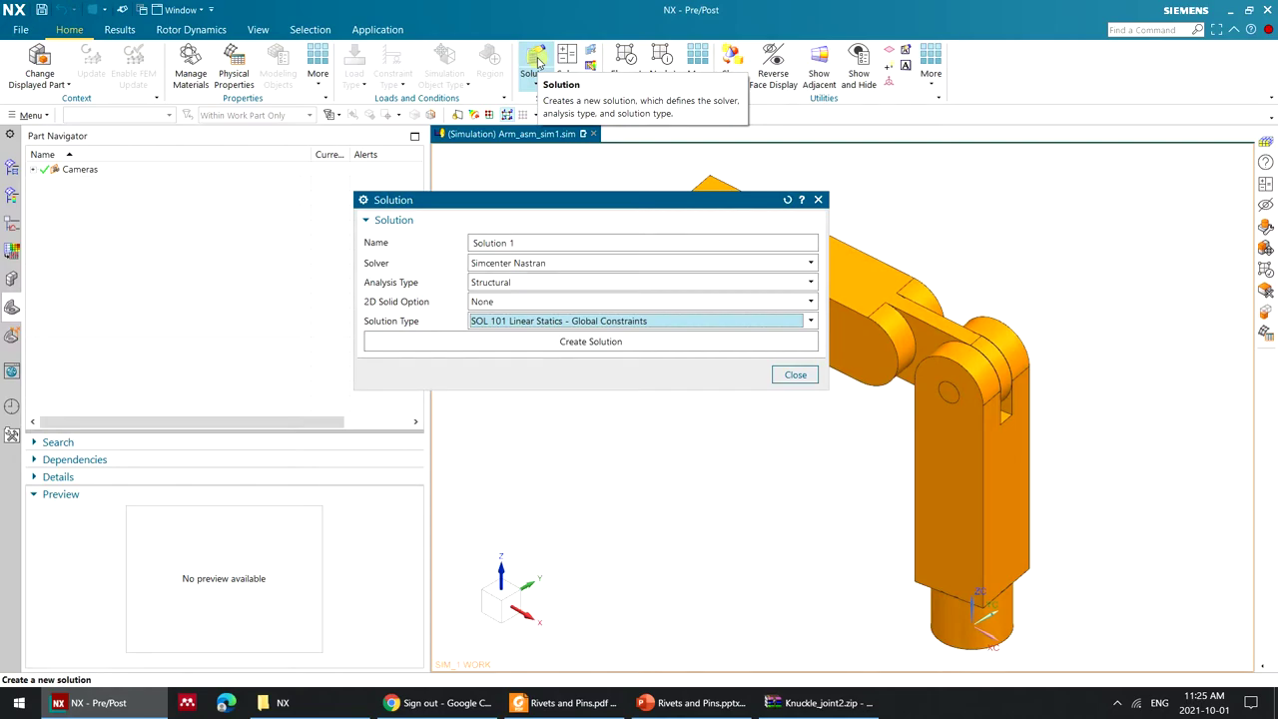
click(626, 342)
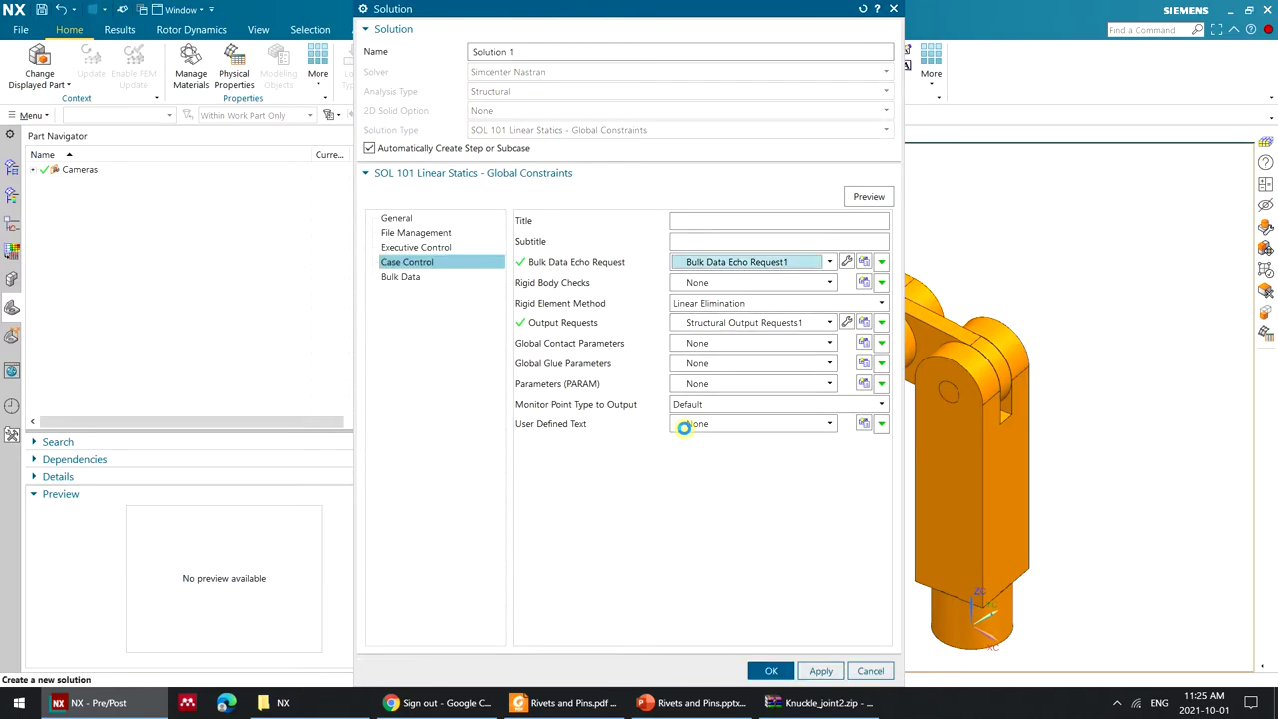
click(767, 672)
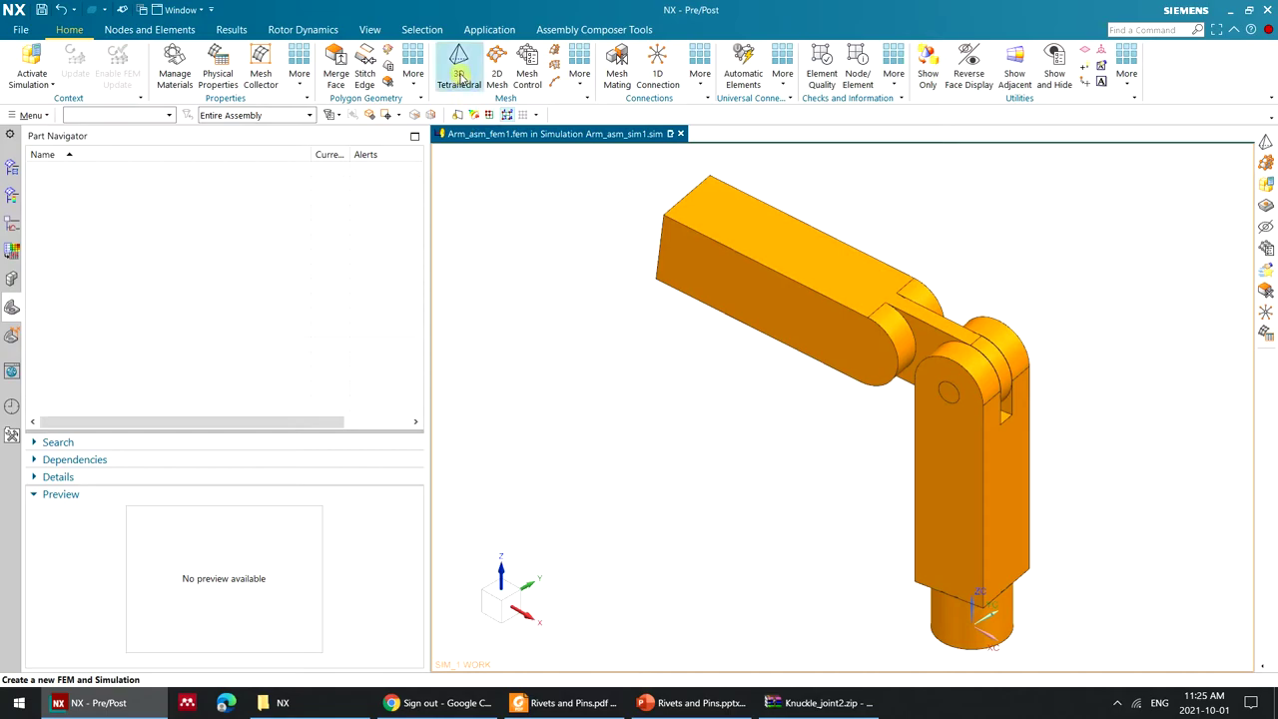
Mesh both arm bodies and the pin with CTETRA(4) 3D tetrahedral elements at the automatic element size of 8.26 mm.
click(11, 166)
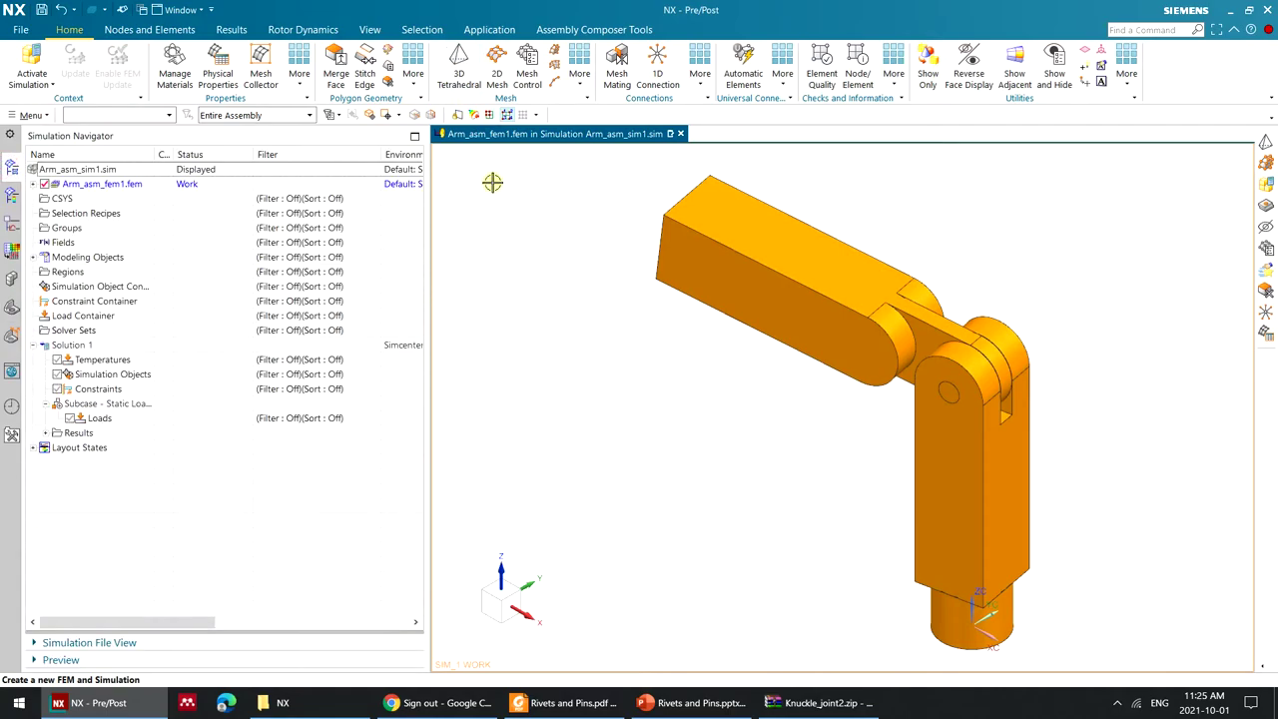
click(475, 83)
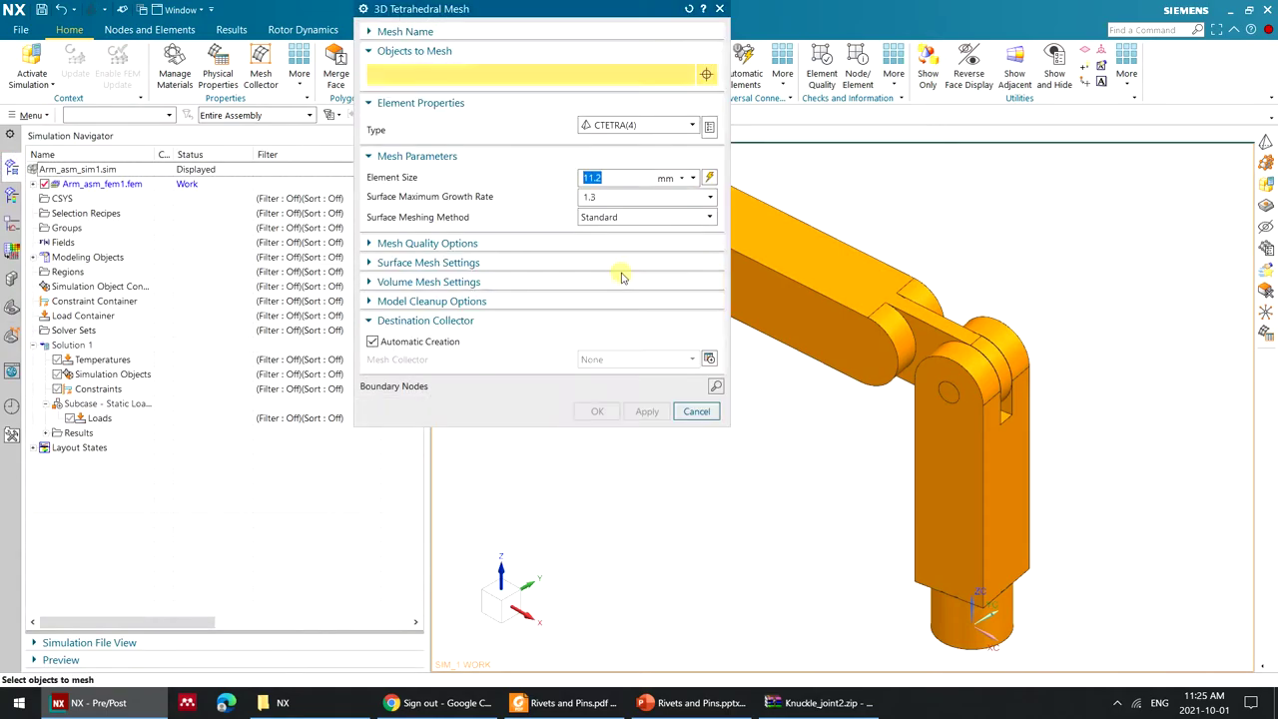
drag(617, 10, 570, 114)
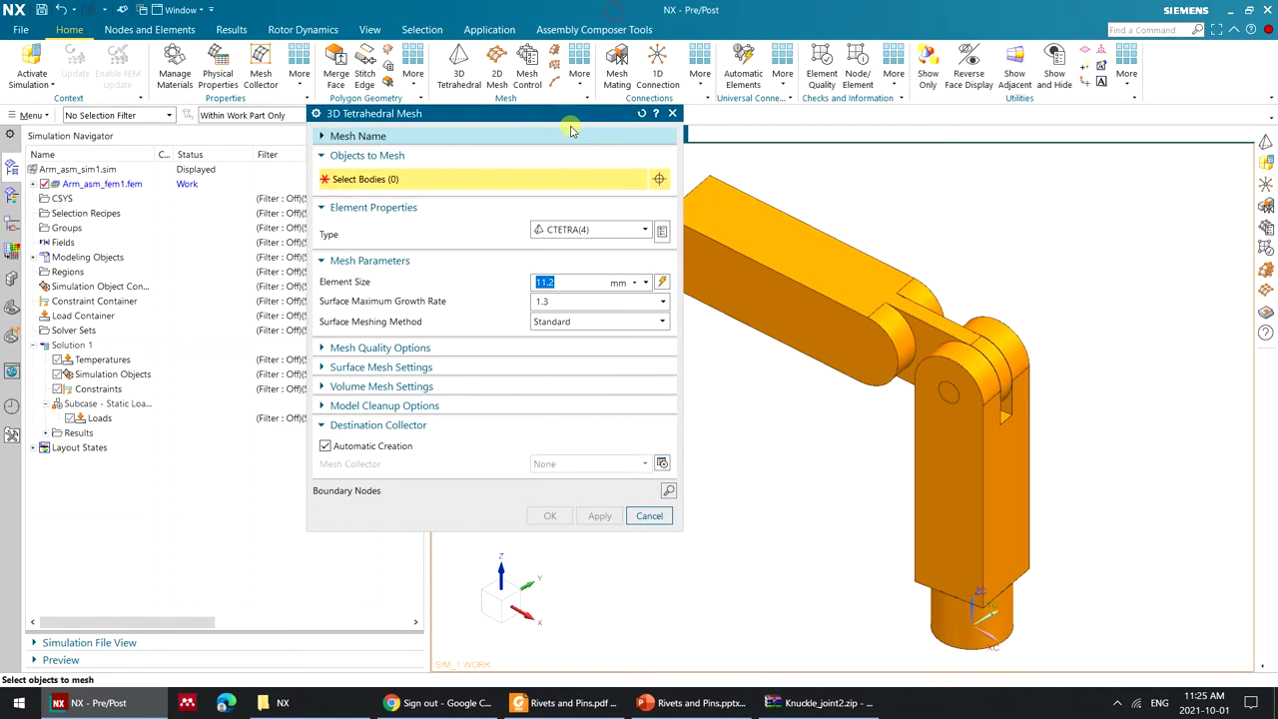
click(802, 253)
click(962, 398)
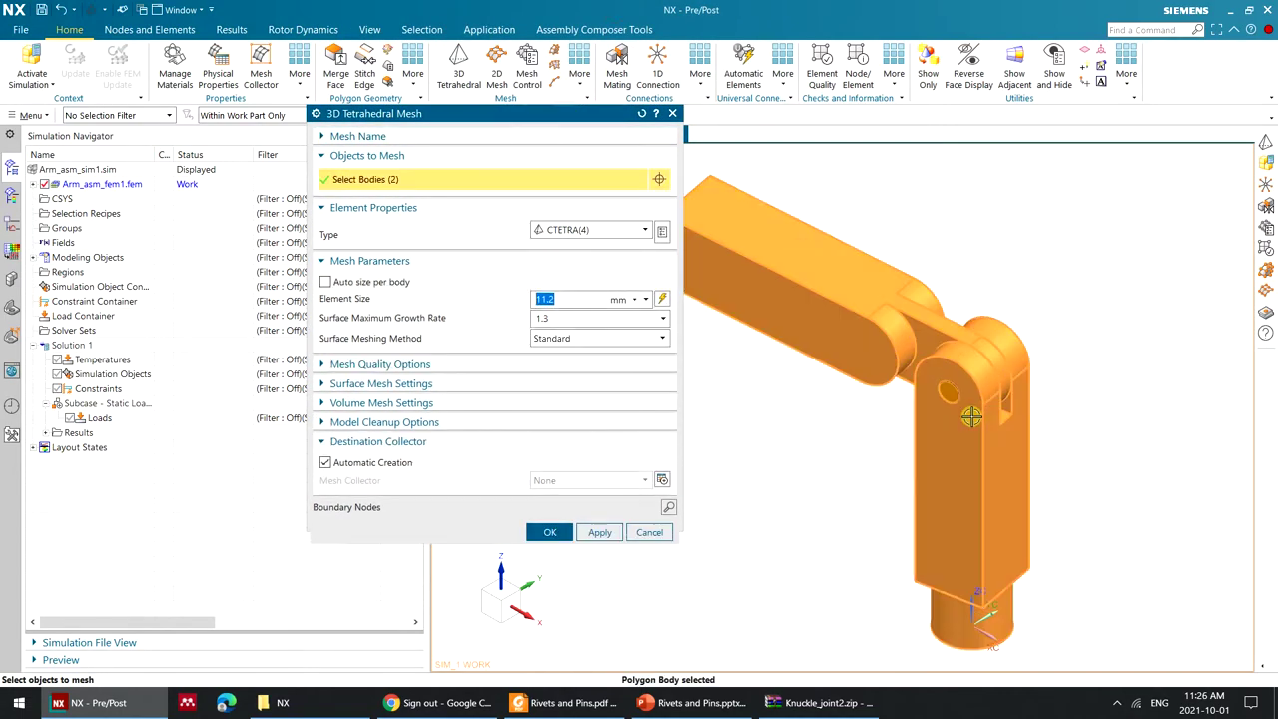
scroll(959, 400, up, 3)
click(957, 402)
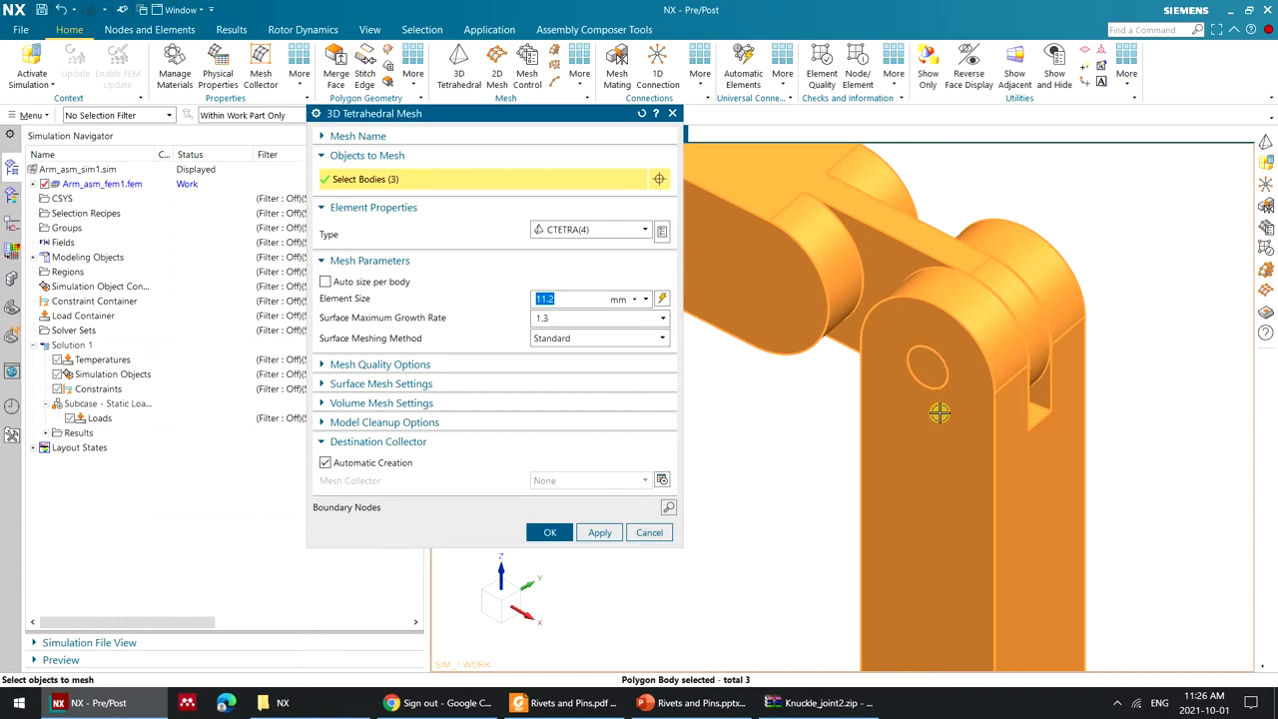
scroll(939, 412, down, 1)
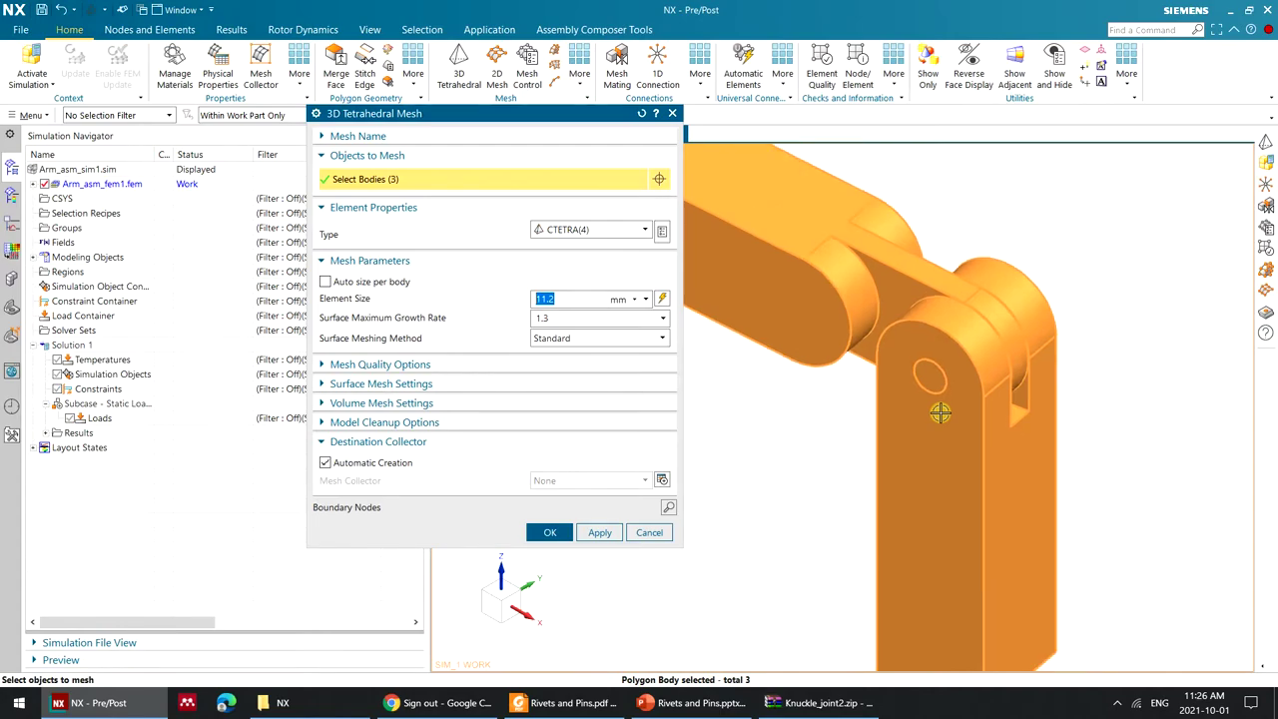
click(662, 298)
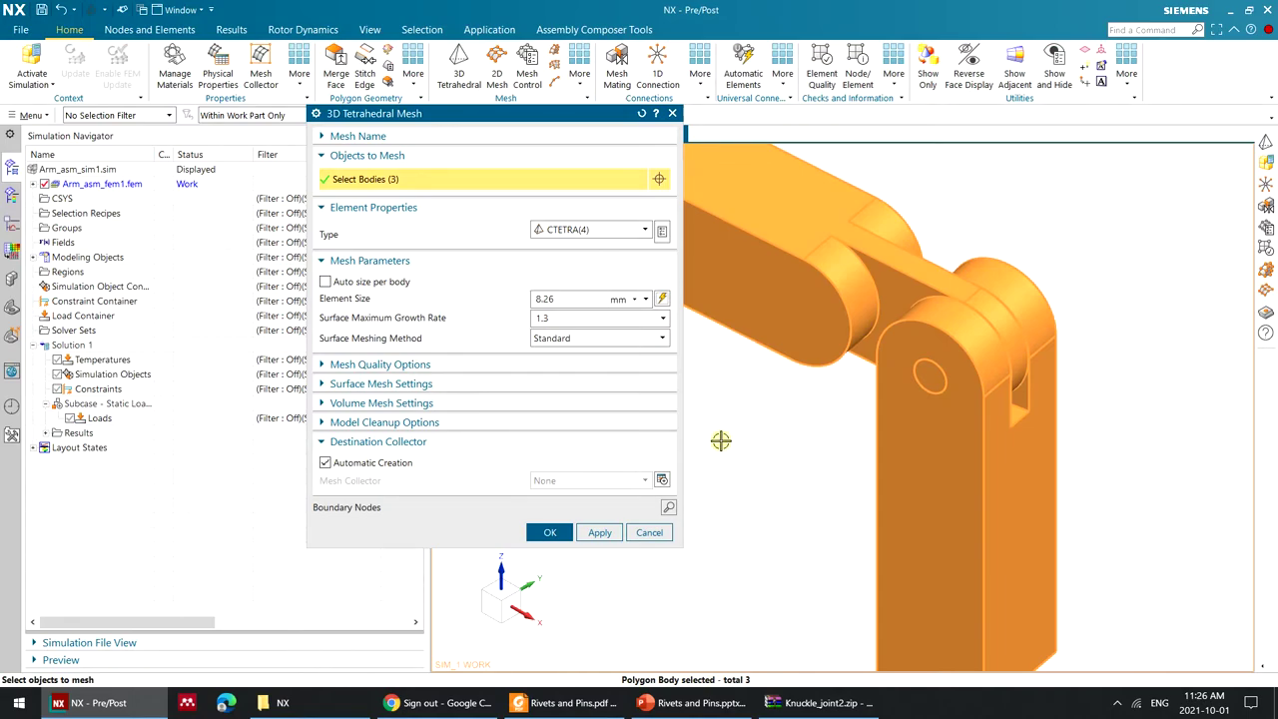
click(550, 532)
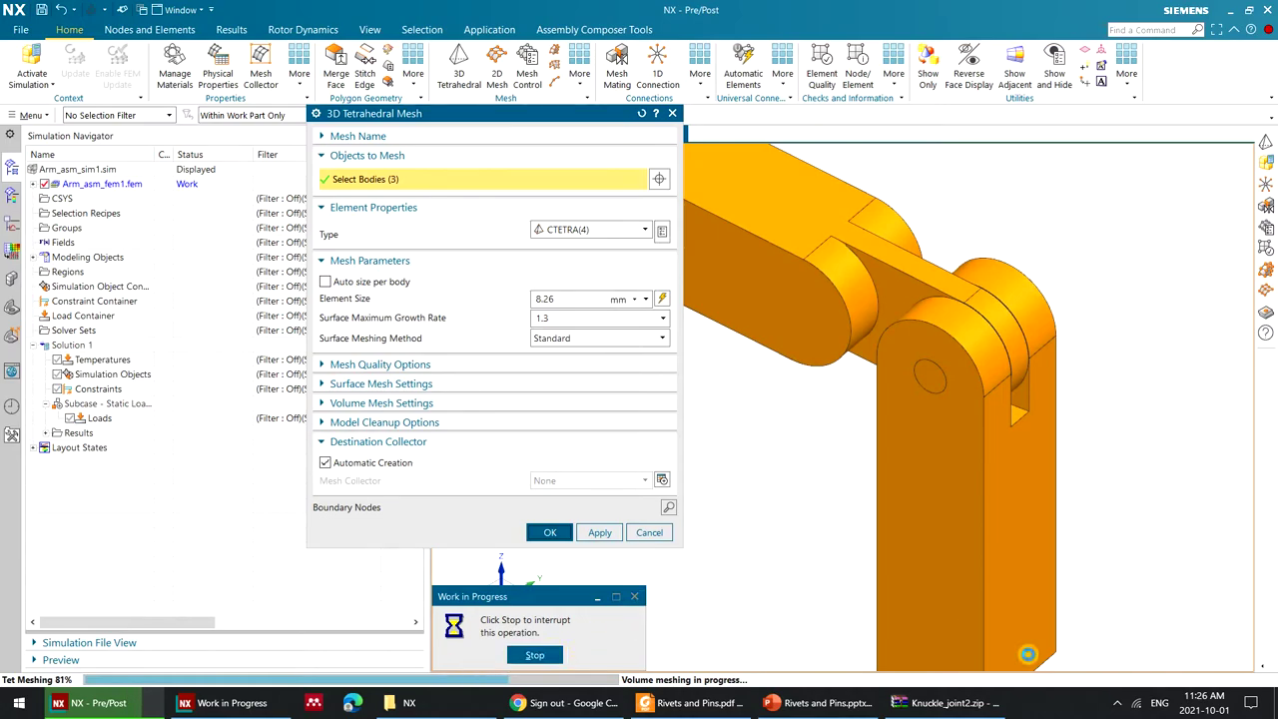
click(1118, 704)
click(1118, 704)
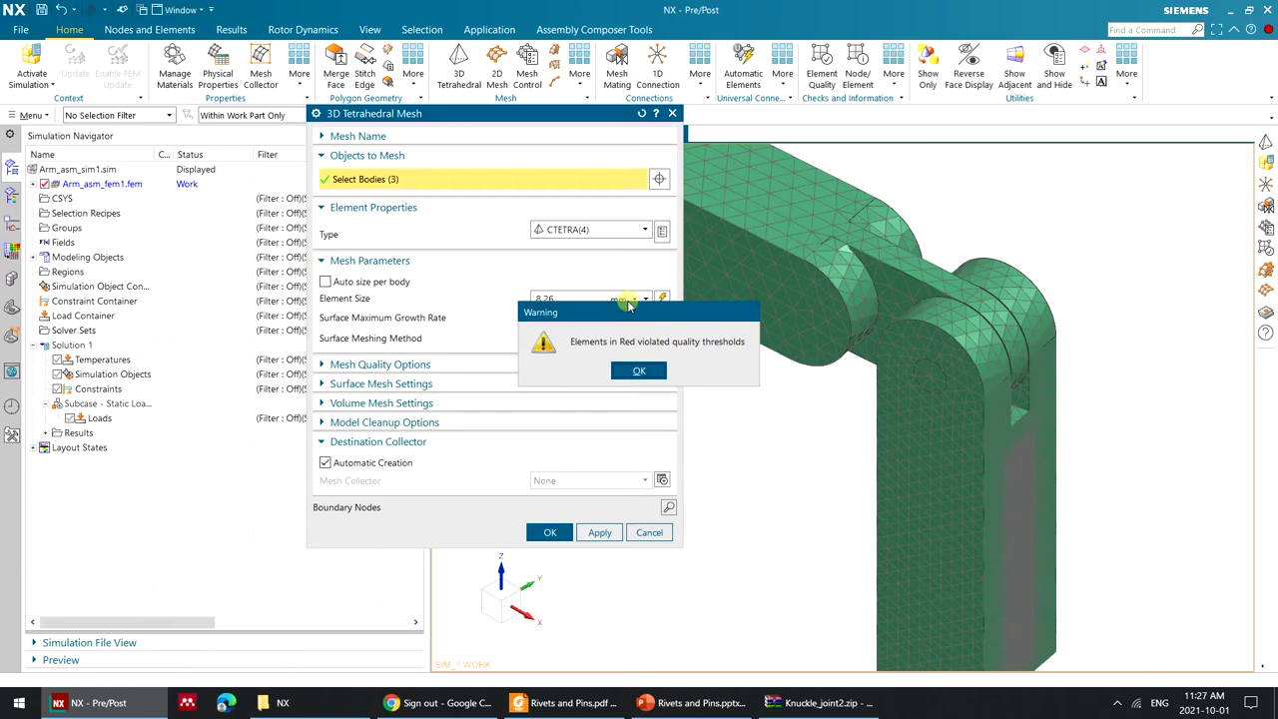
drag(629, 305, 596, 324)
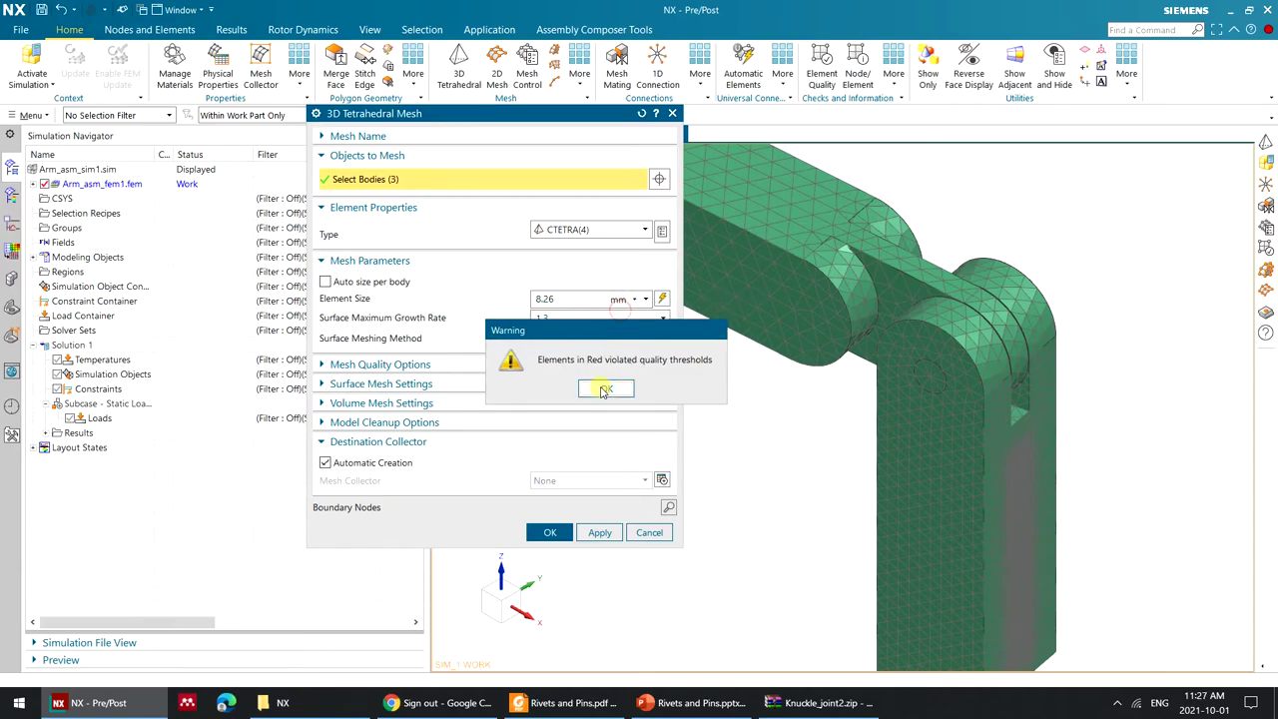
click(603, 388)
Examine the mesh for elements violating the quality thresholds, especially where the vertical arm meets its cylindrical base.
scroll(857, 400, down, 5)
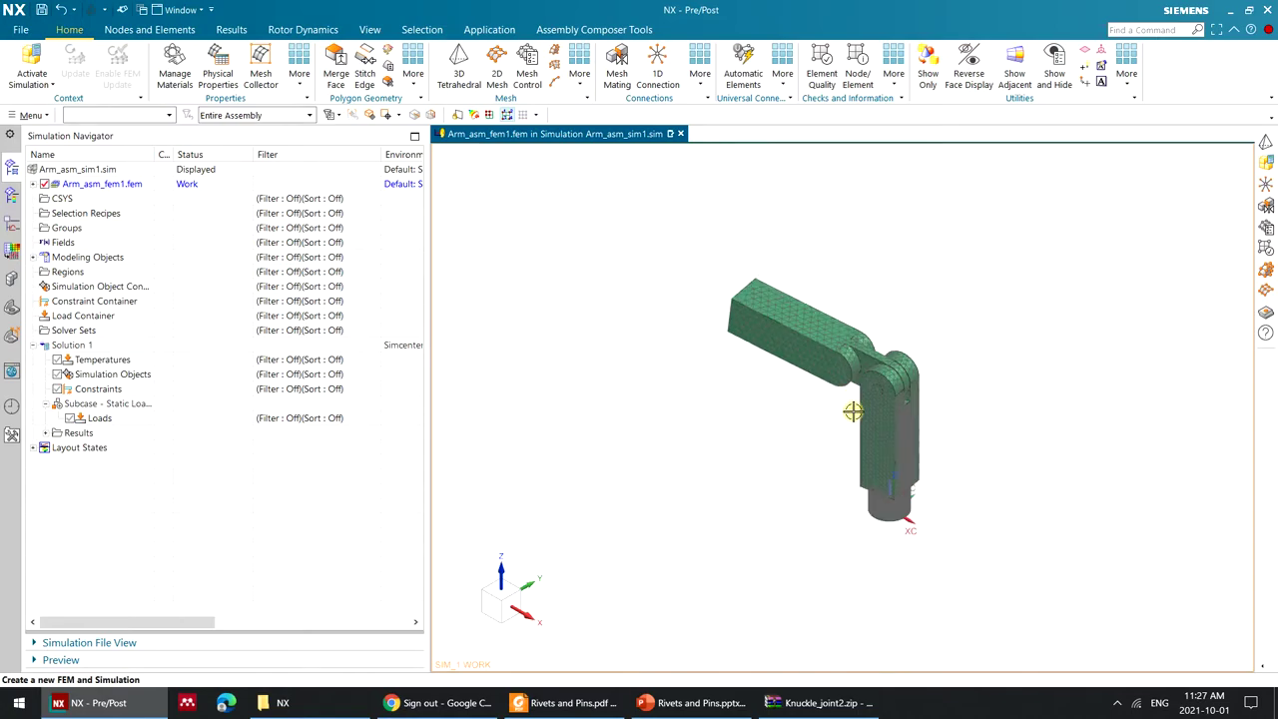
scroll(913, 525, up, 10)
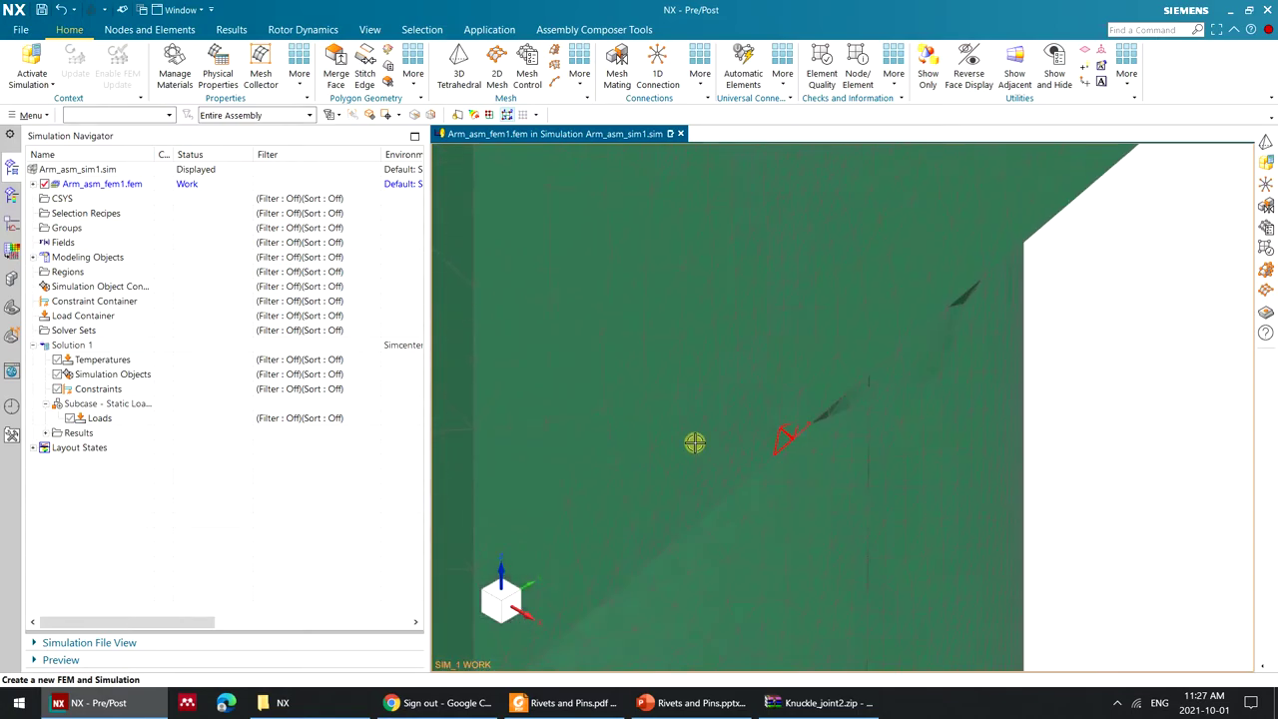
scroll(694, 442, down, 3)
scroll(772, 430, down, 4)
scroll(785, 420, up, 3)
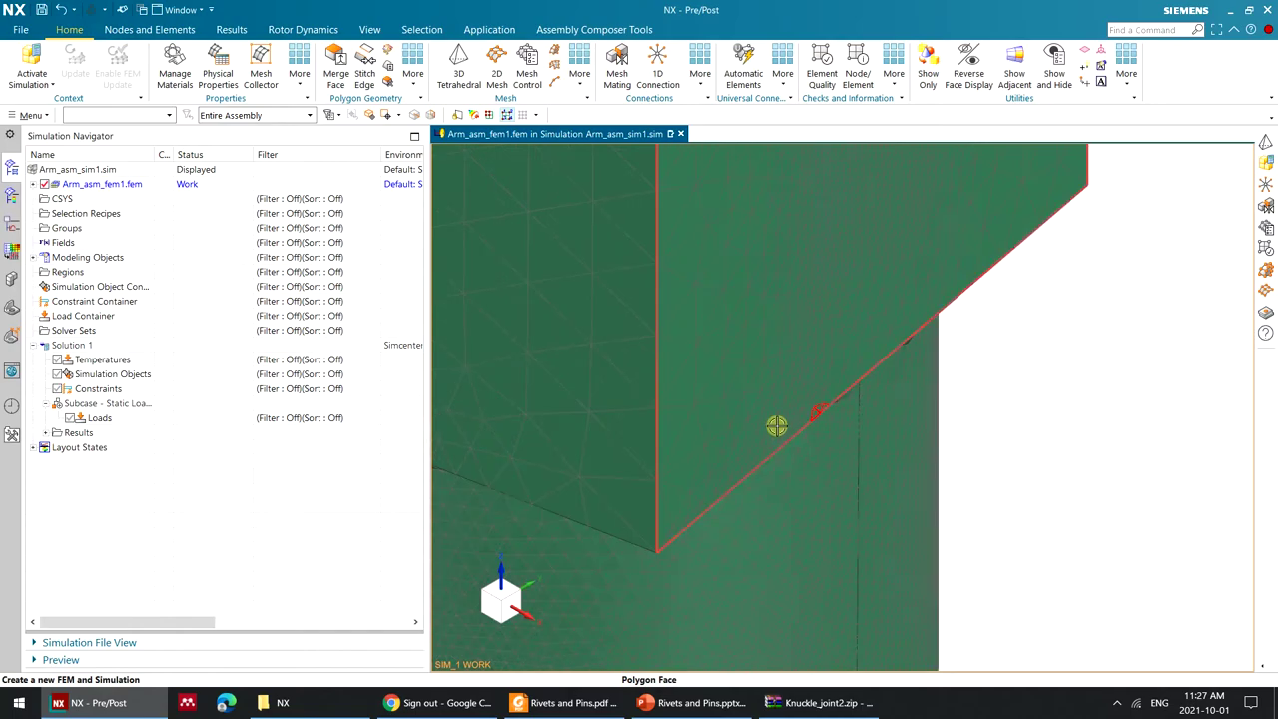
scroll(792, 420, down, 4)
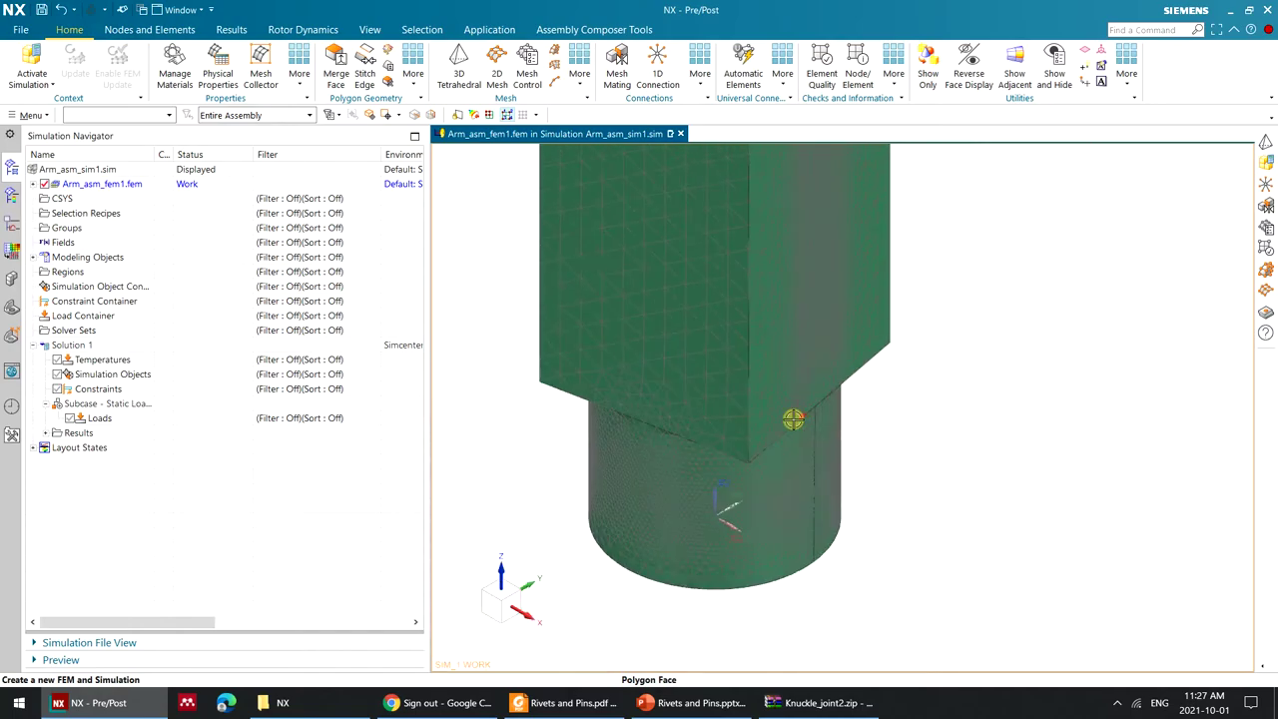
scroll(785, 420, up, 3)
scroll(779, 379, down, 3)
scroll(744, 199, up, 3)
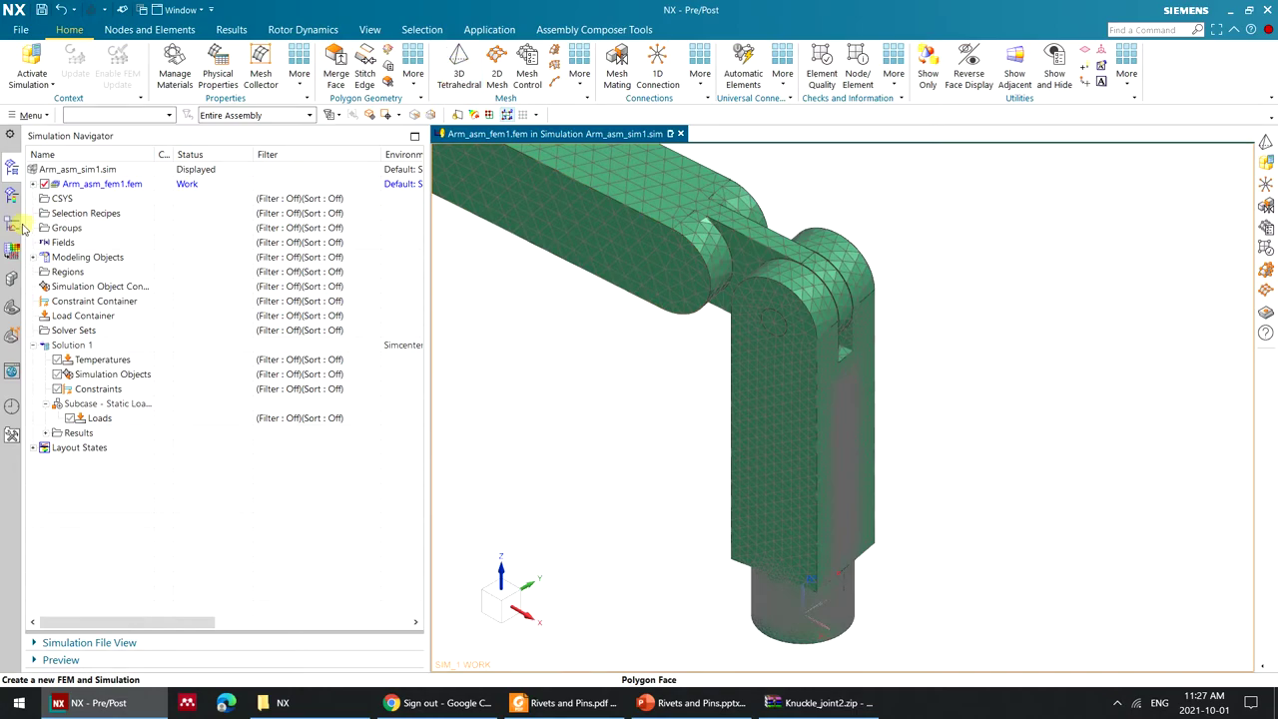
Remesh the vertical forked arm with CTETRA(4) elements at its automatic element size of 12.6 mm.
click(465, 69)
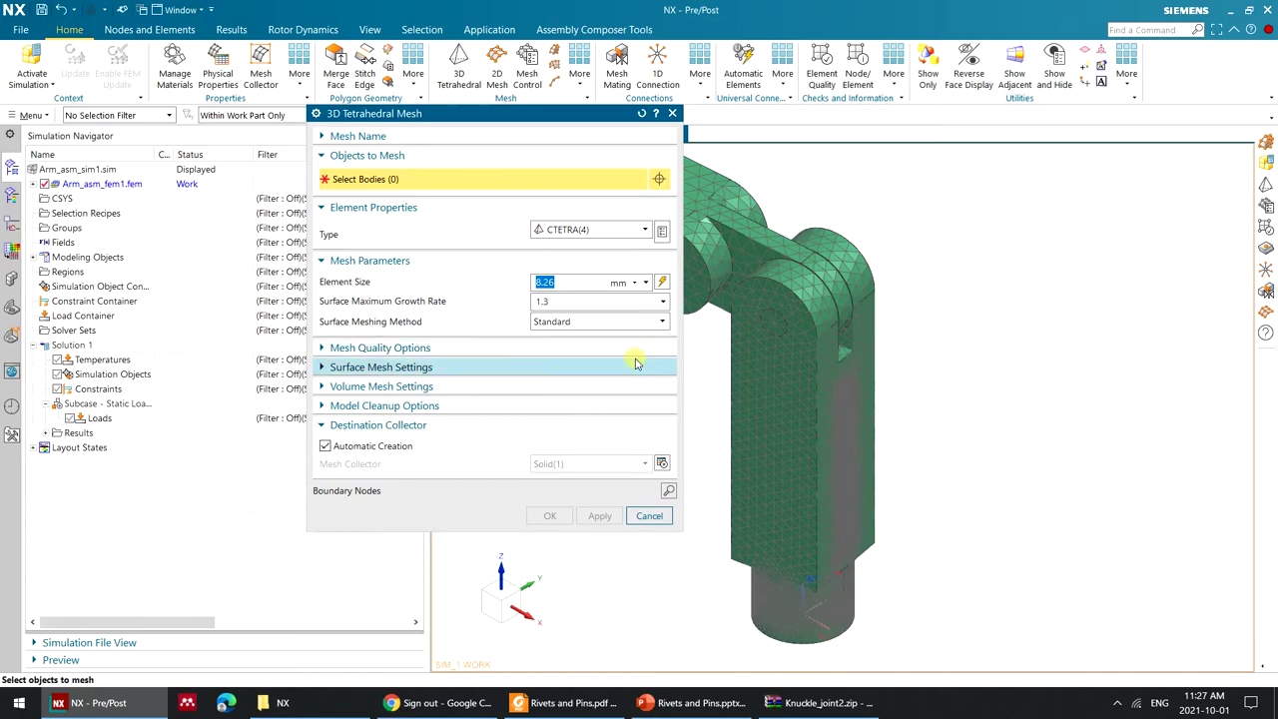
click(764, 399)
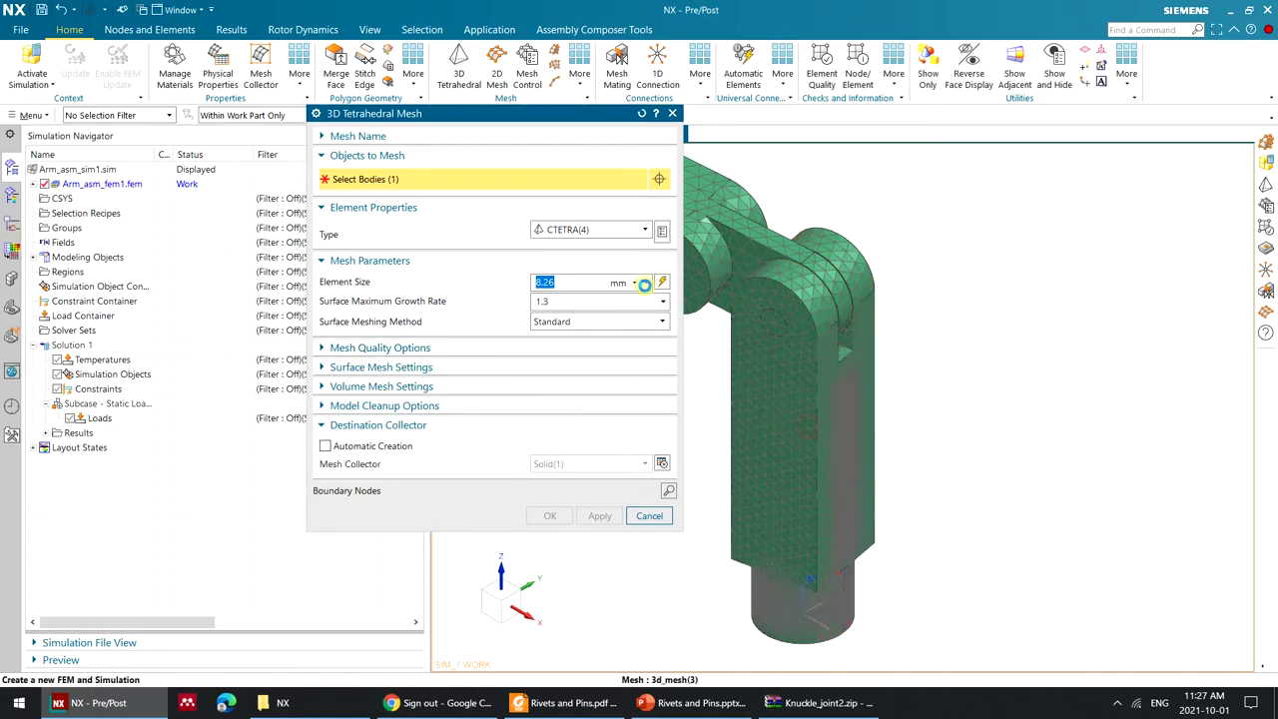
click(661, 282)
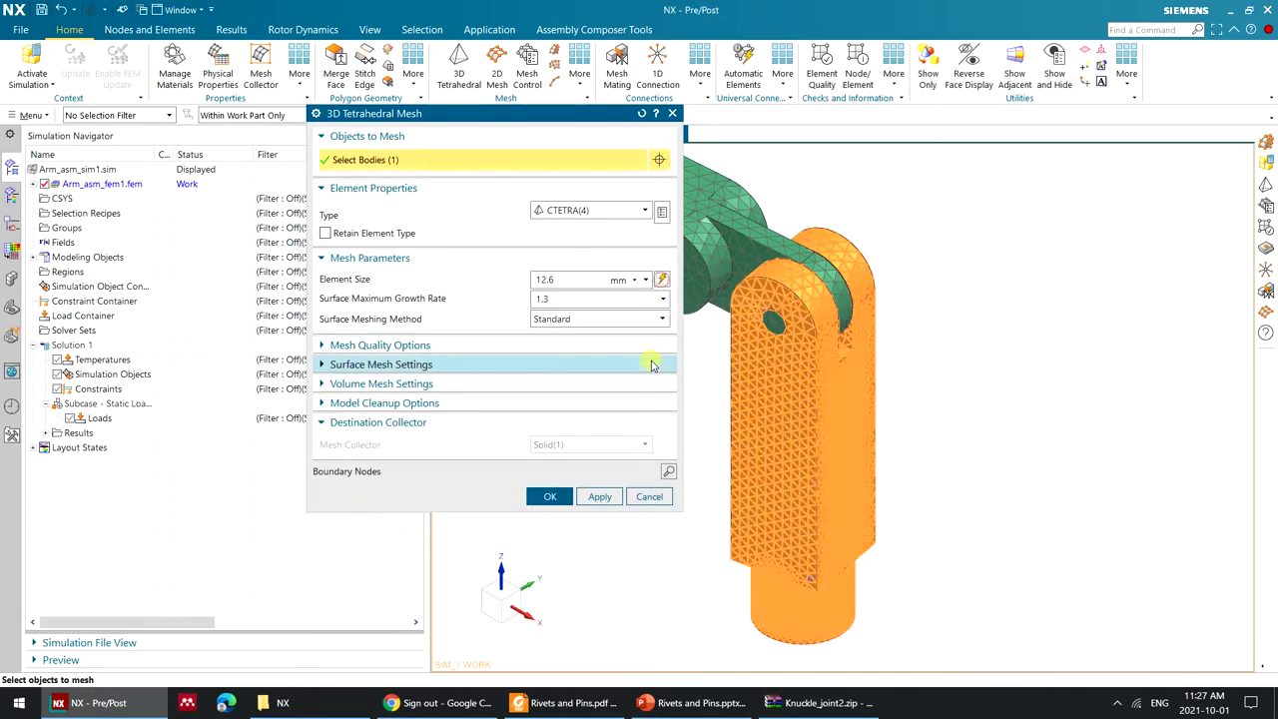
click(597, 496)
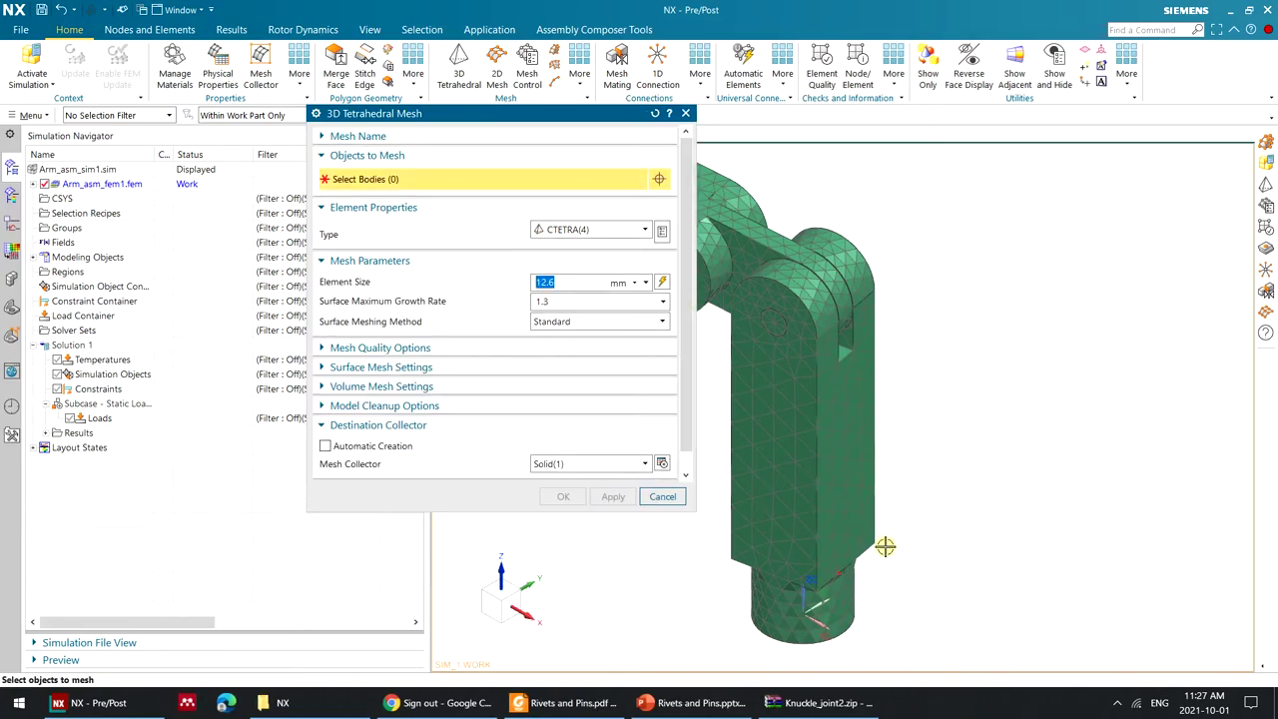
Remesh the upper inclined arm with CTETRA(4) elements at an element size of 12 mm.
middle_drag(876, 460, 892, 494)
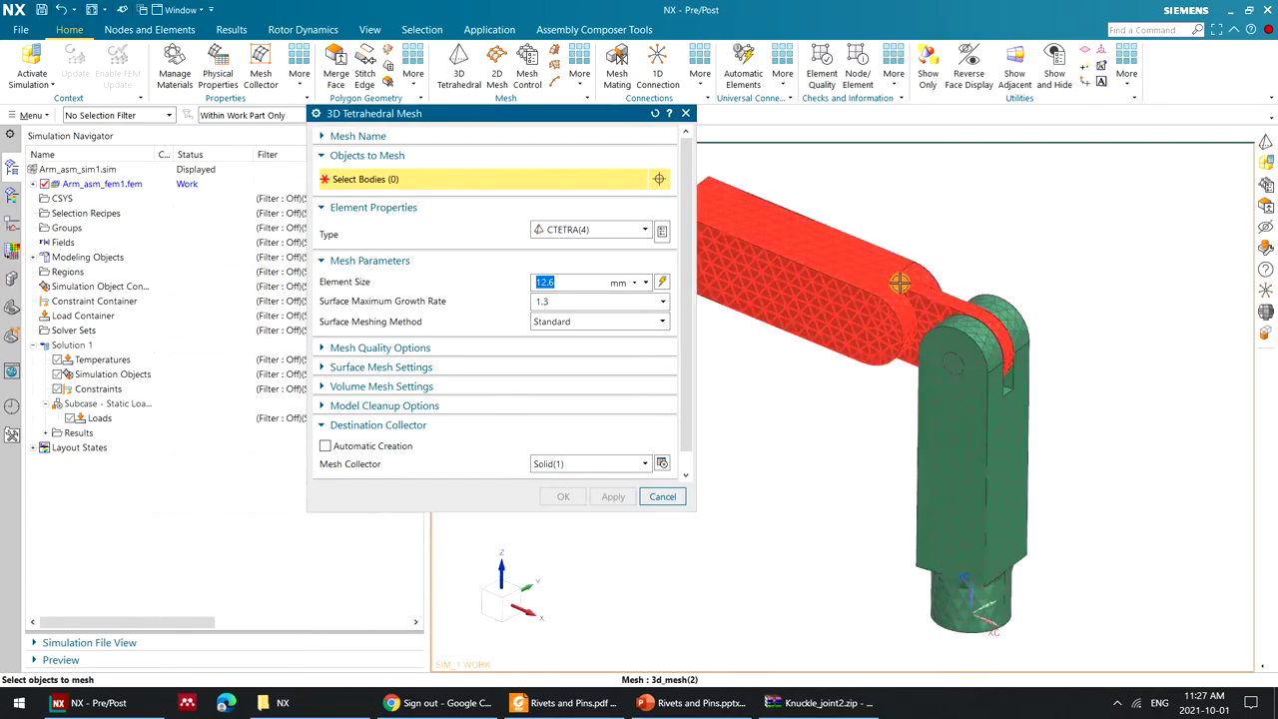
click(900, 284)
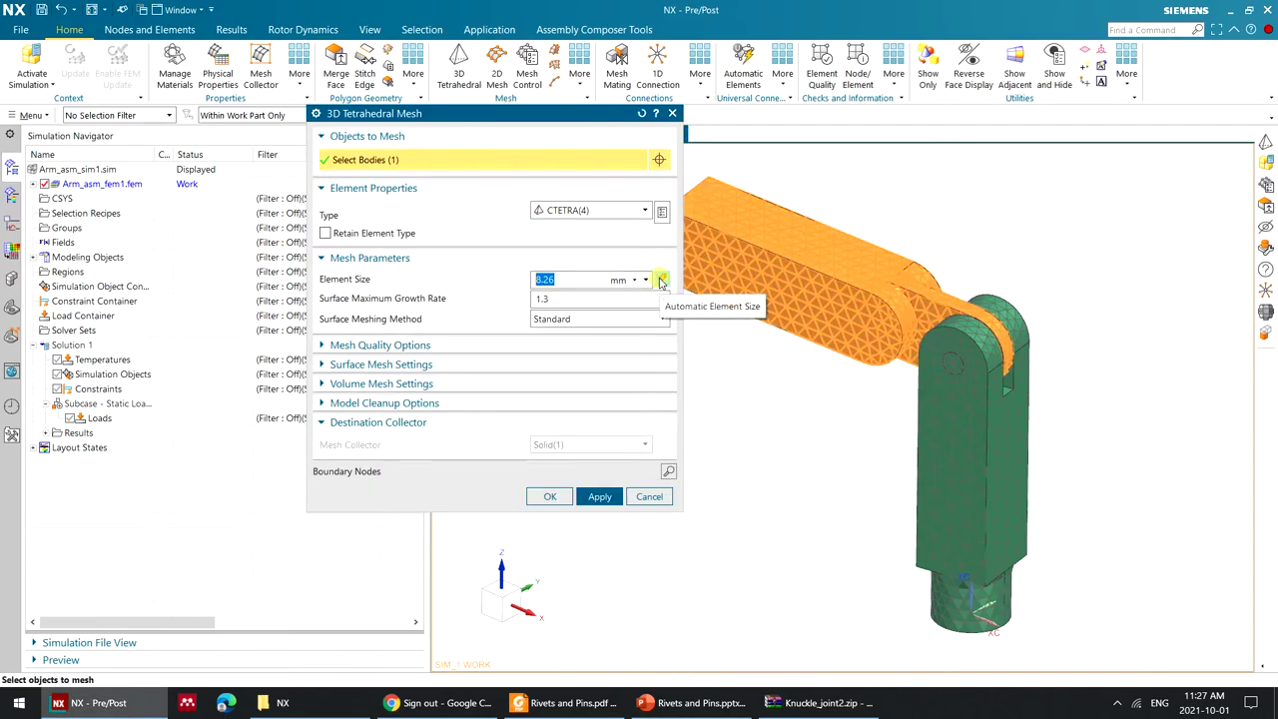
text(12)
click(549, 496)
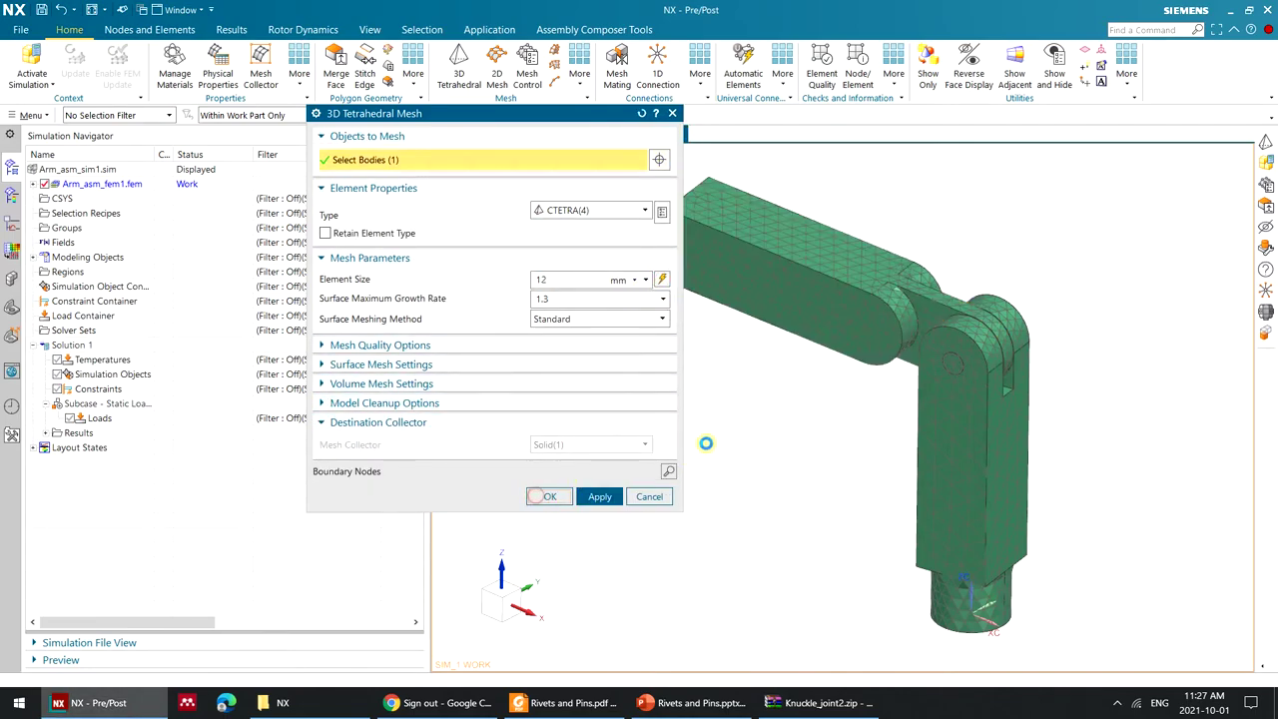
Expand the contents of Arm_asm_fem1.fem and make the Arm_asm_sim1 simulation active.
middle_drag(753, 387, 870, 428)
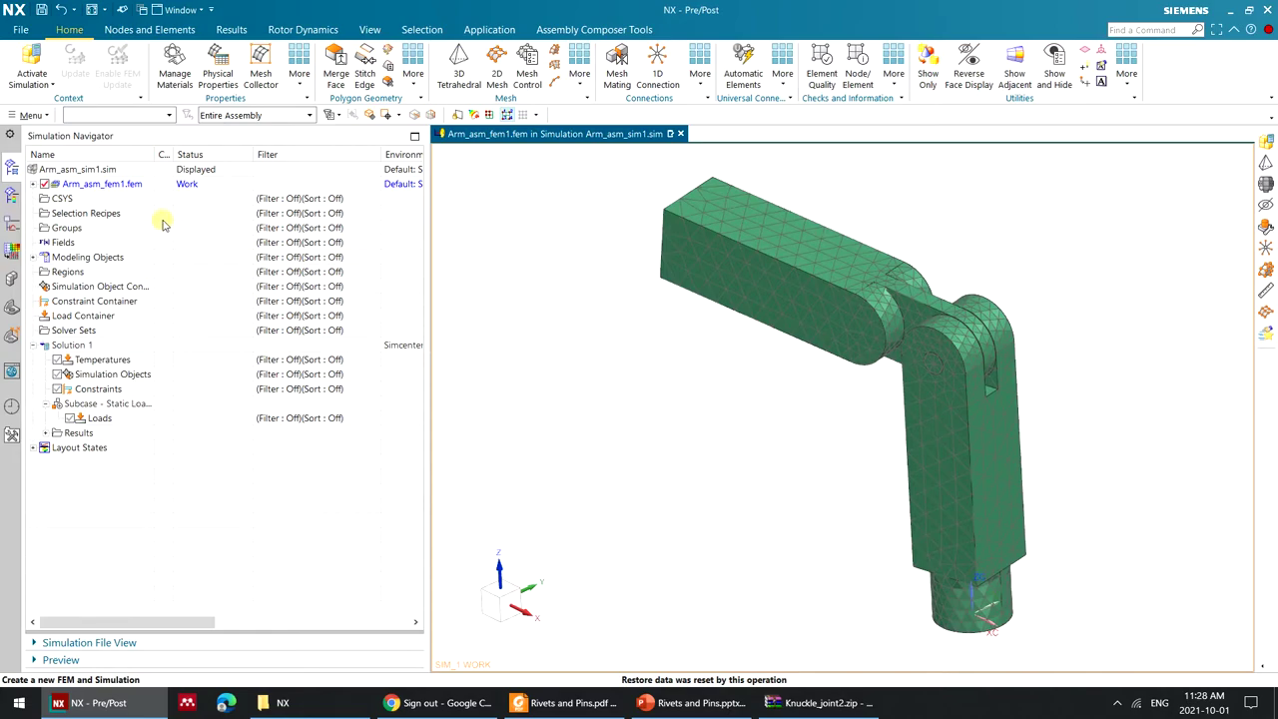
click(32, 184)
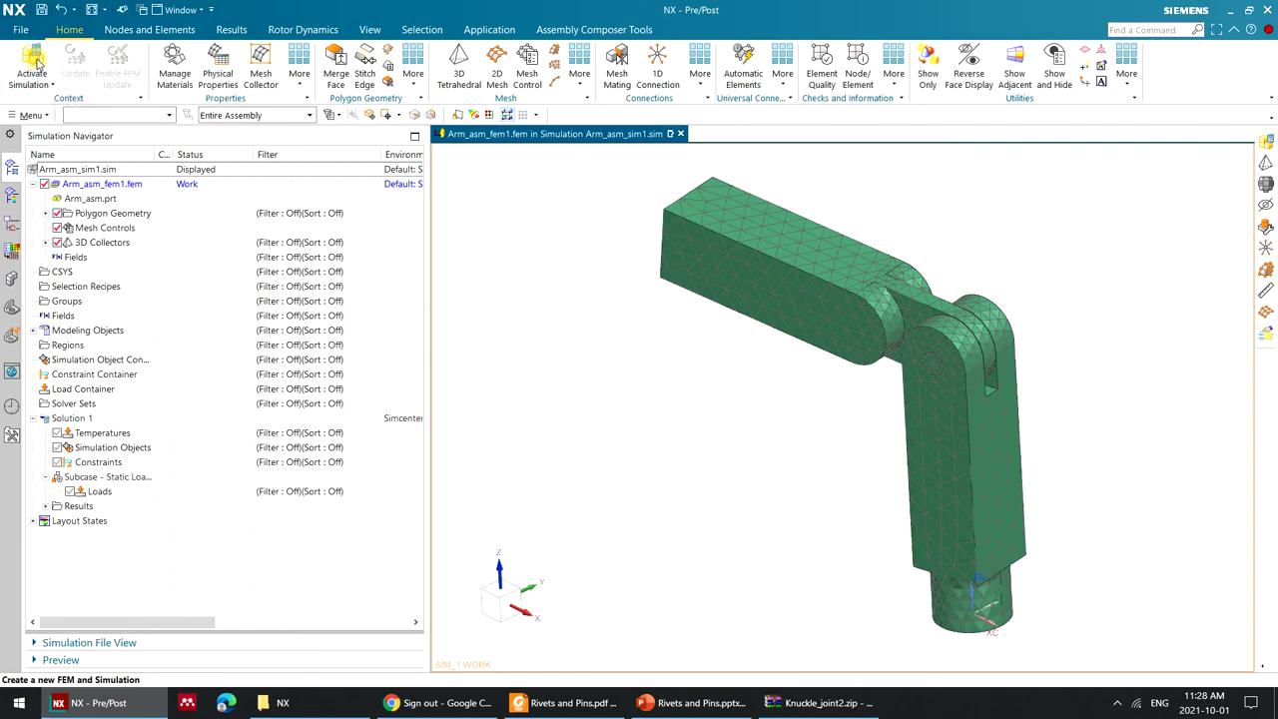
click(36, 62)
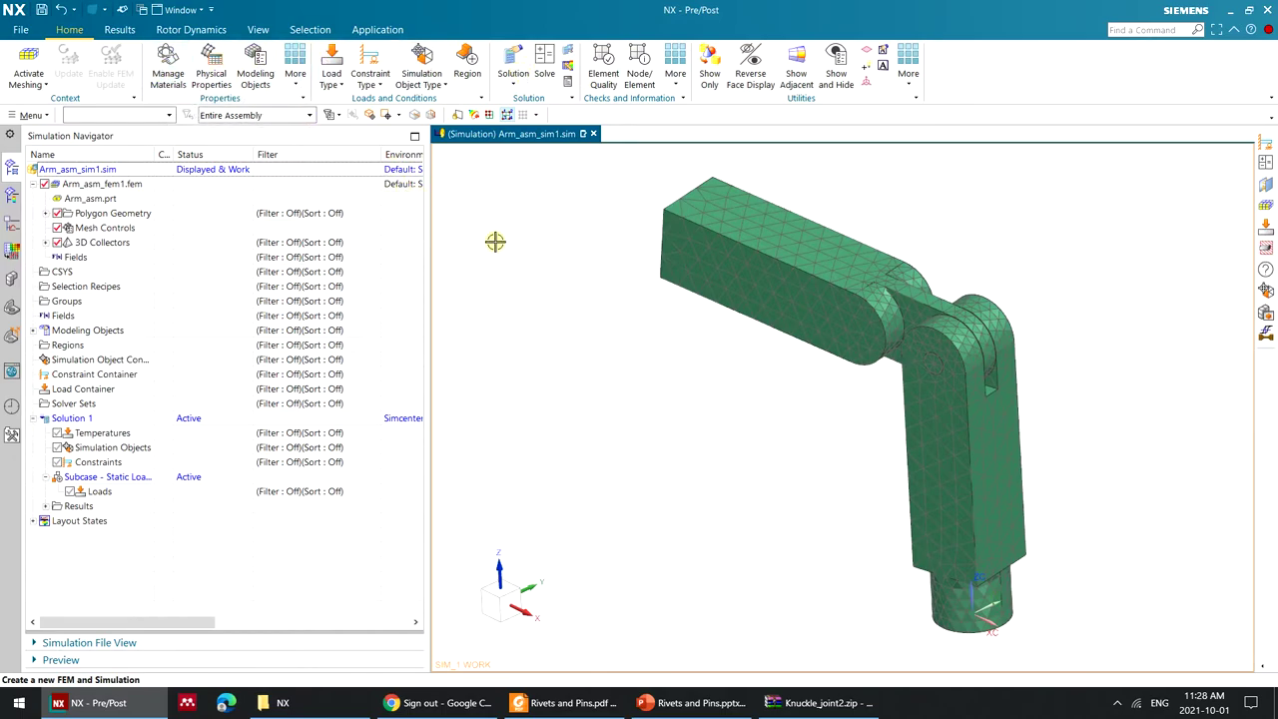
right_click(82, 170)
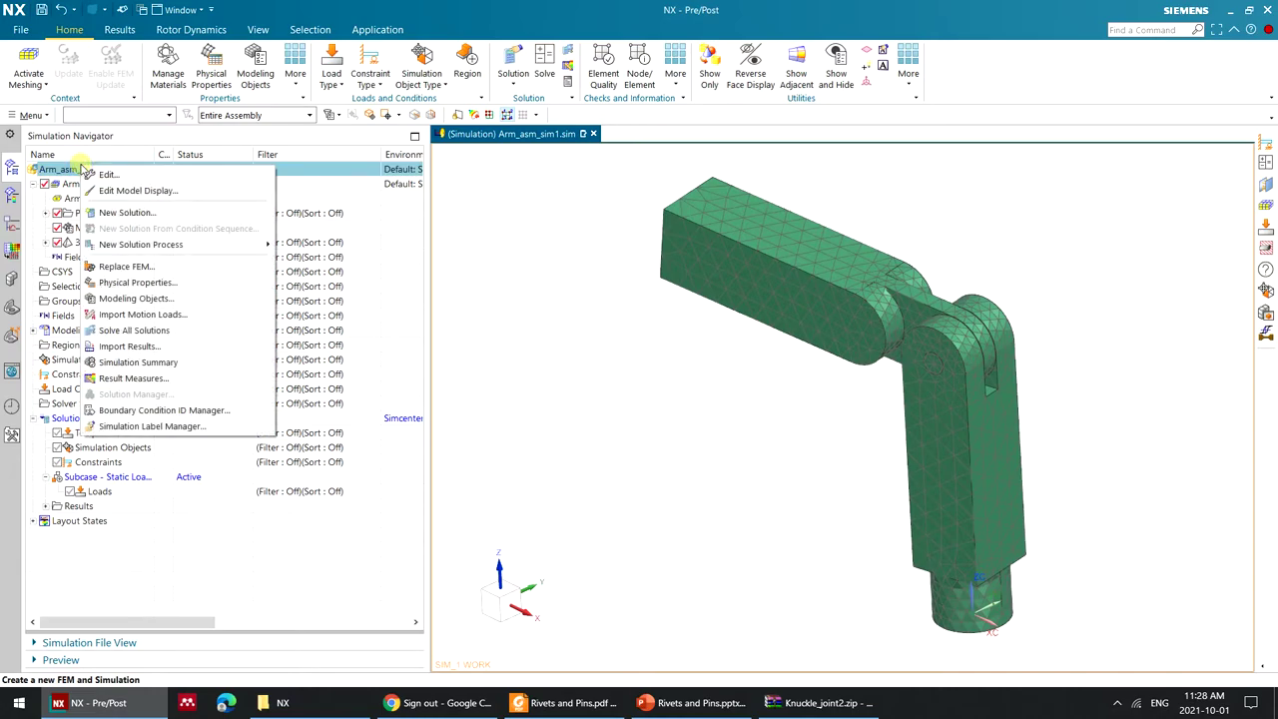
click(194, 315)
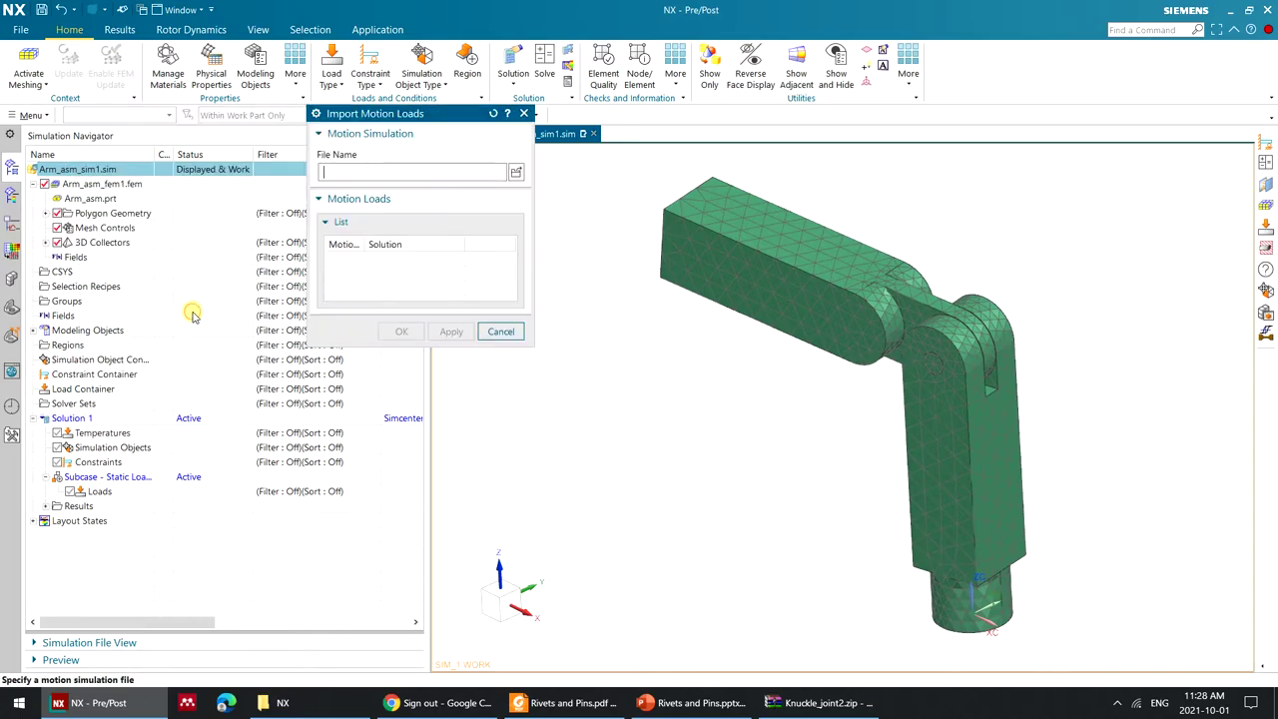
click(515, 177)
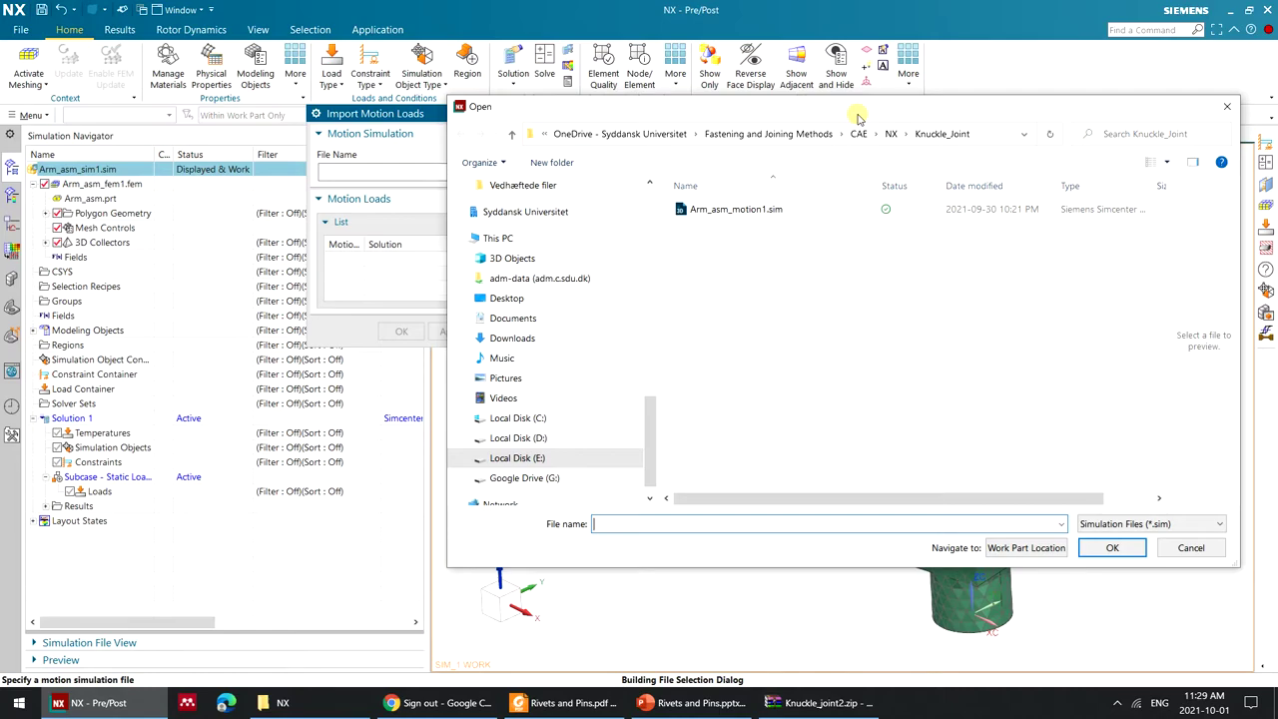
drag(693, 116, 727, 120)
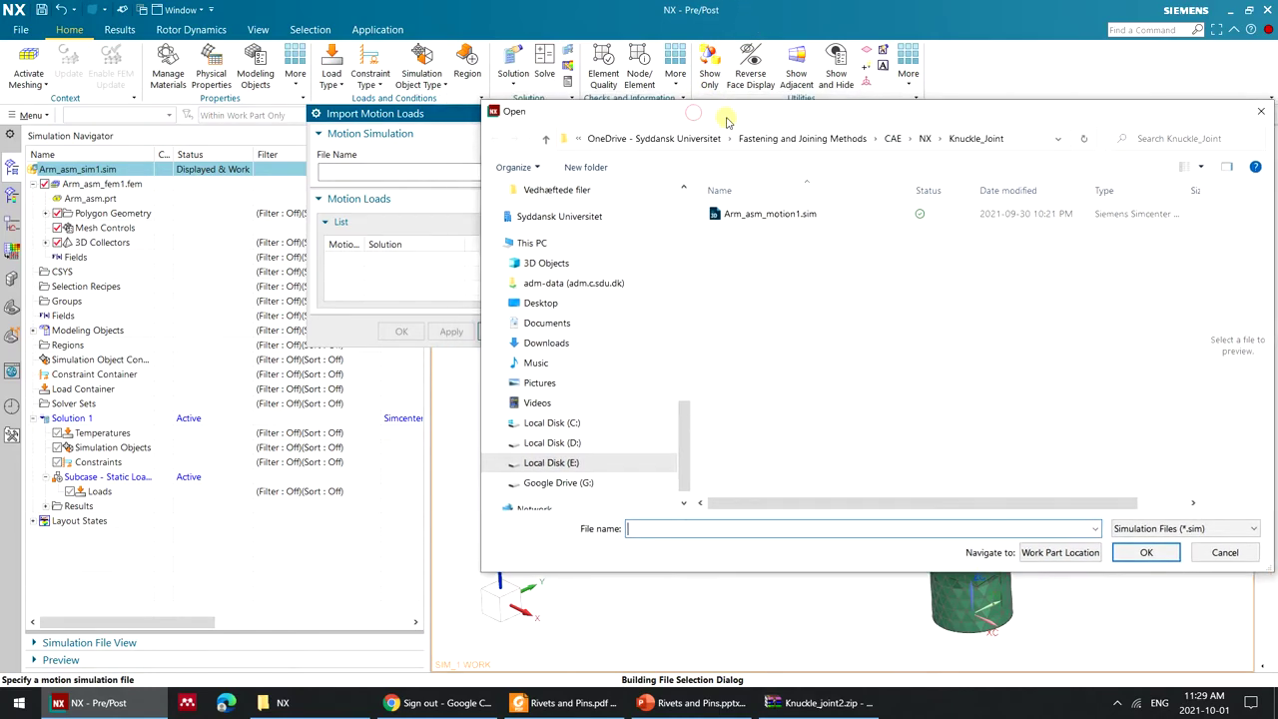
click(772, 219)
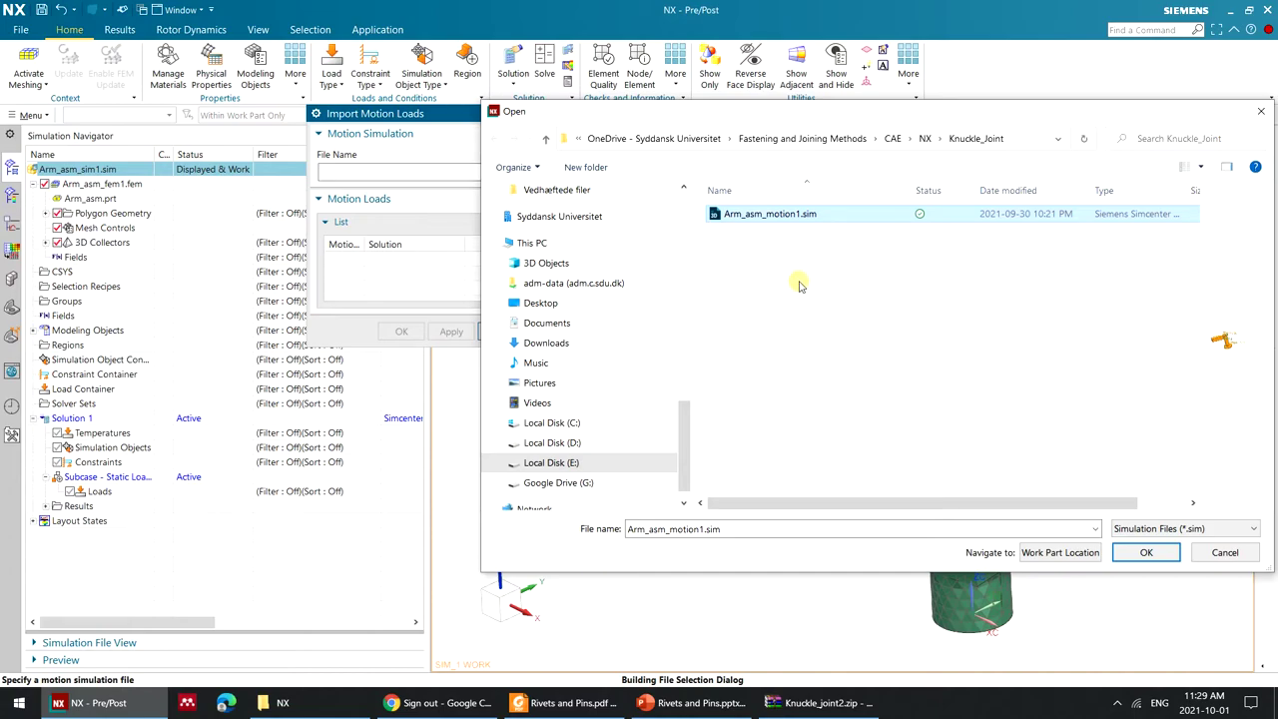
click(1220, 553)
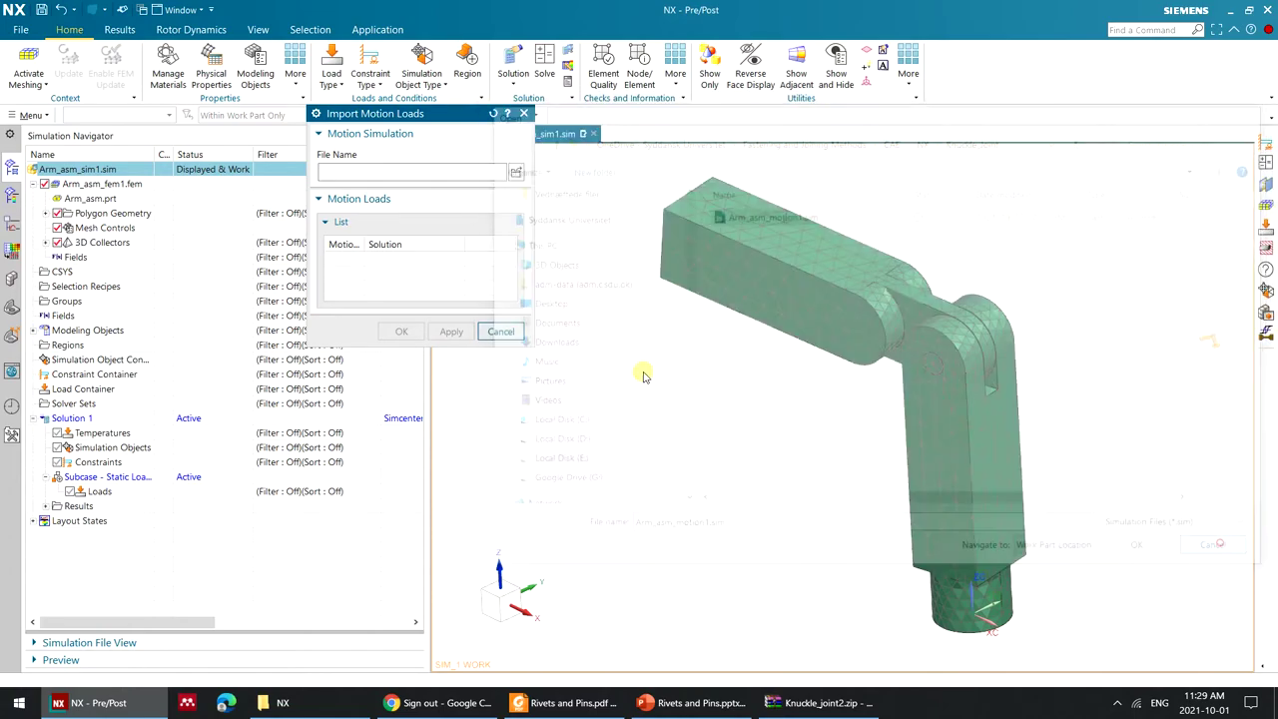
click(520, 330)
Import the motion loads of body Arm1 from Solution_2 in Arm_asm_motion1.sim into the simulation.
right_click(104, 171)
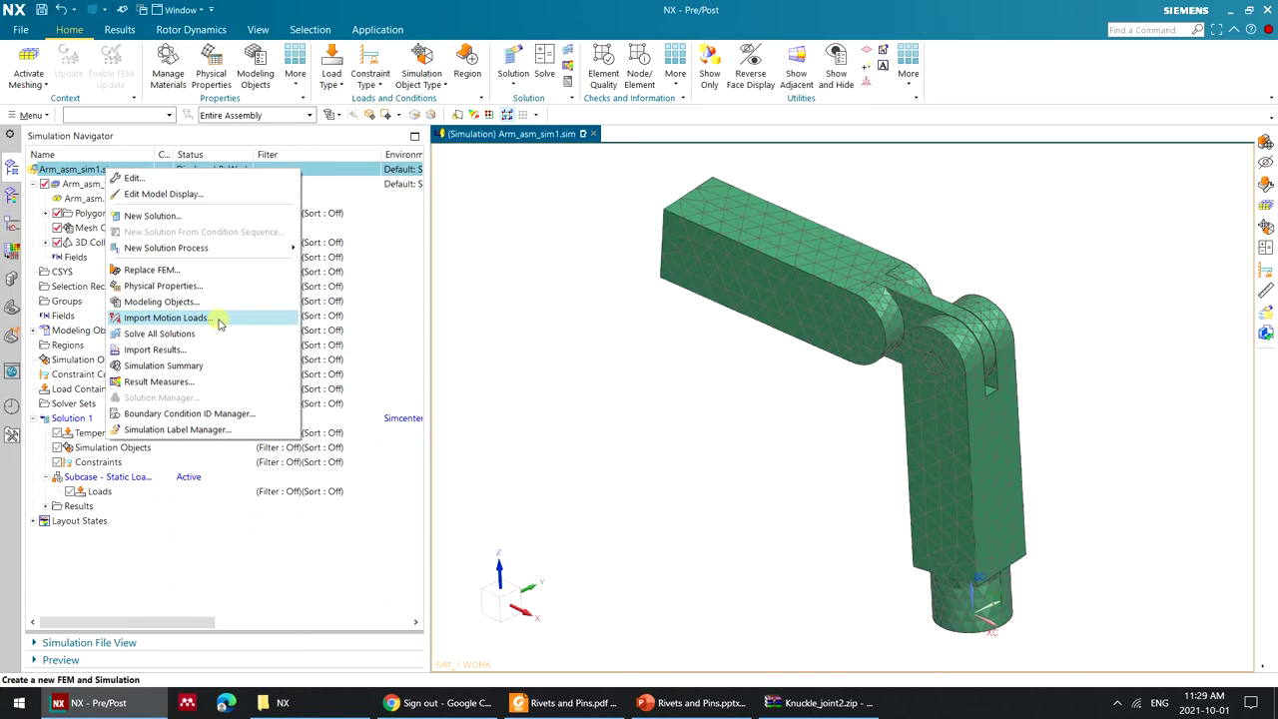
click(220, 319)
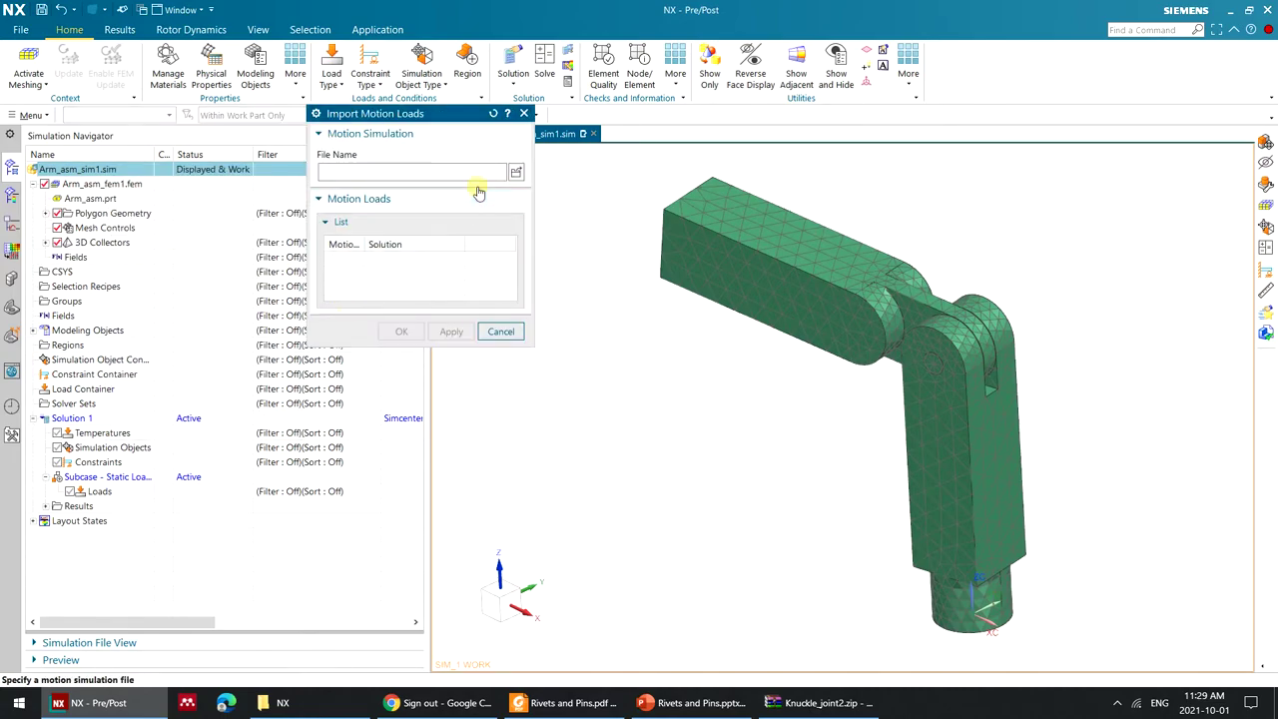
click(516, 174)
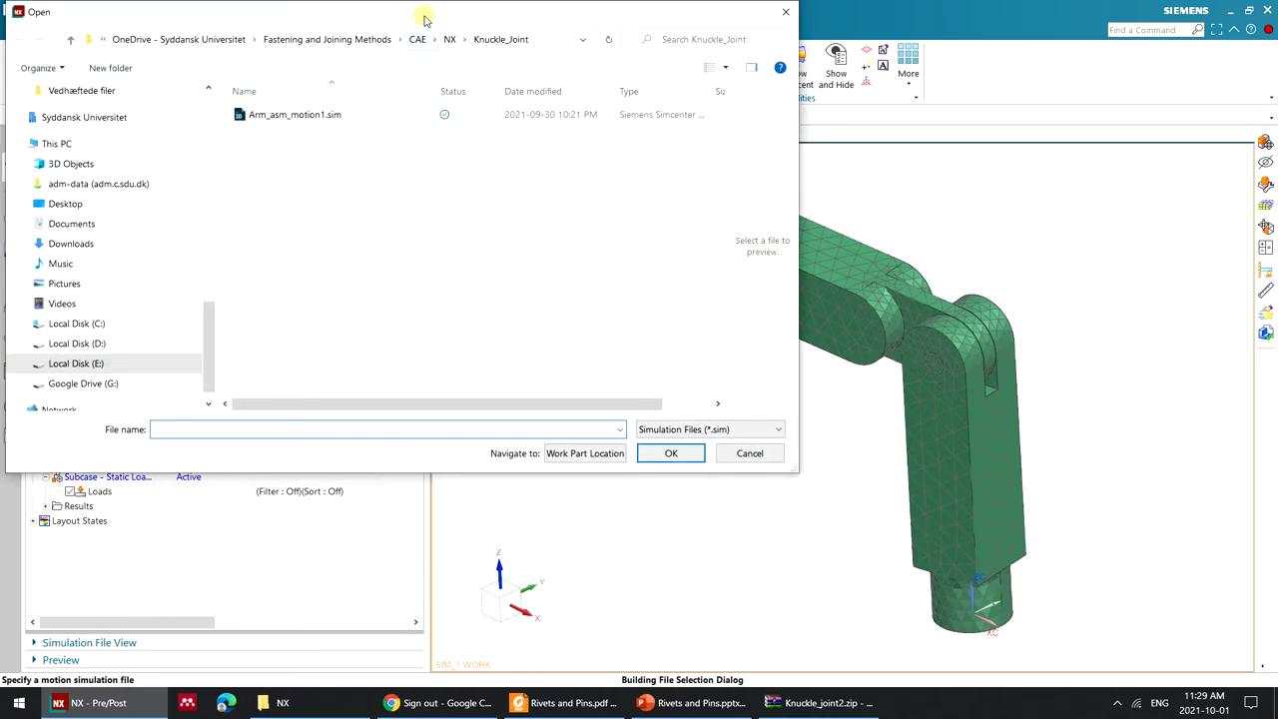
drag(423, 17, 847, 181)
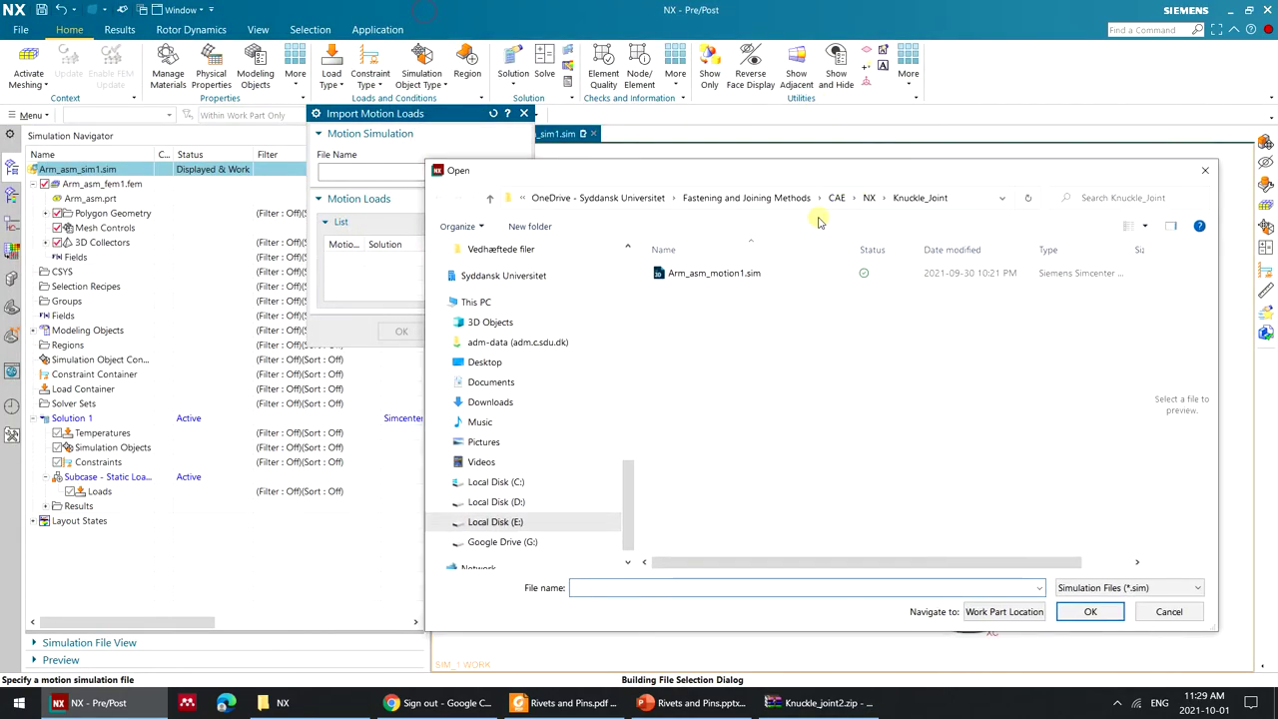
click(759, 276)
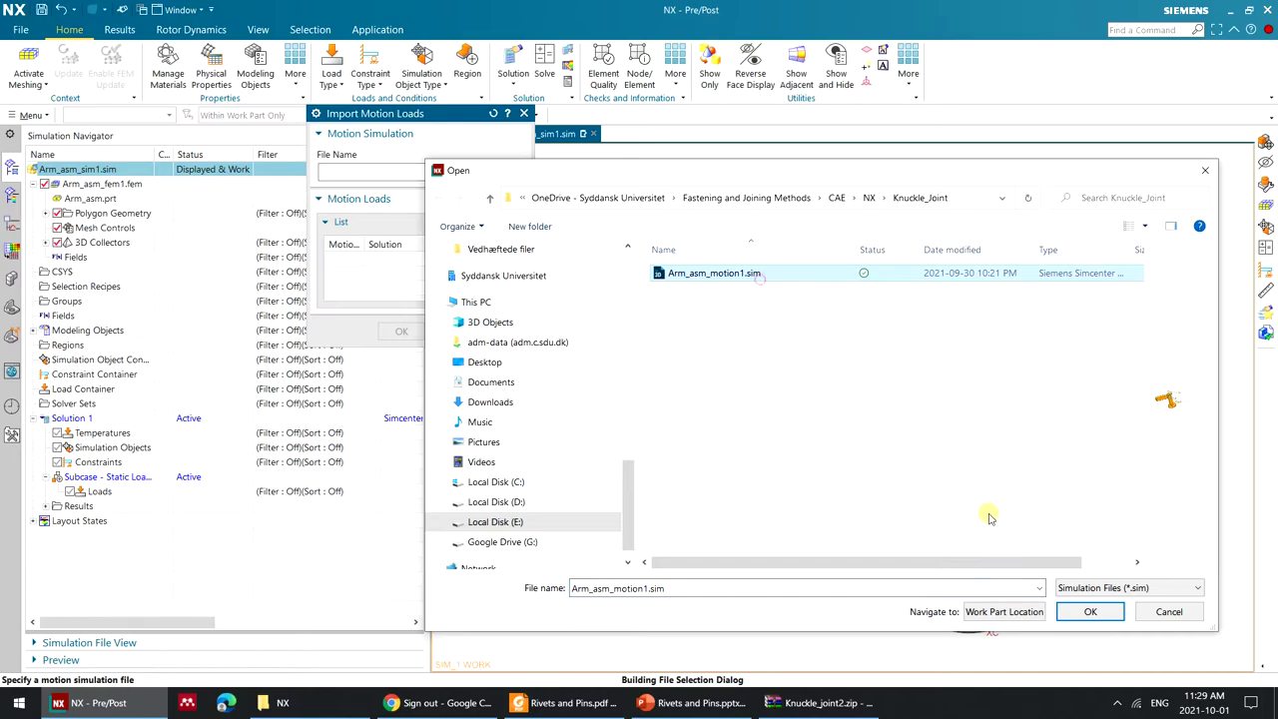
click(1090, 611)
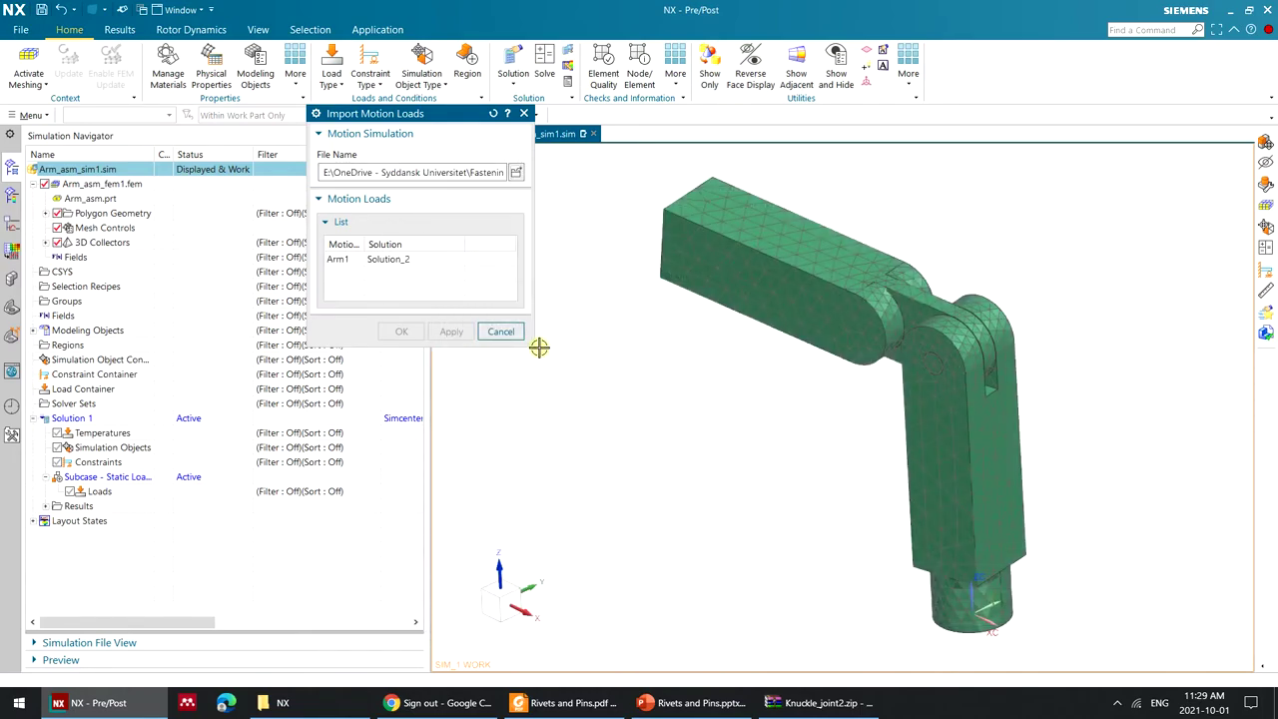
drag(534, 341, 719, 338)
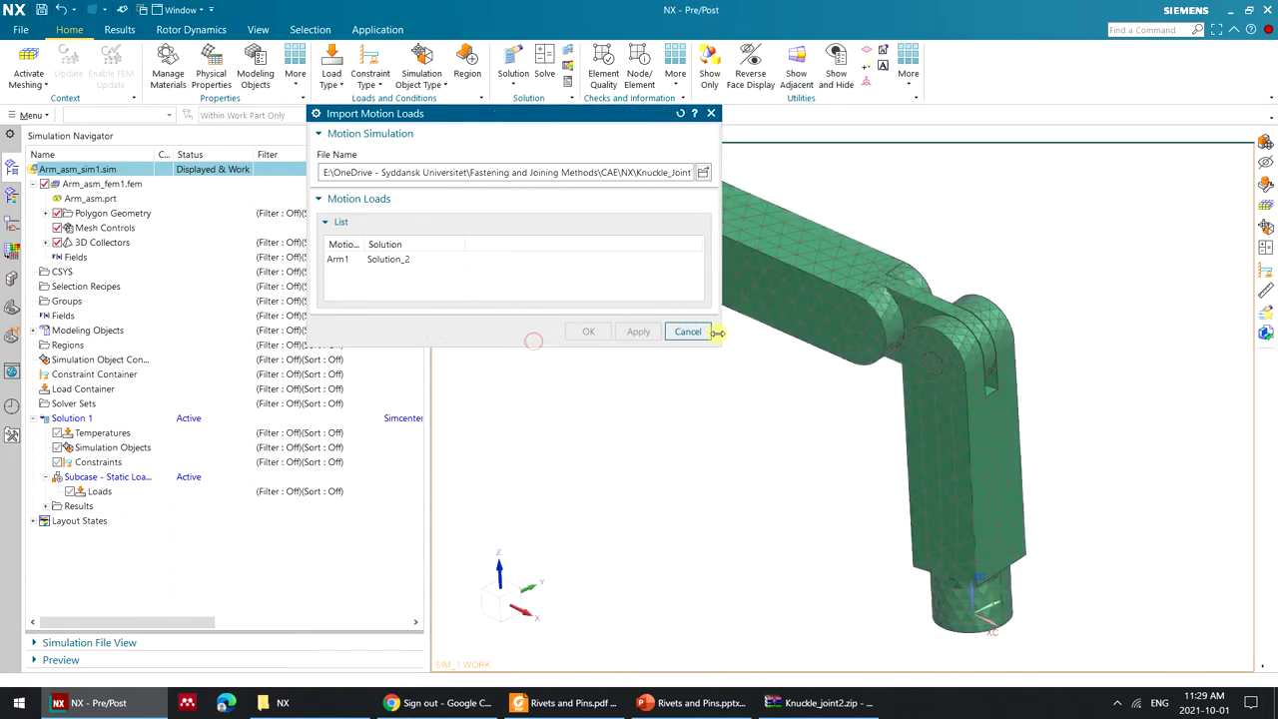
click(433, 259)
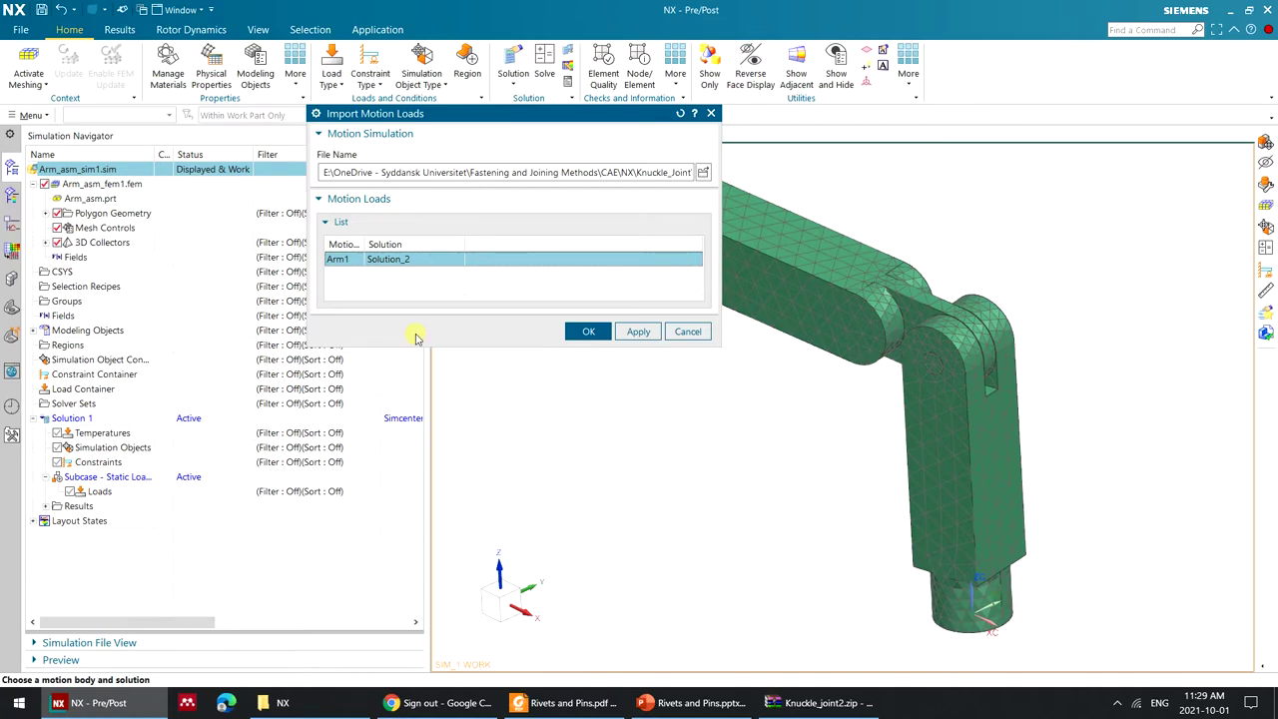
click(586, 331)
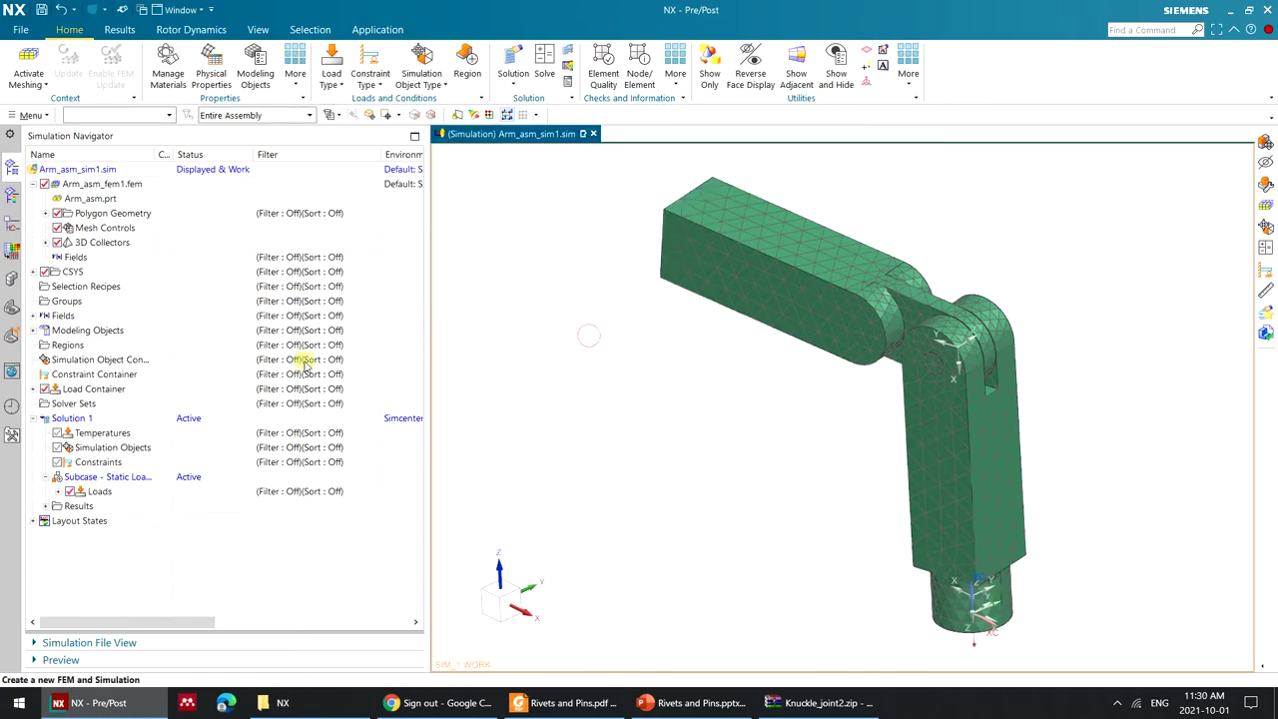
List the imported loads of the static subcase and hide the 3D mesh collectors and polygon geometry so only the load symbols remain.
click(58, 492)
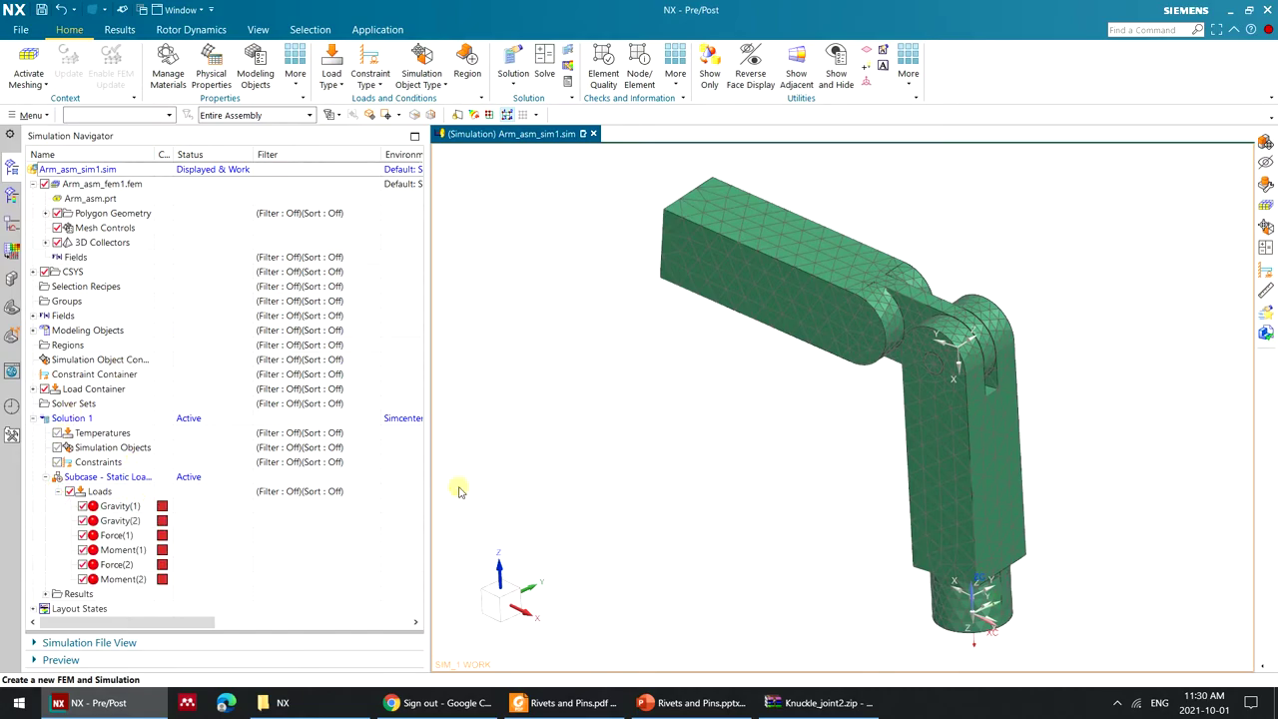
scroll(808, 400, down, 2)
scroll(808, 400, up, 5)
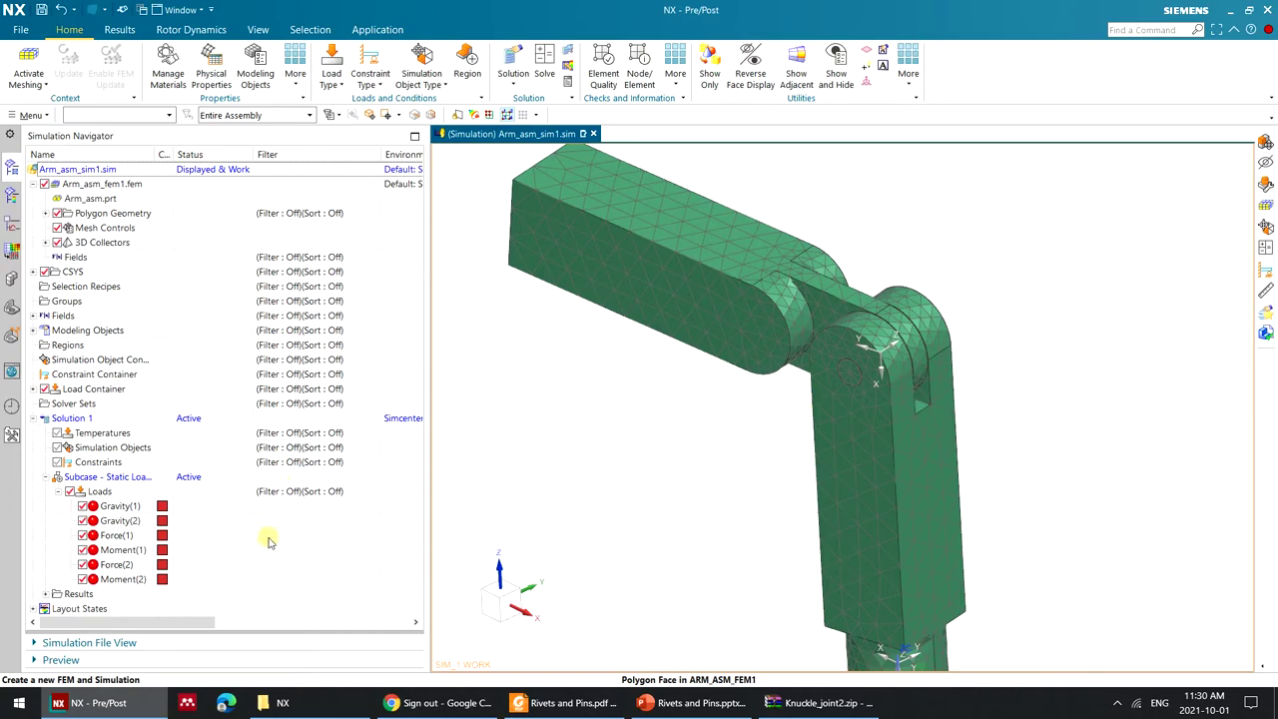
click(112, 506)
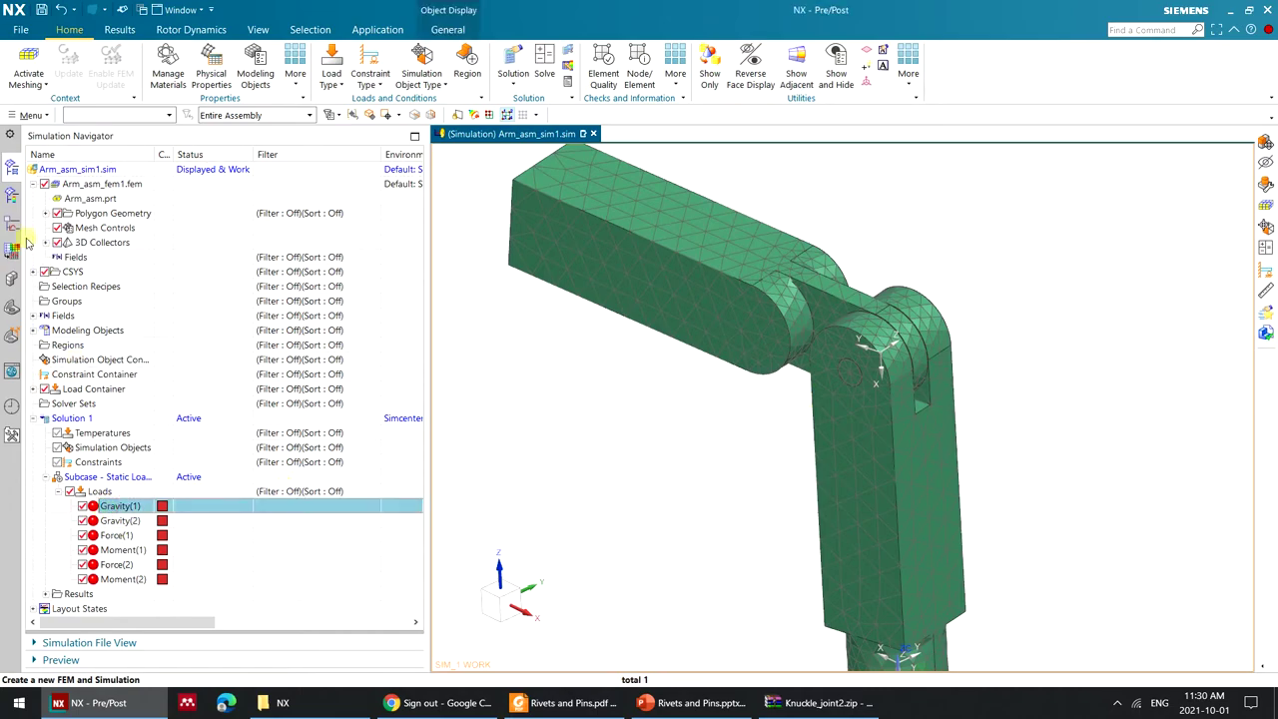
click(57, 242)
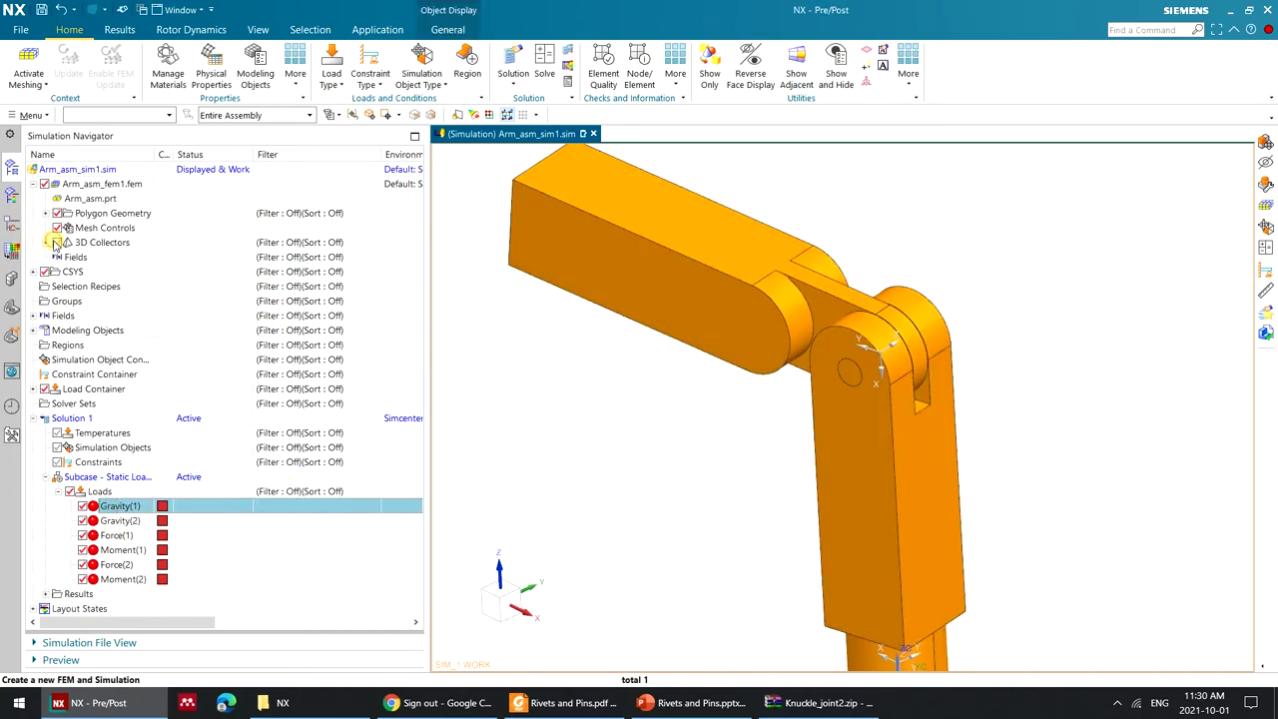
click(57, 212)
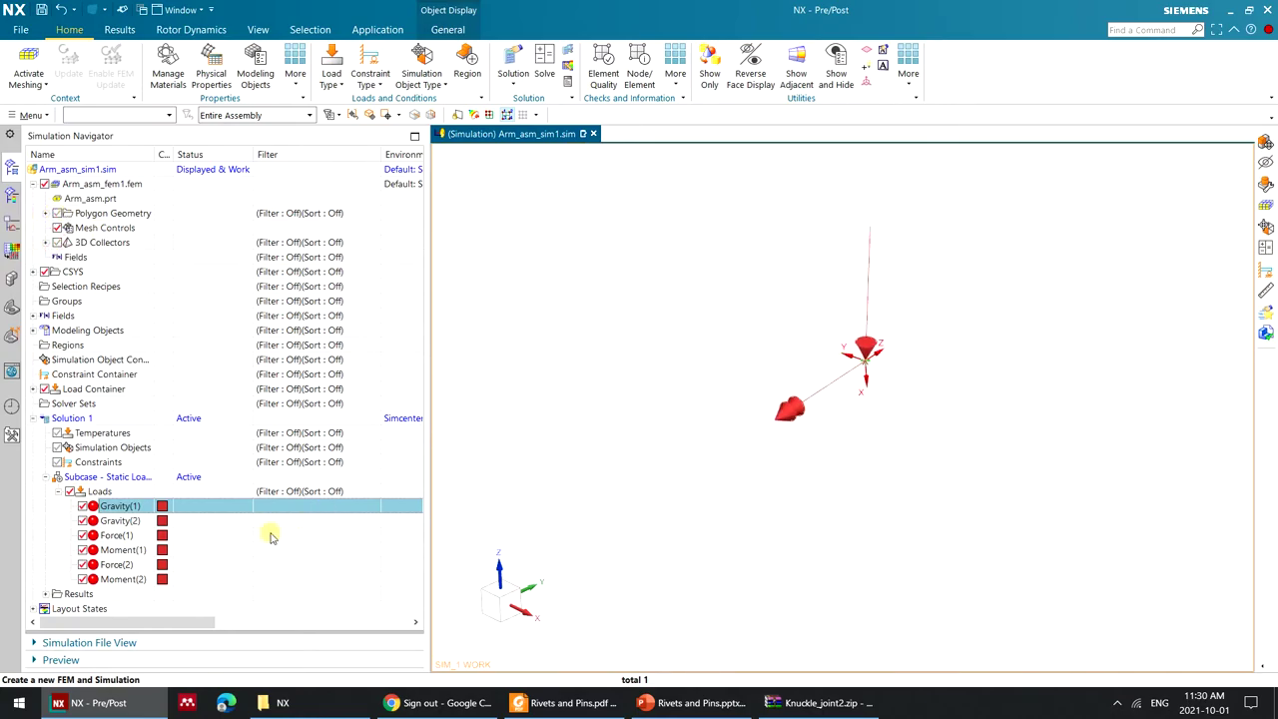
Highlight Gravity(2) and the imported force and moment loads one after another to examine their location and direction.
click(125, 520)
scroll(741, 399, down, 3)
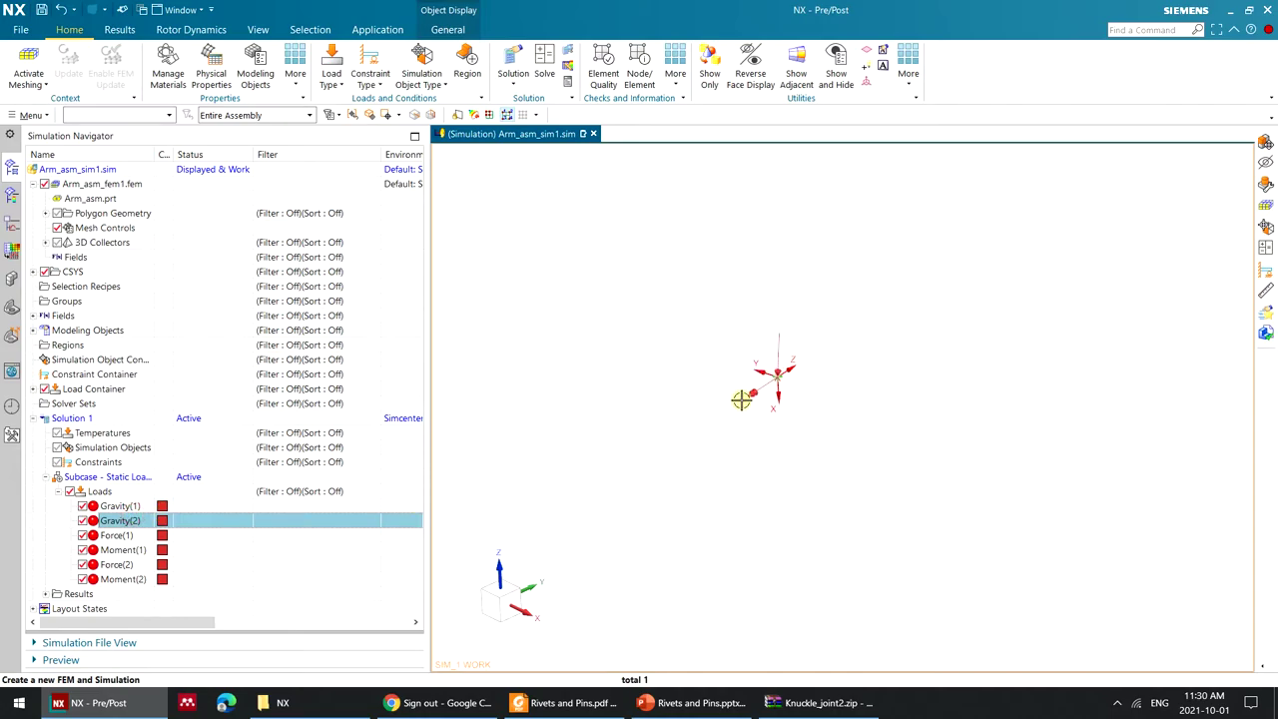
scroll(741, 399, up, 3)
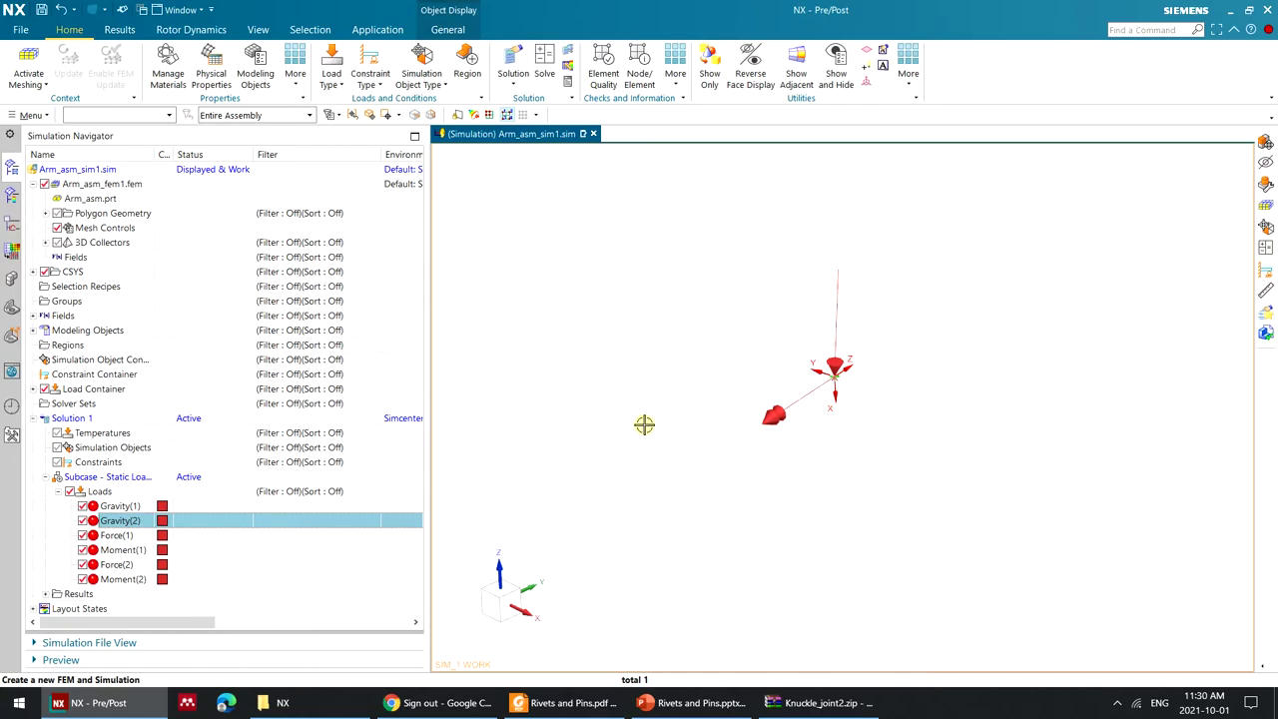
click(128, 537)
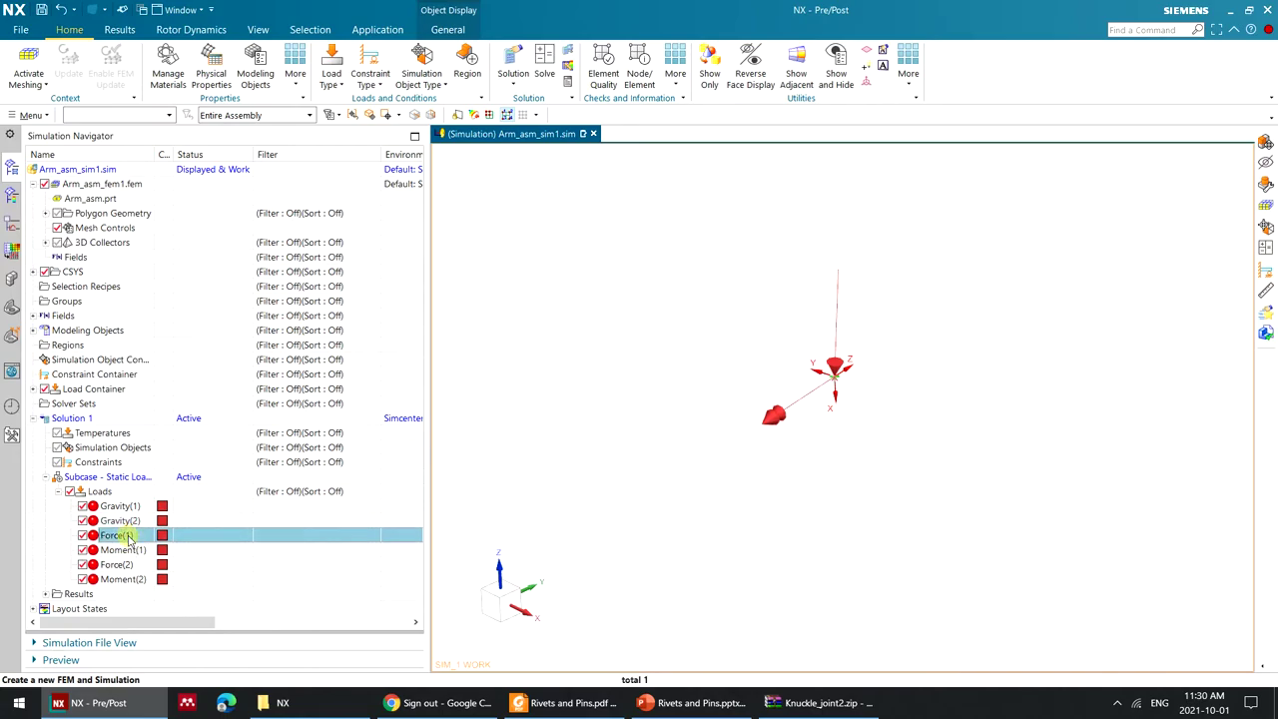
click(127, 550)
click(124, 564)
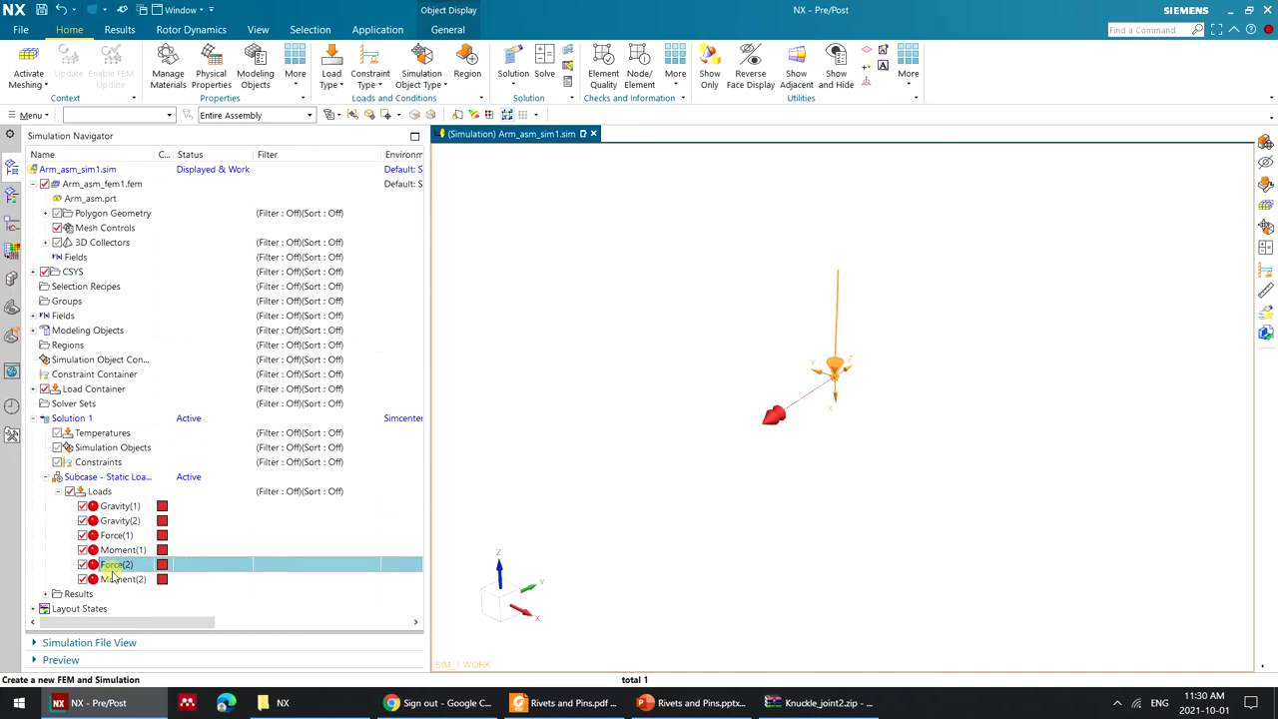
click(121, 579)
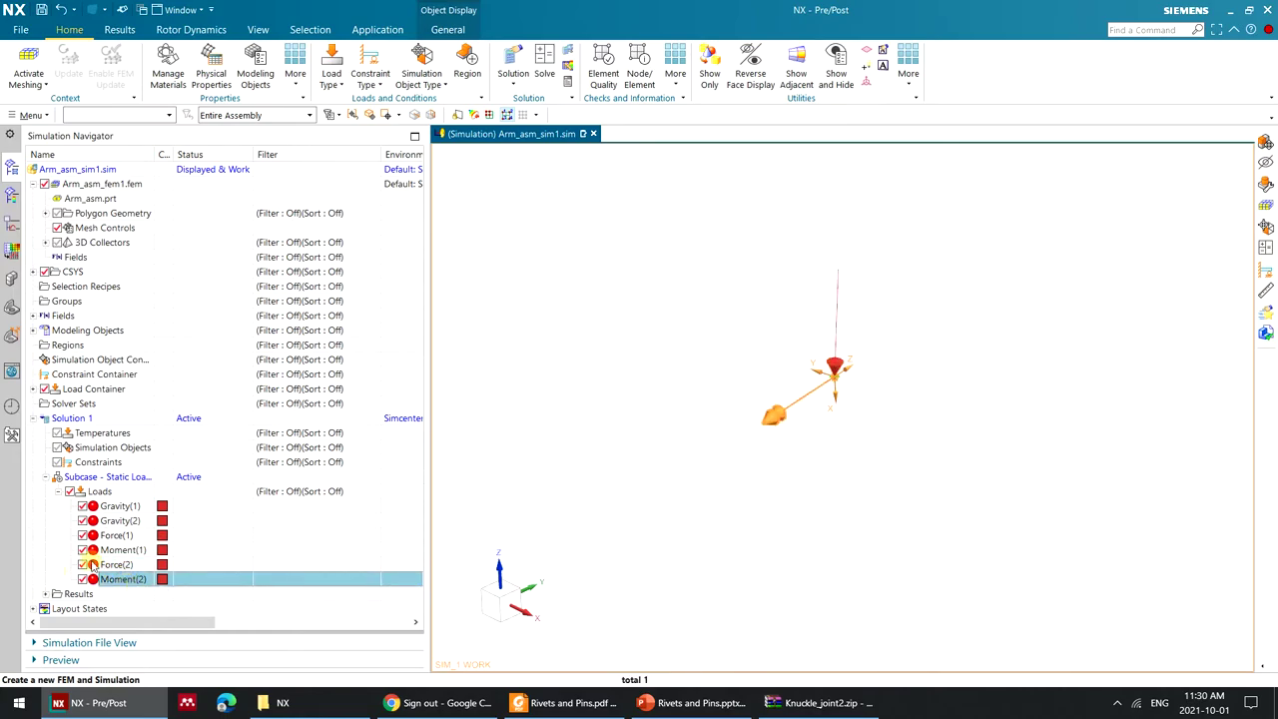
Plot the field that defines the Force(2) components over time, leaving the load's definition as it is.
click(112, 565)
click(112, 565)
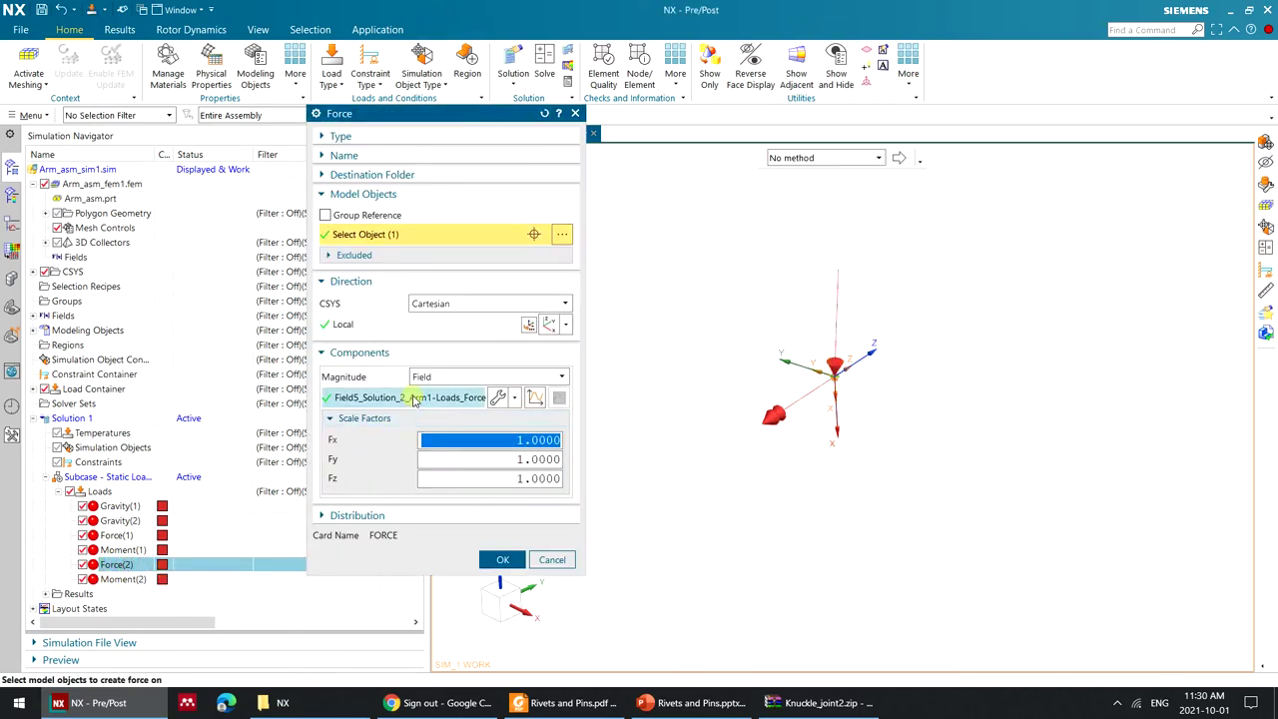
middle_click(530, 396)
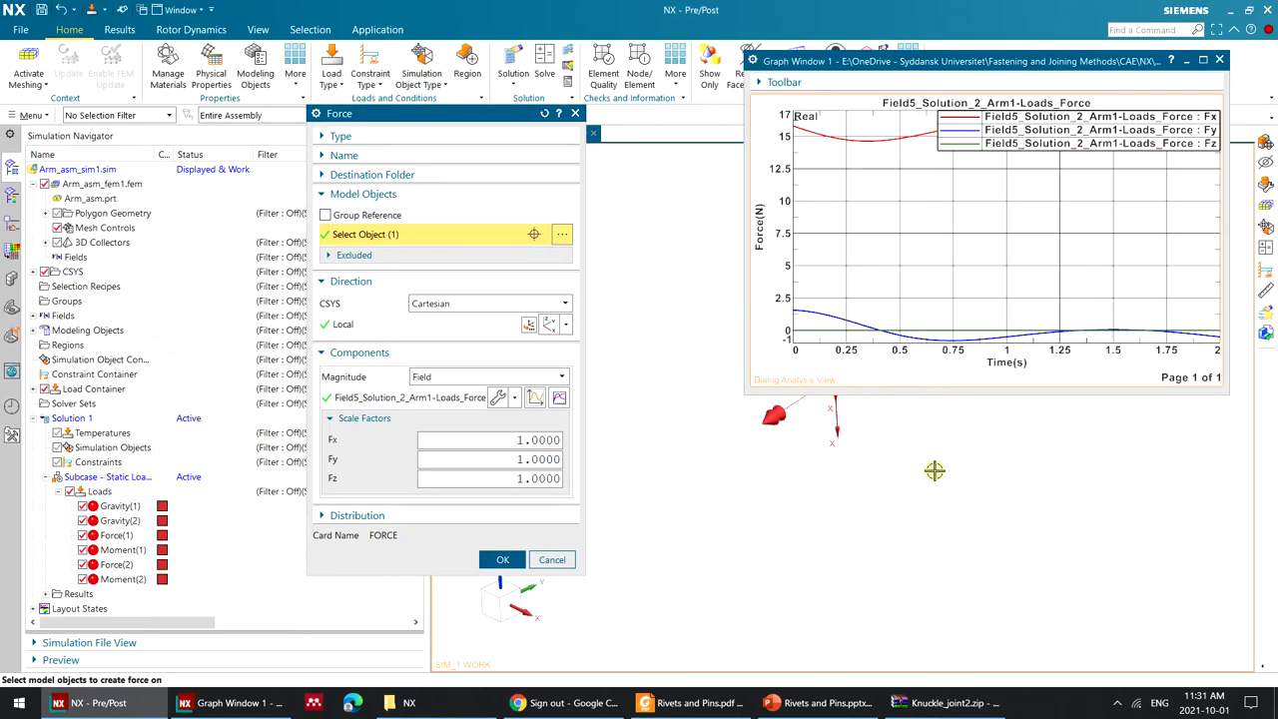
click(552, 560)
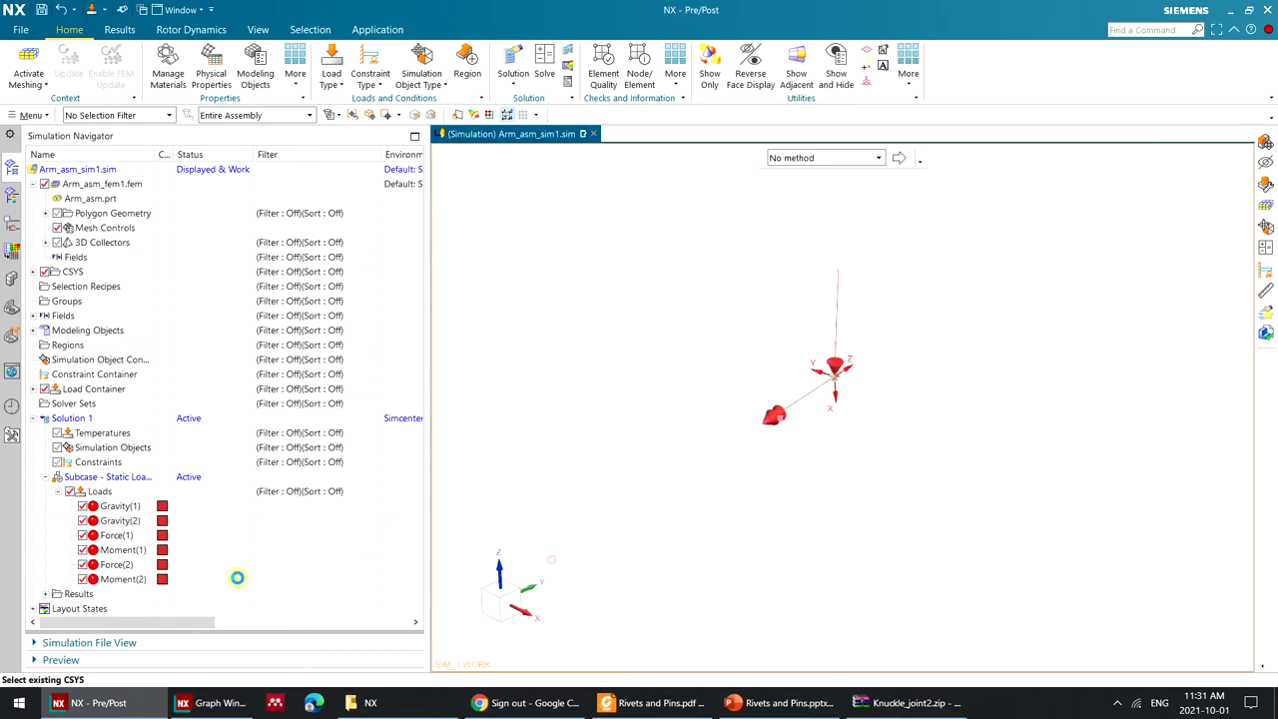
Examine the load information listing for Force(2), including its time step and evaluated components.
right_click(134, 565)
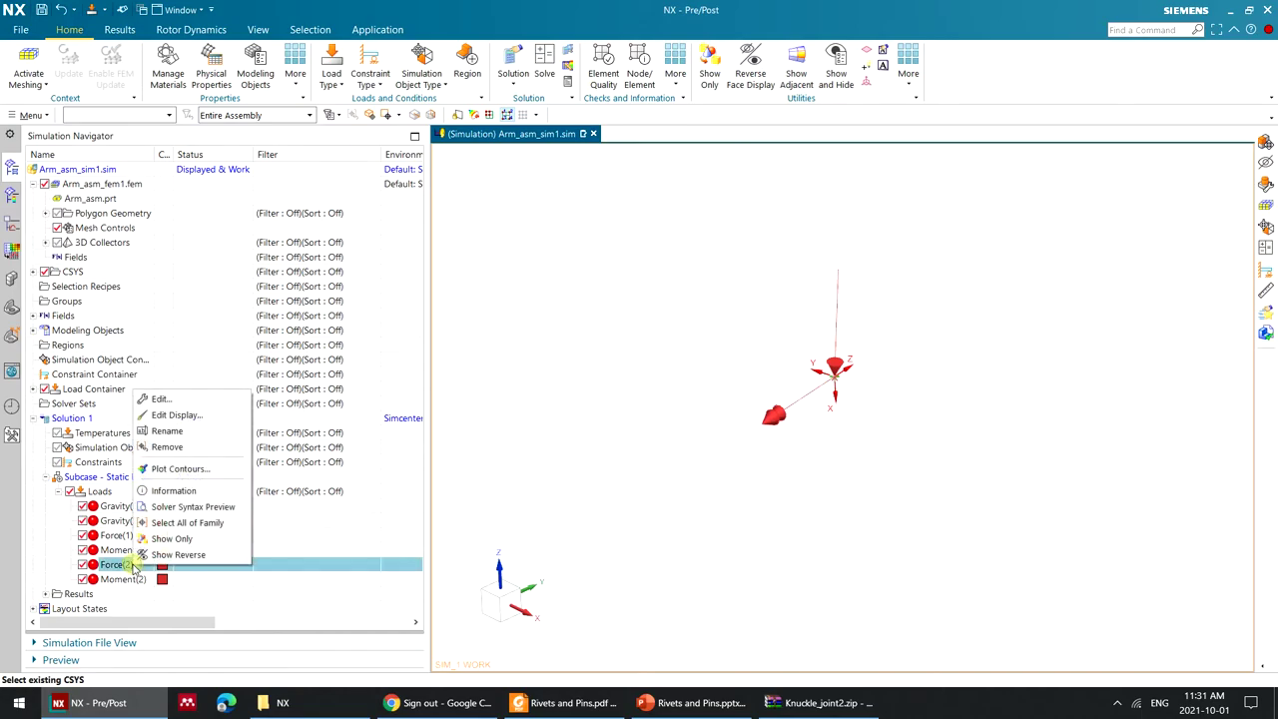
click(171, 490)
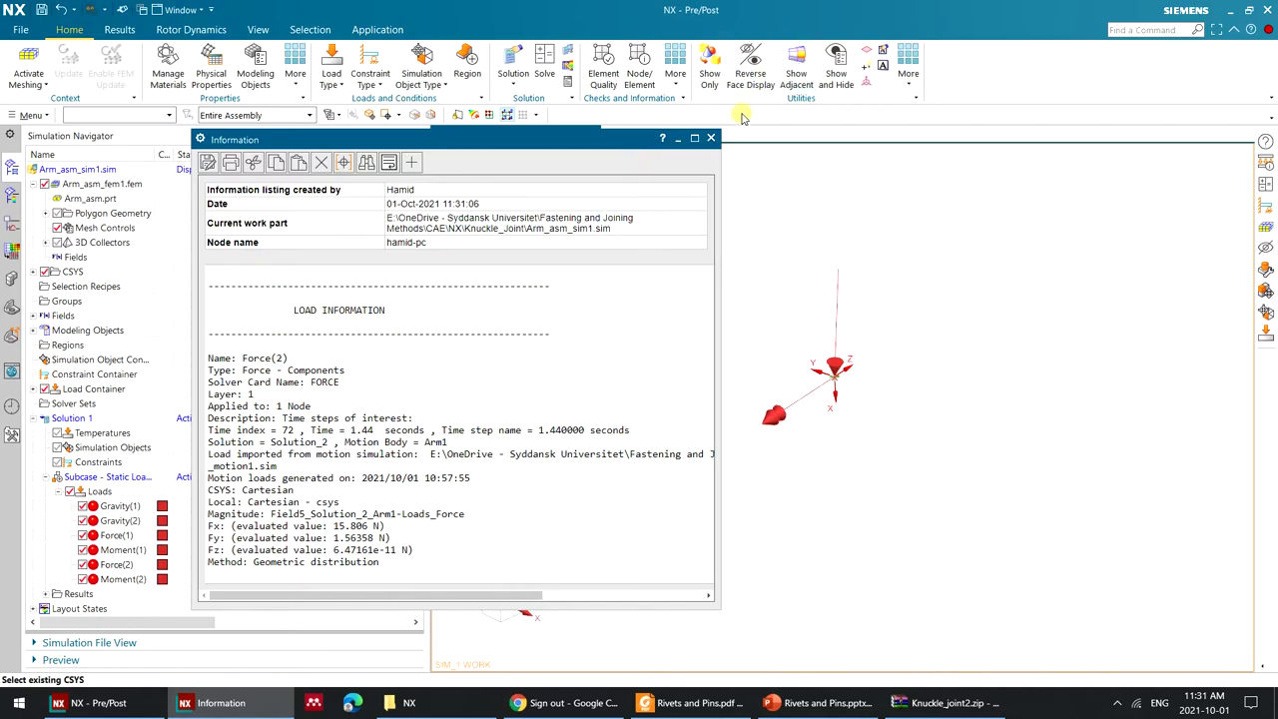
click(711, 139)
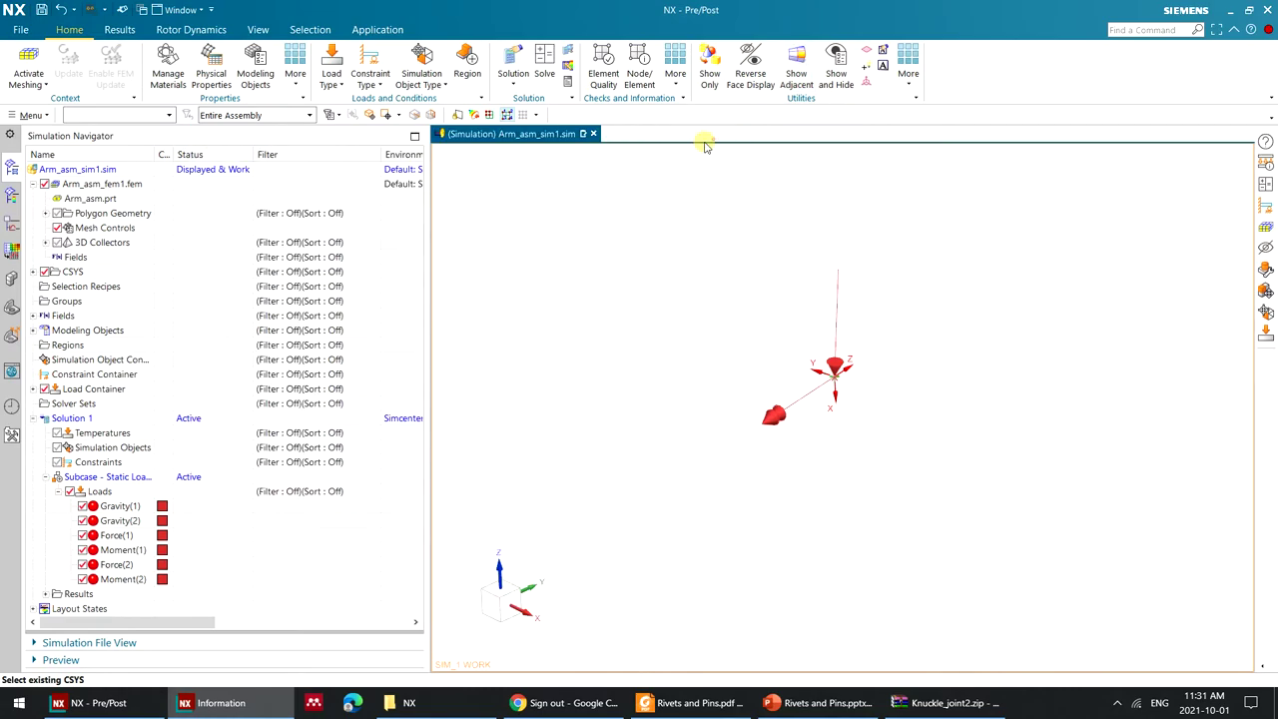
Examine the load information listing for Moment(1), including its time step and evaluated torque components.
right_click(116, 552)
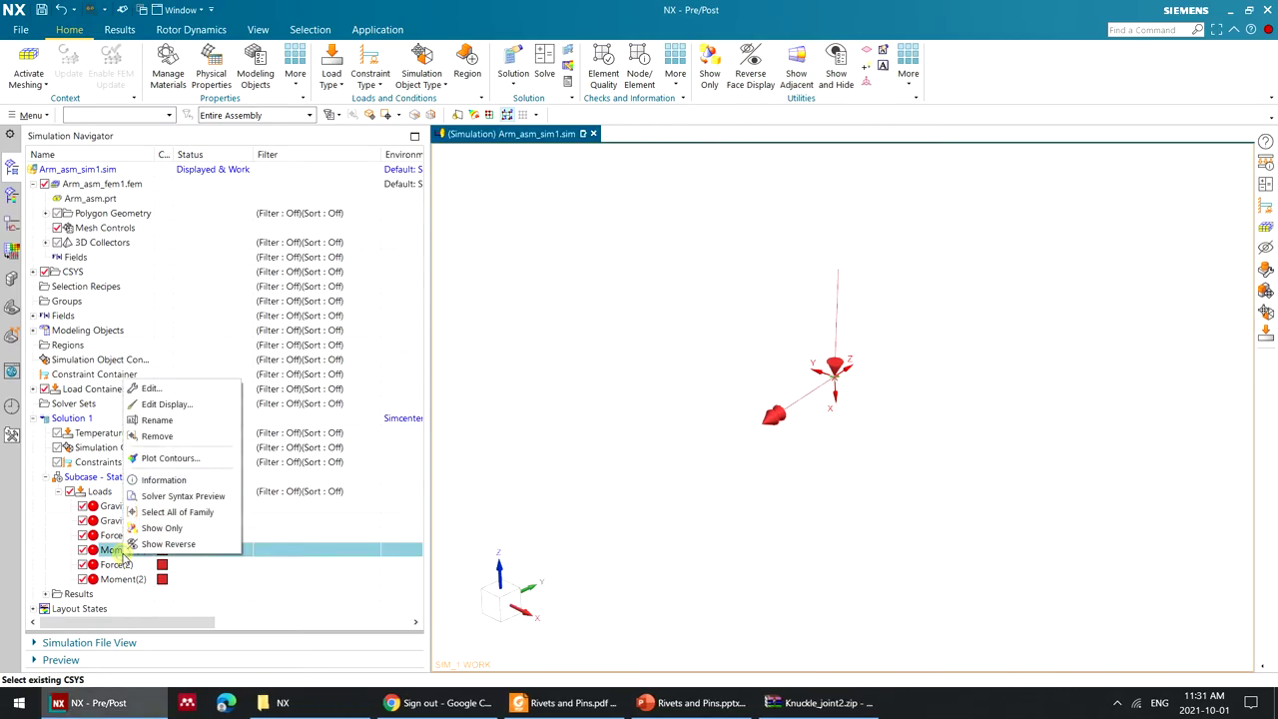
click(160, 486)
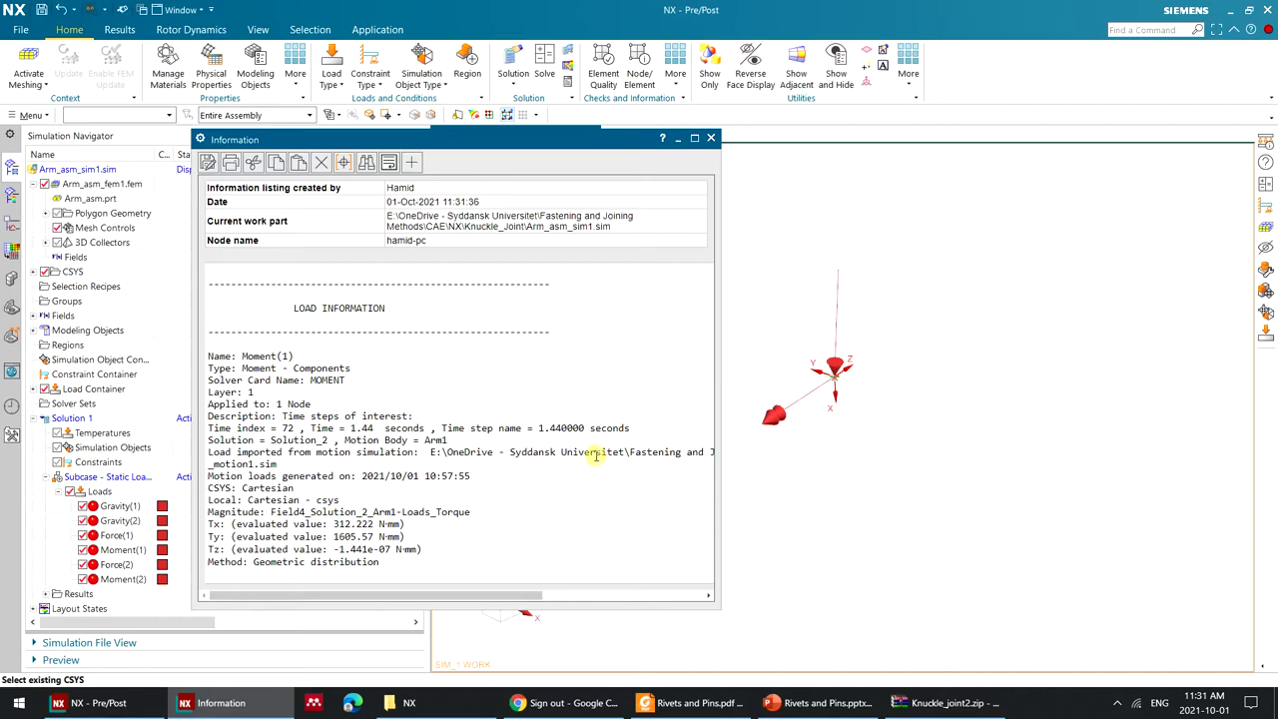
drag(564, 139, 759, 139)
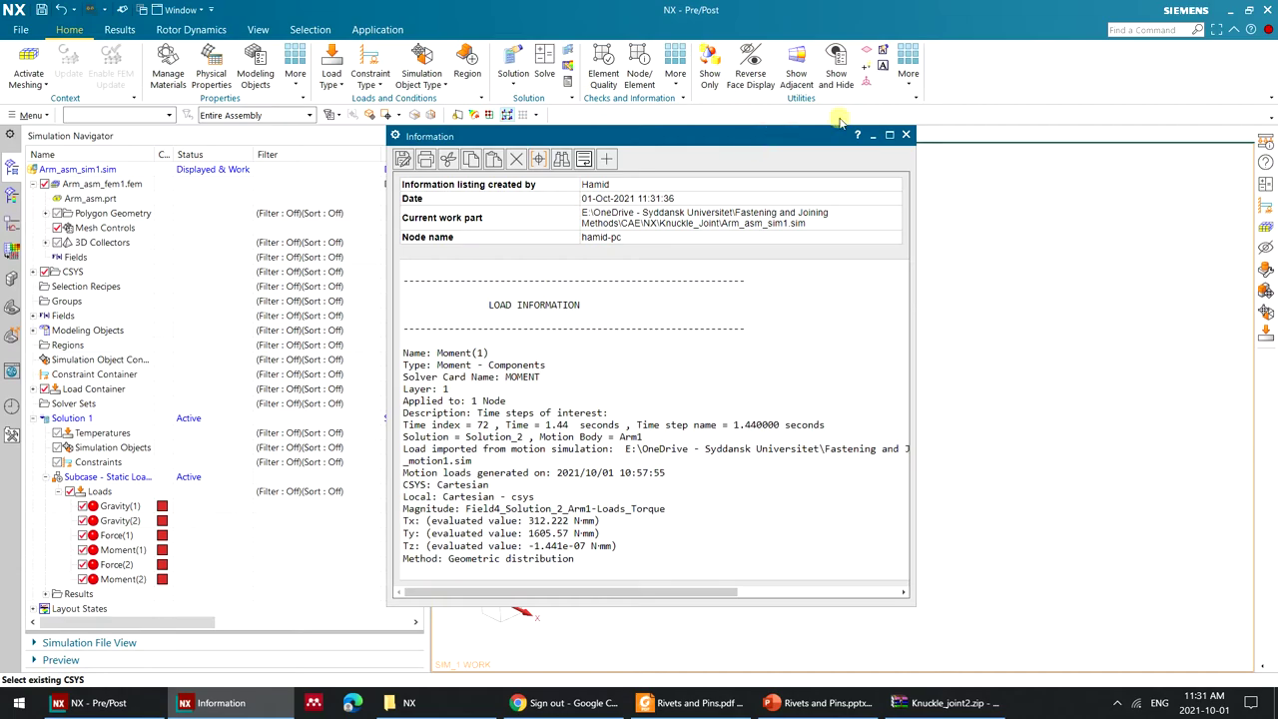
click(906, 134)
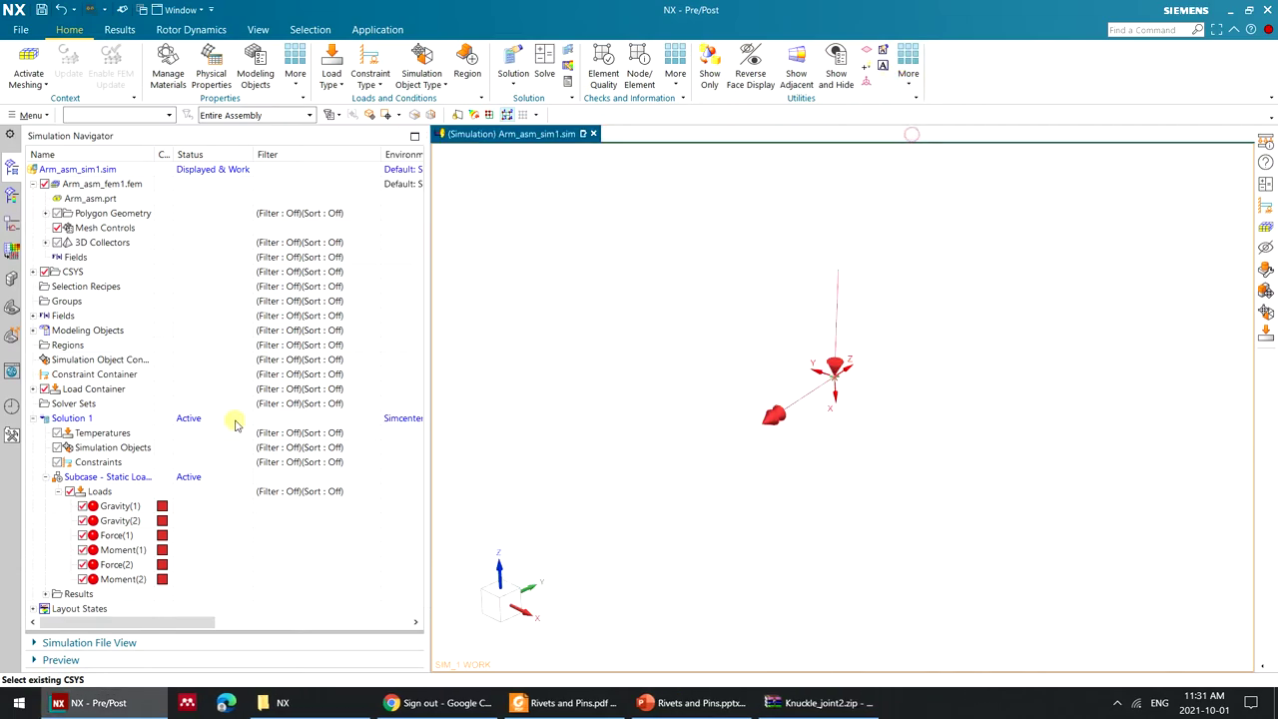
Try removing the gravity, moment and Force(1) loads from the static subcase, and undo the removal.
click(126, 567)
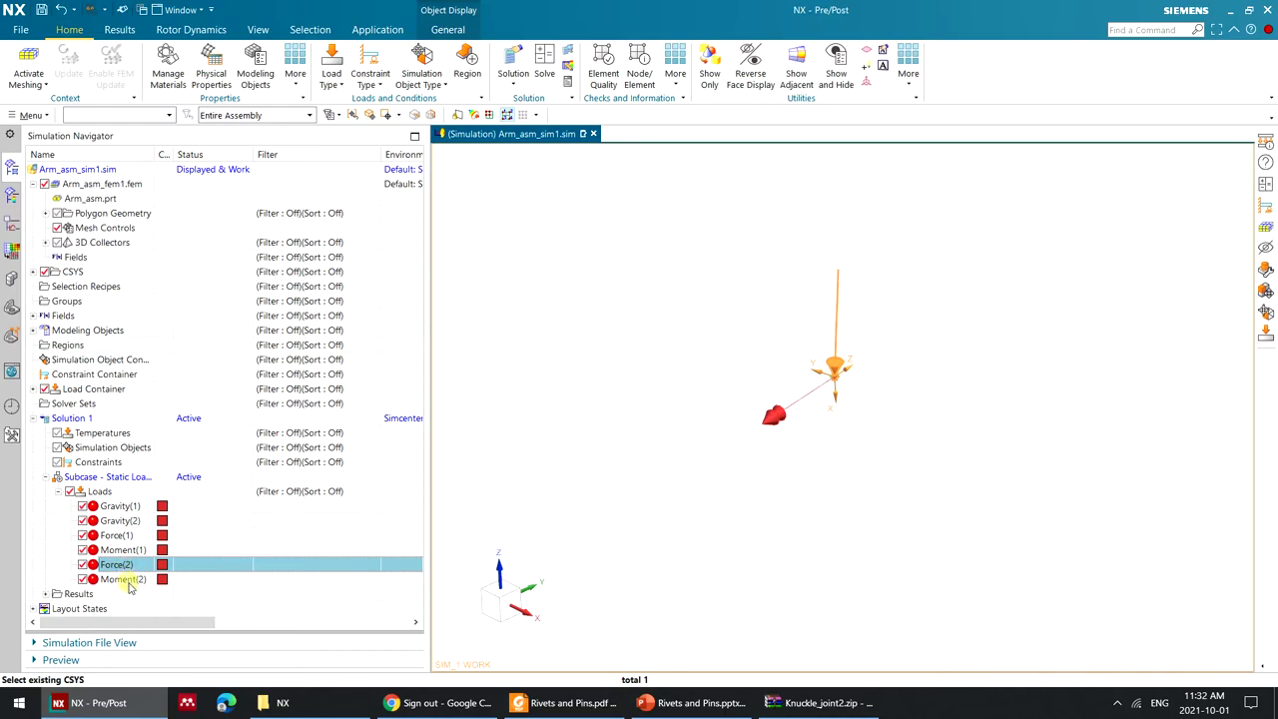
click(120, 579)
ctrl+click(120, 550)
ctrl+click(118, 537)
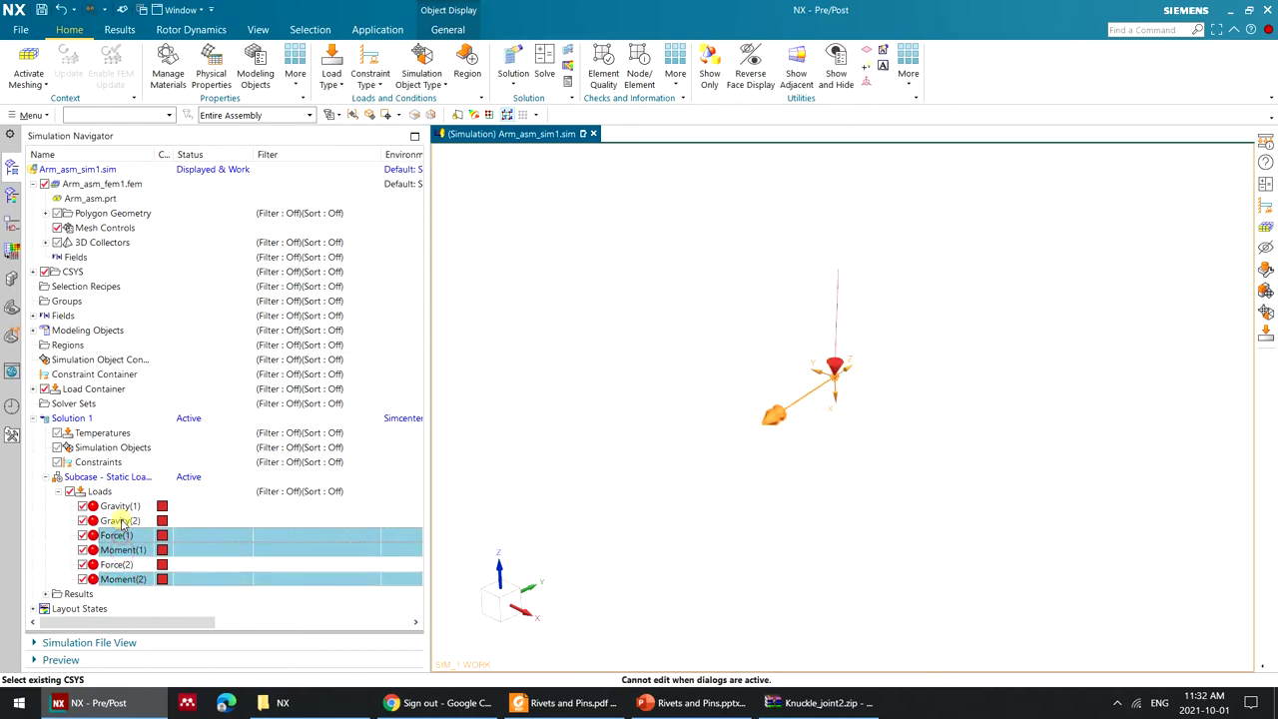
ctrl+click(118, 506)
ctrl+click(123, 521)
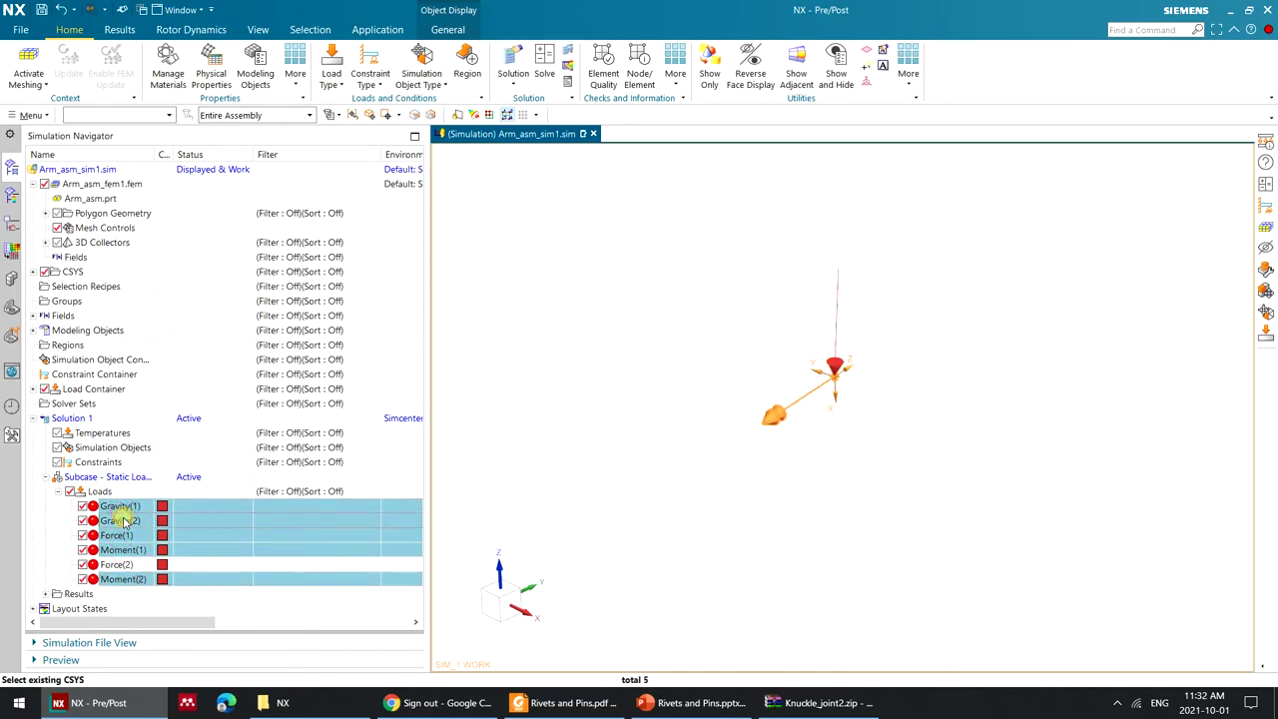
right_click(123, 521)
click(152, 565)
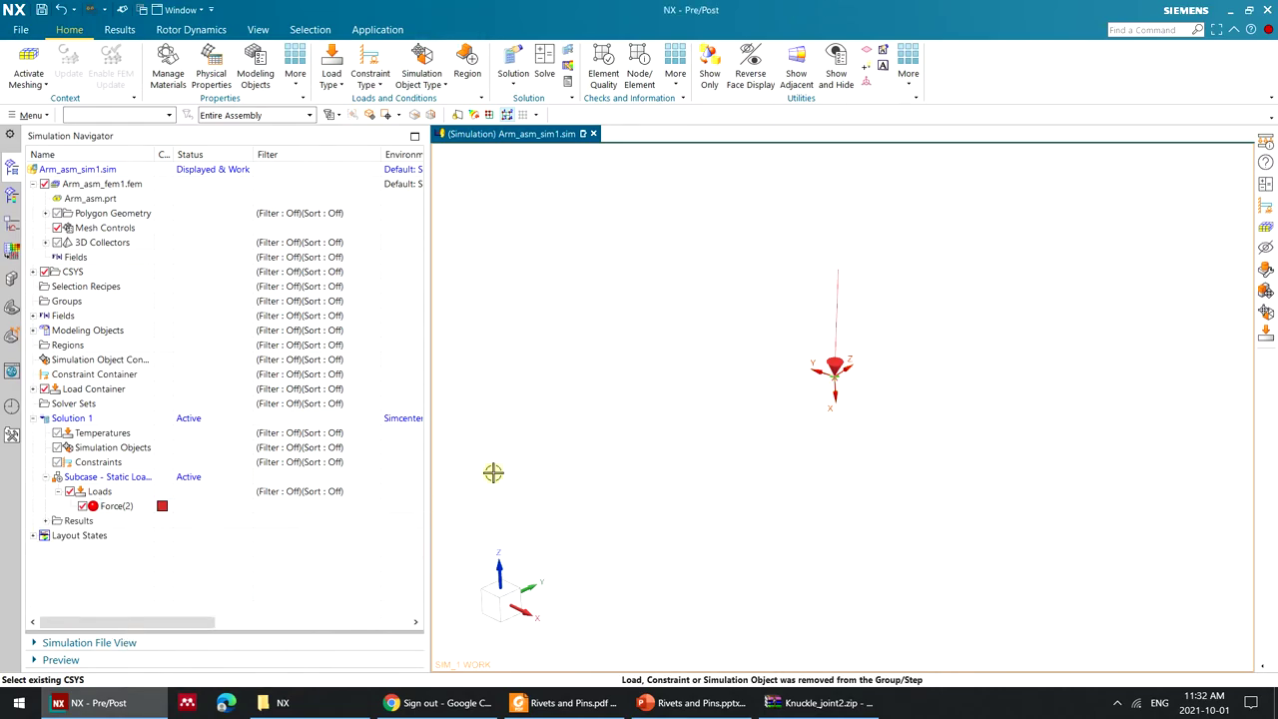
key(ctrl+z)
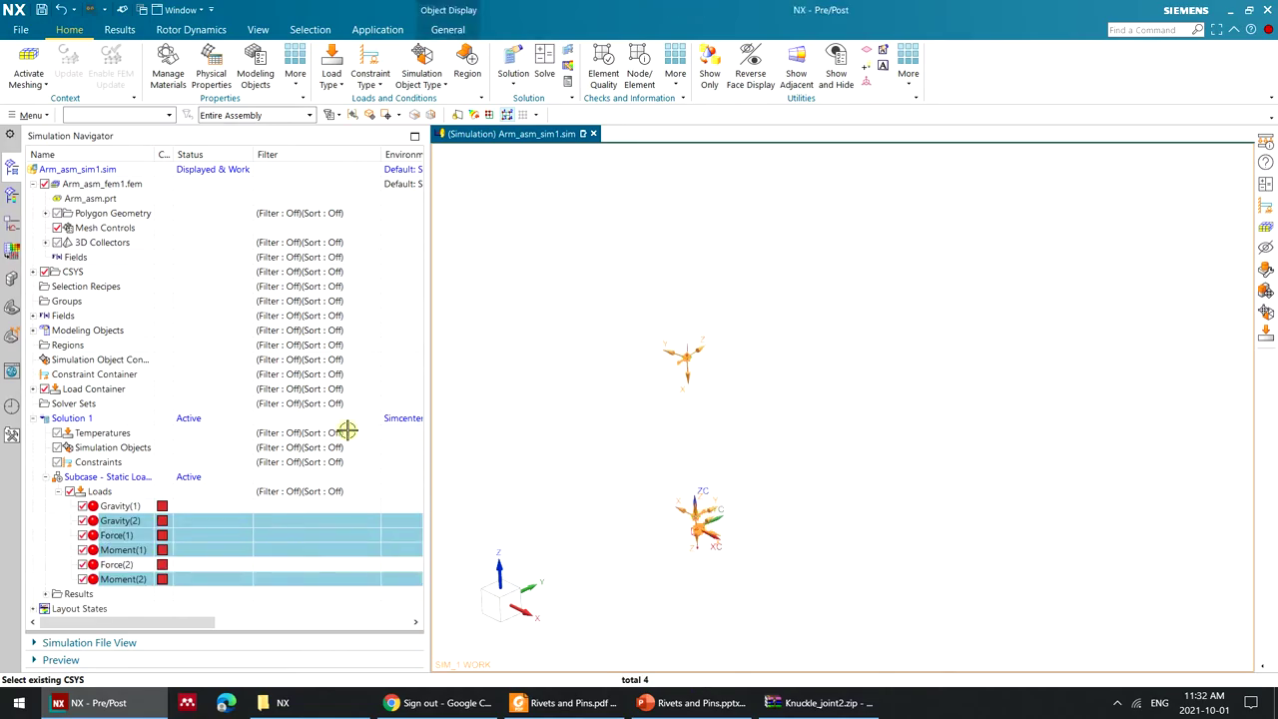
key(Escape)
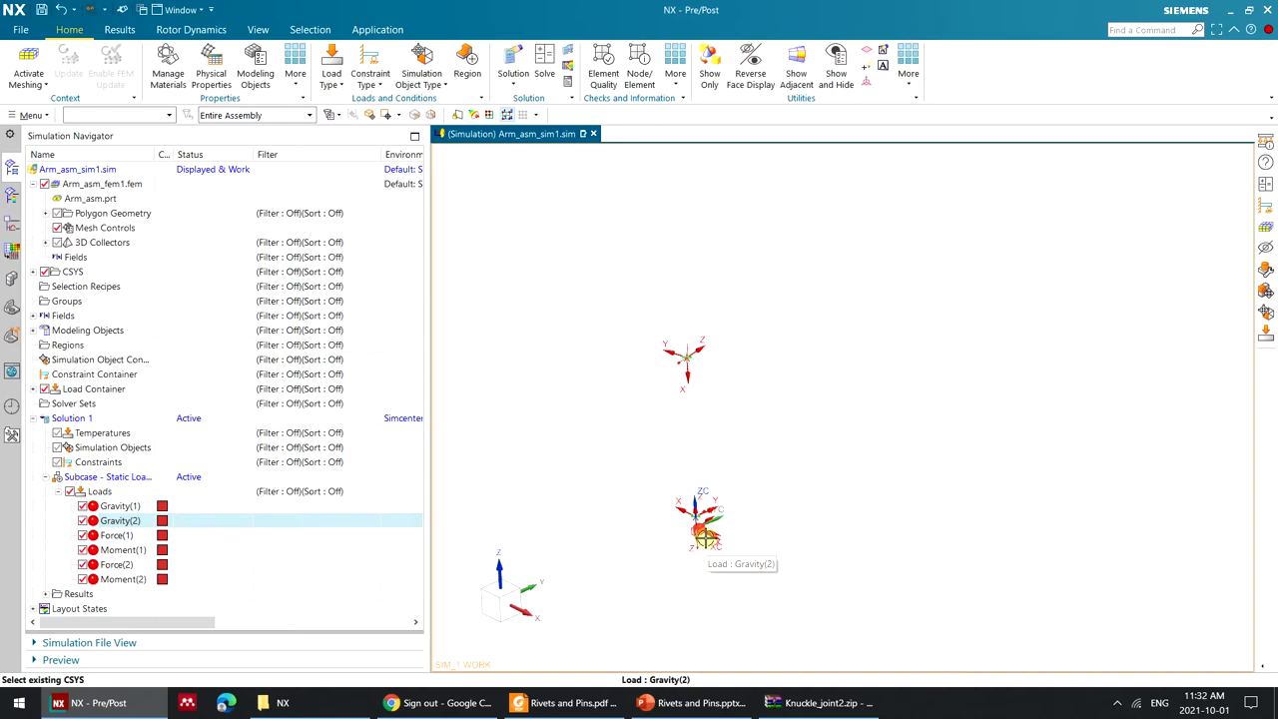
Remove Gravity(1), Gravity(2), Force(1), Moment(1) and Moment(2) from the static subcase, keeping only Force(2).
click(129, 566)
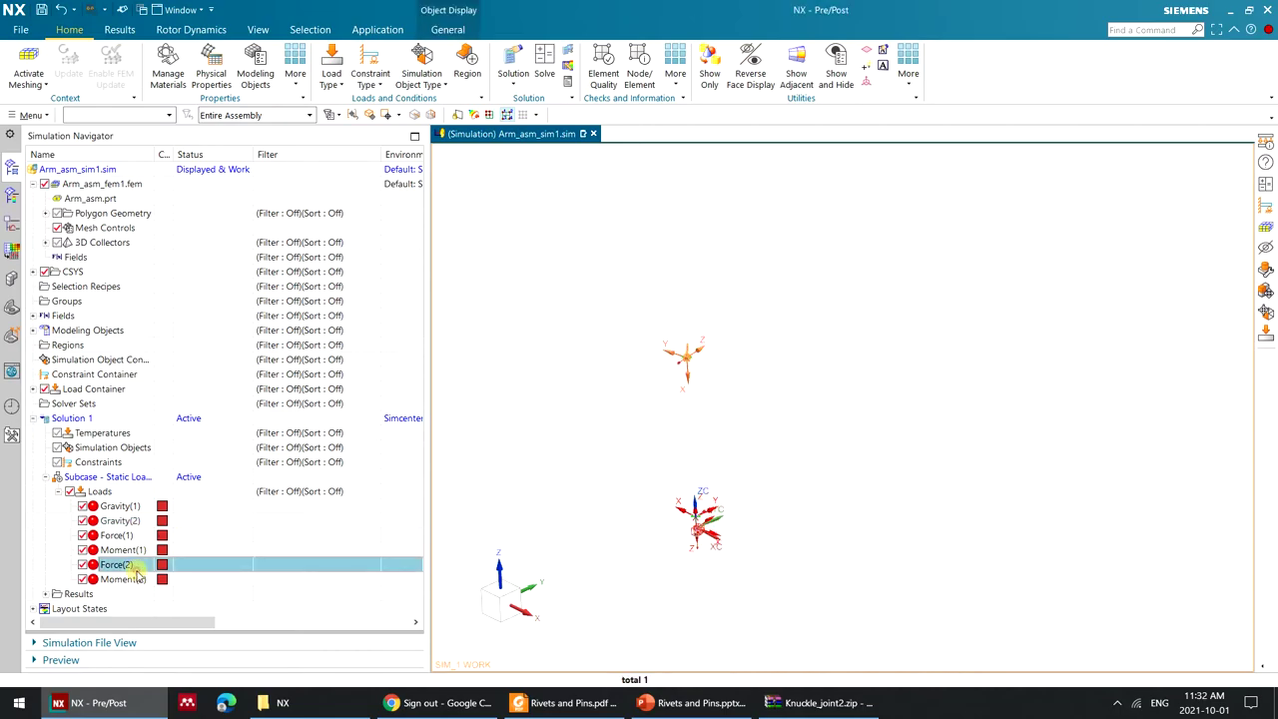
scroll(722, 349, down, 5)
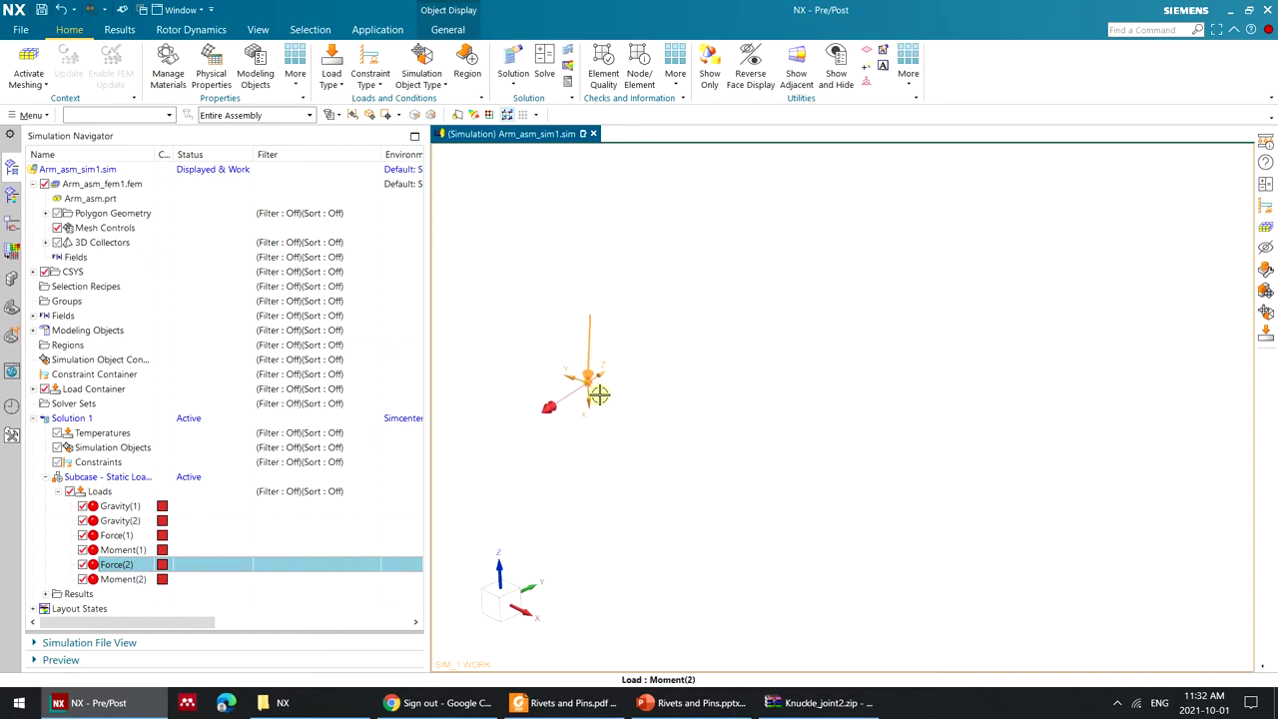
click(134, 508)
shift+click(122, 579)
ctrl+click(118, 565)
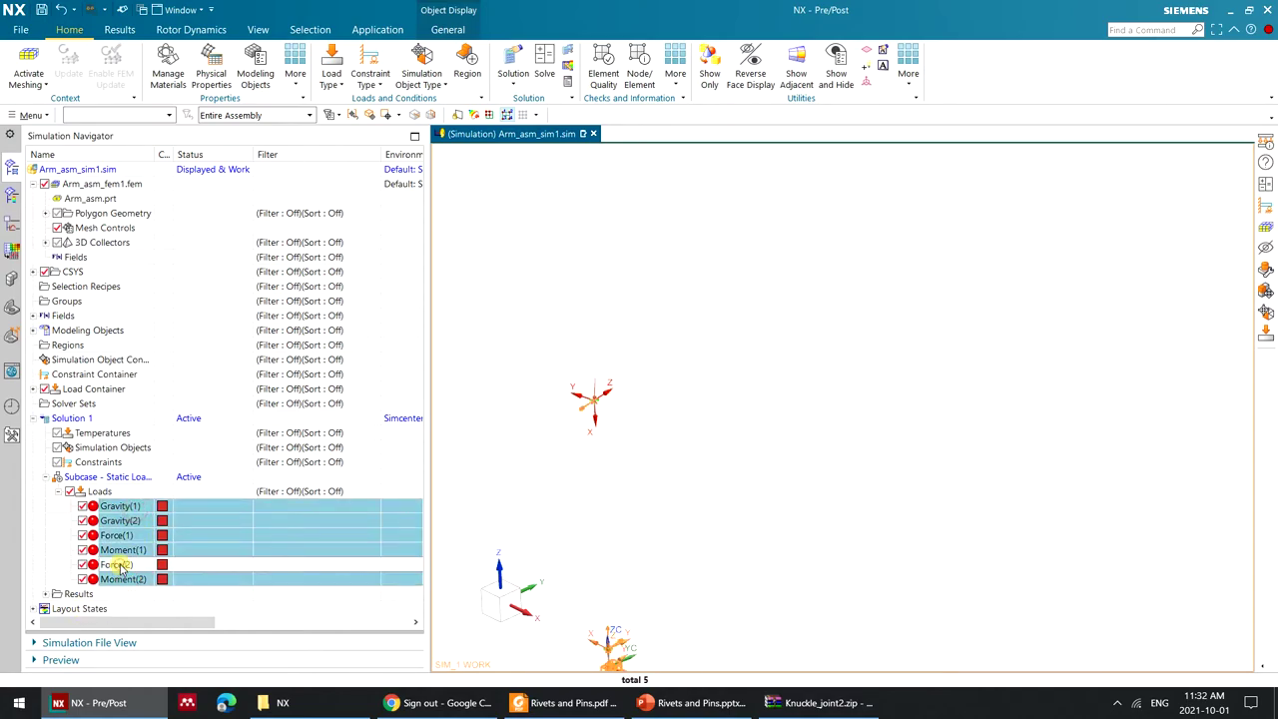
right_click(121, 549)
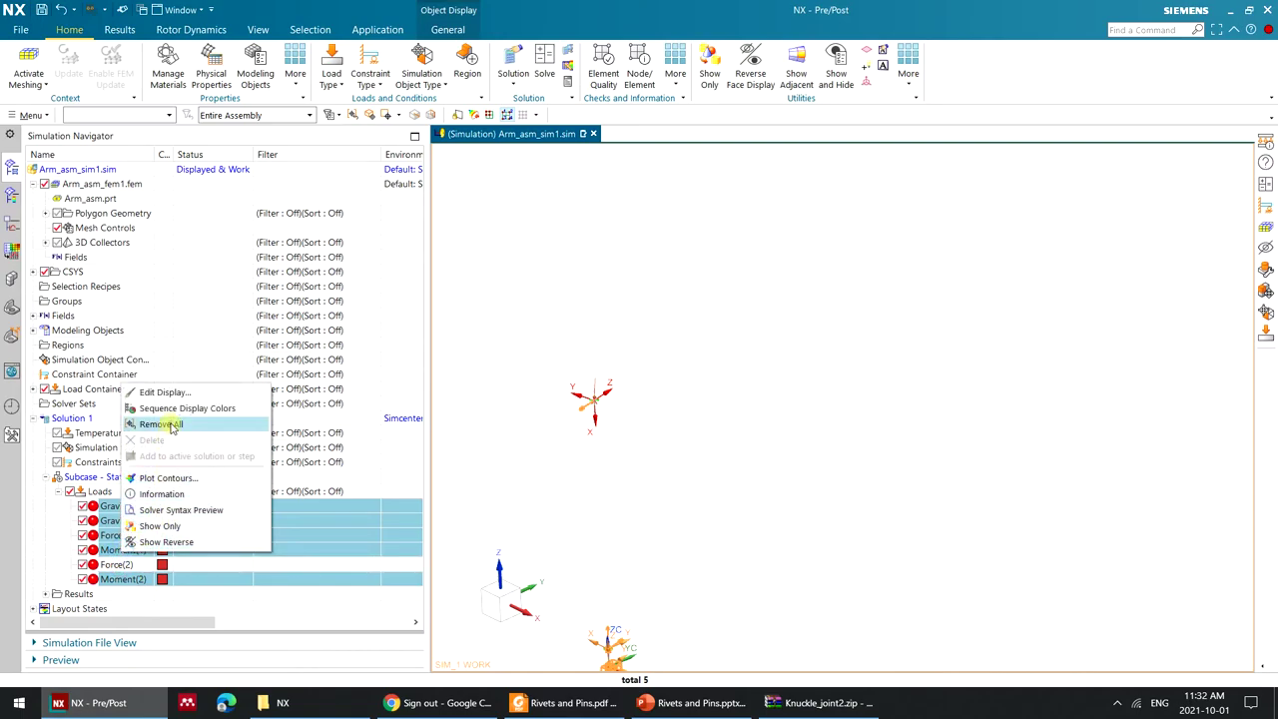
click(160, 424)
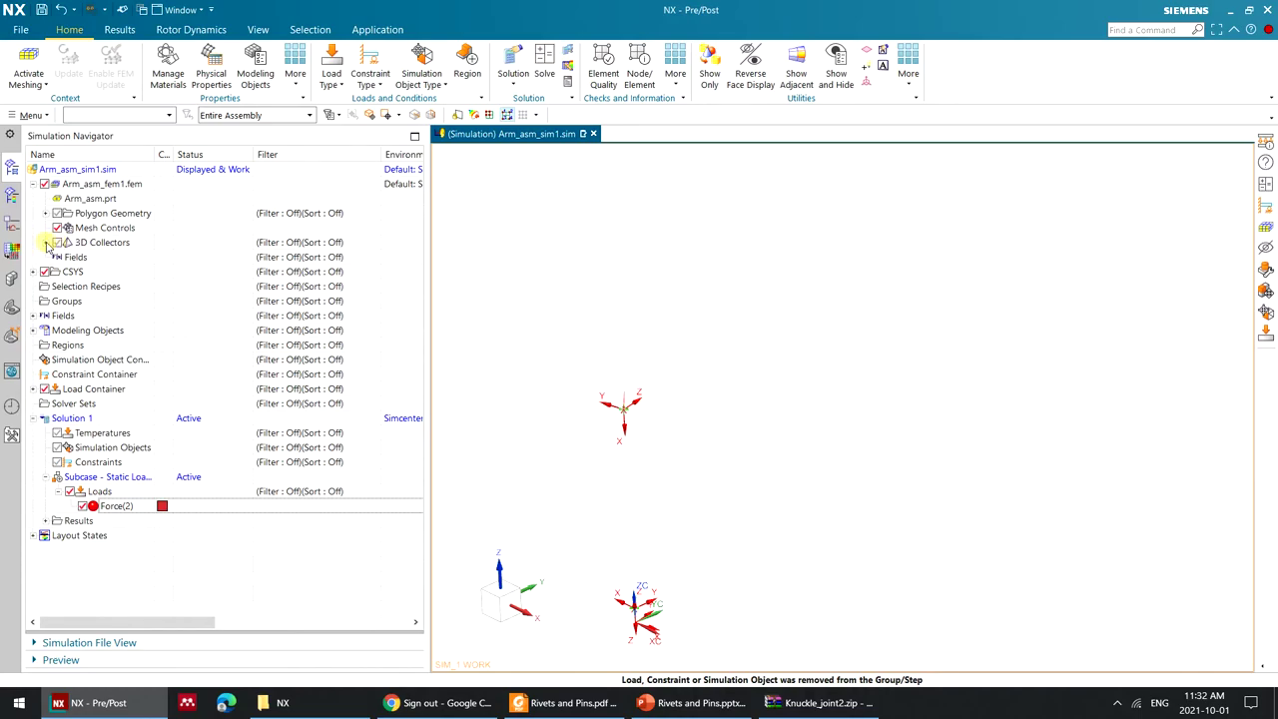
Identify the pin through its 3D mesh and display only its polygon body, with the mesh hidden.
click(45, 243)
click(57, 257)
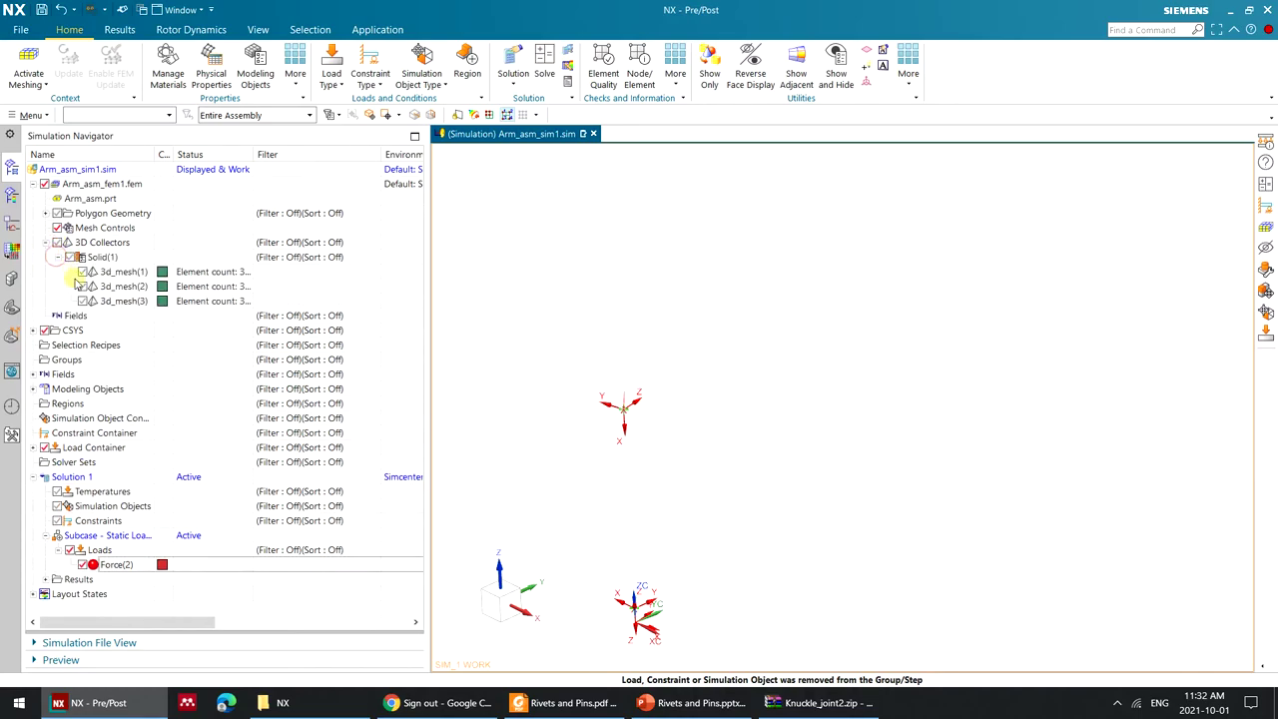
click(83, 272)
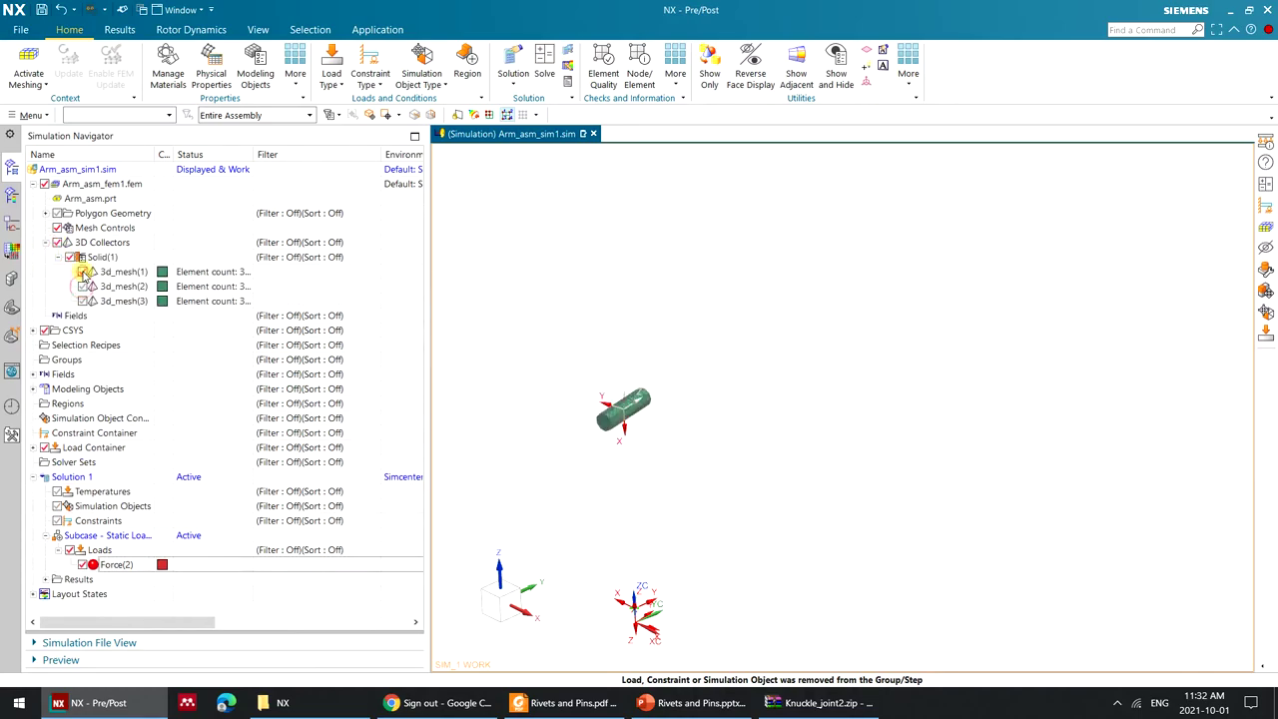
click(45, 214)
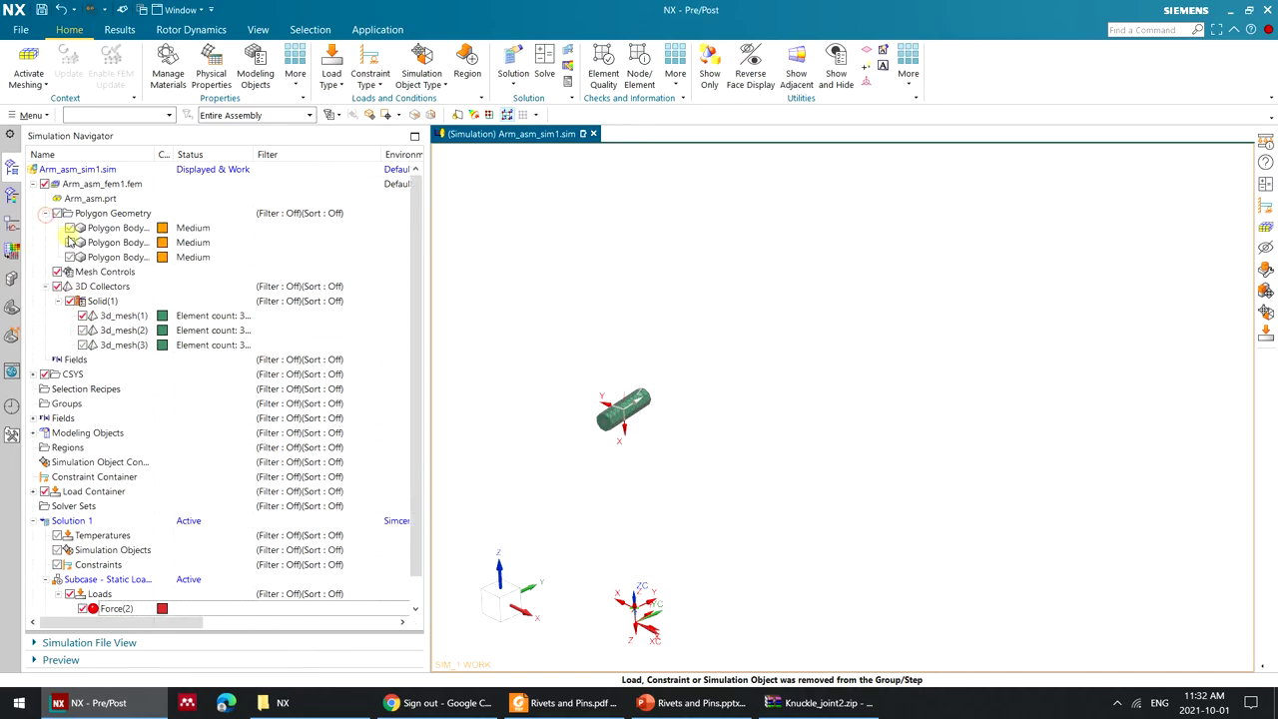
click(69, 242)
click(82, 316)
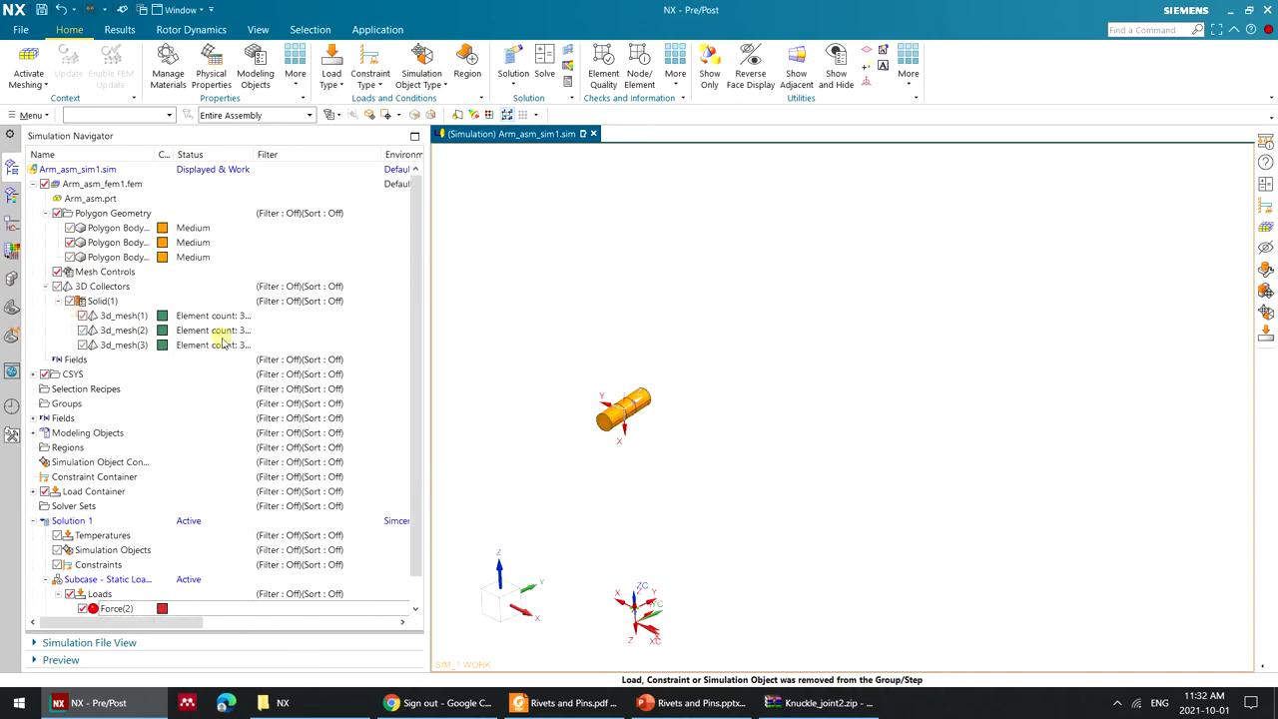
key(ctrl+f)
scroll(558, 358, up, 1)
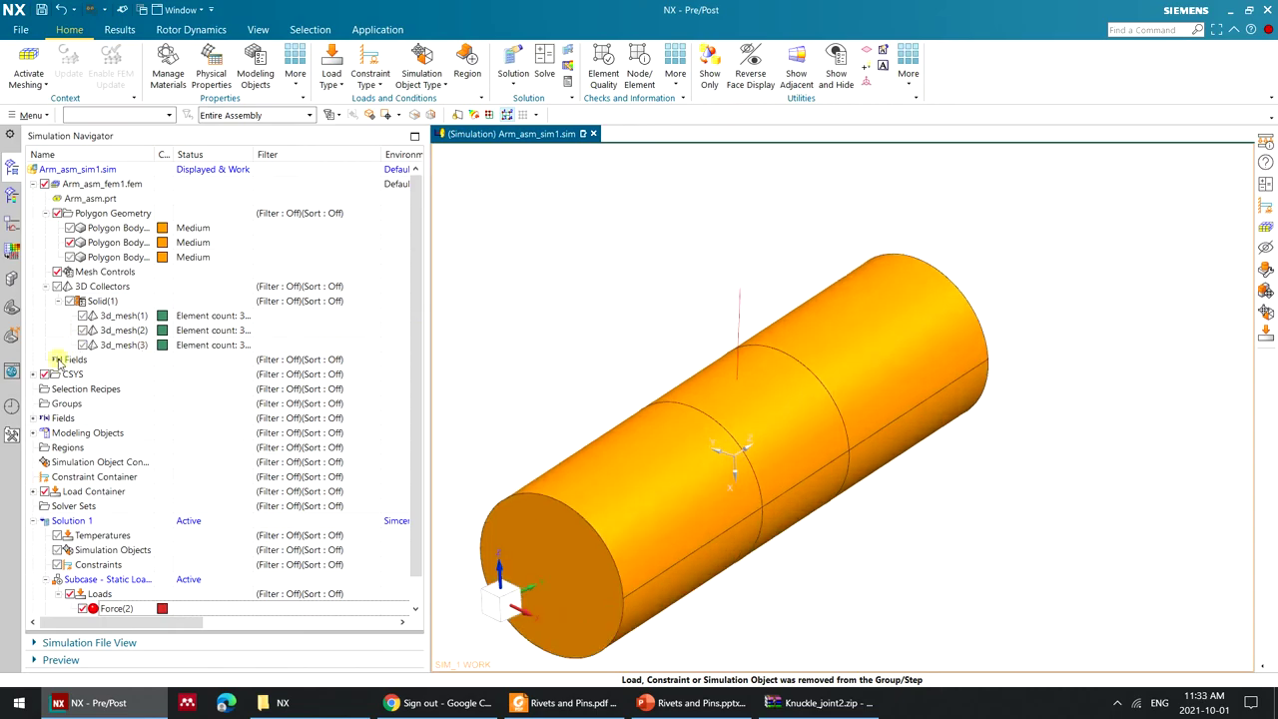
Highlight the coordinate systems 1, 2 and 3 one after another to find the one located in the pin.
click(33, 373)
click(84, 389)
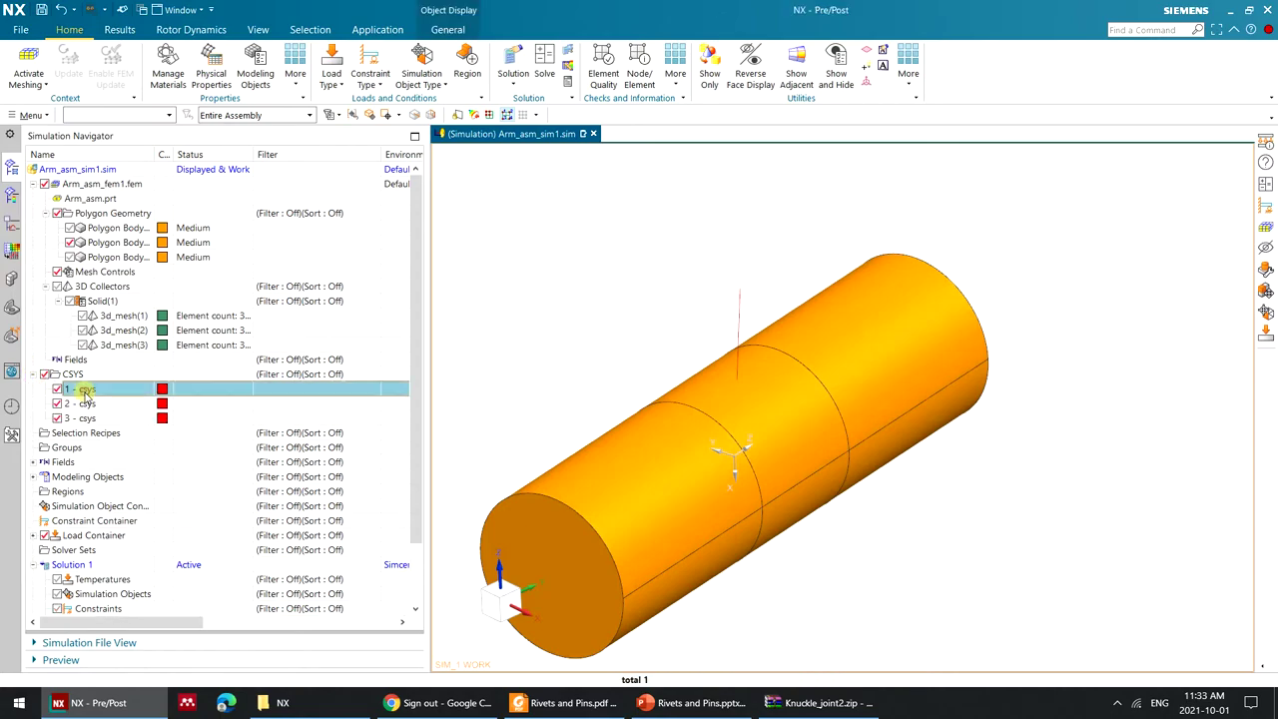
click(119, 403)
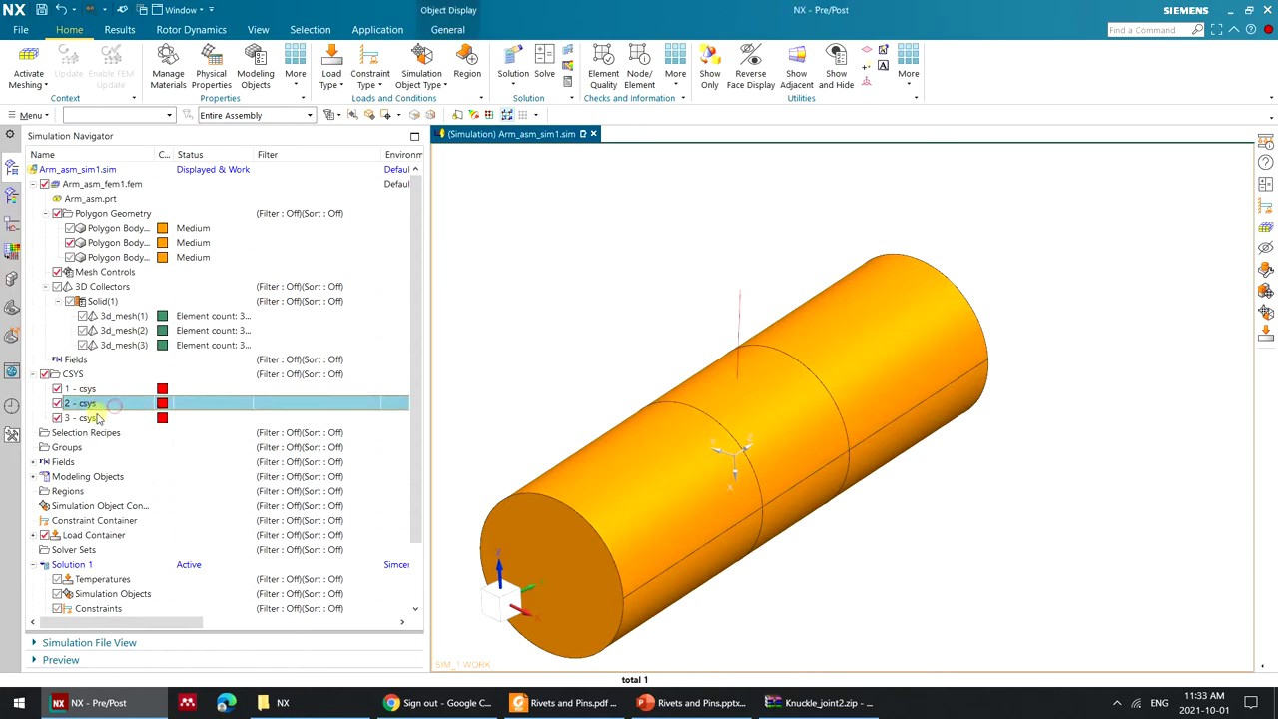
click(124, 419)
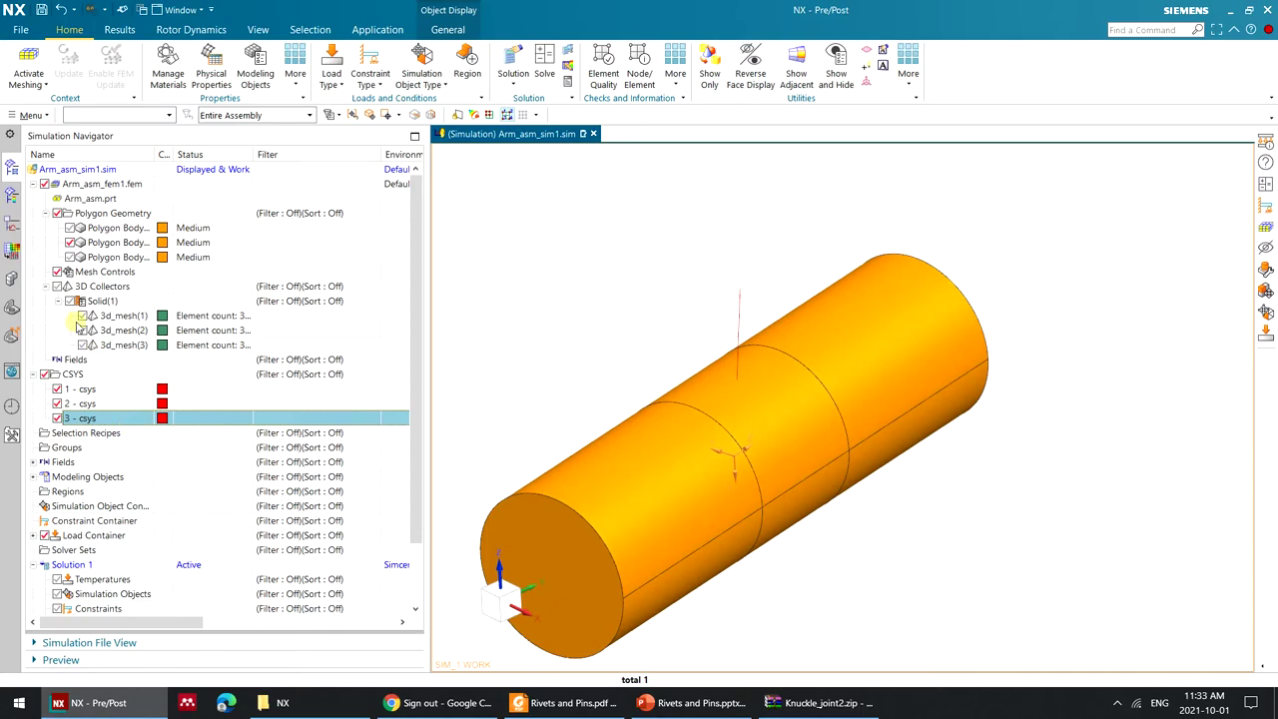
Toggle the pin's polygon body to compare the Force(2) load point with the middle cylindrical face, leaving the body hidden.
click(70, 243)
scroll(749, 484, up, 5)
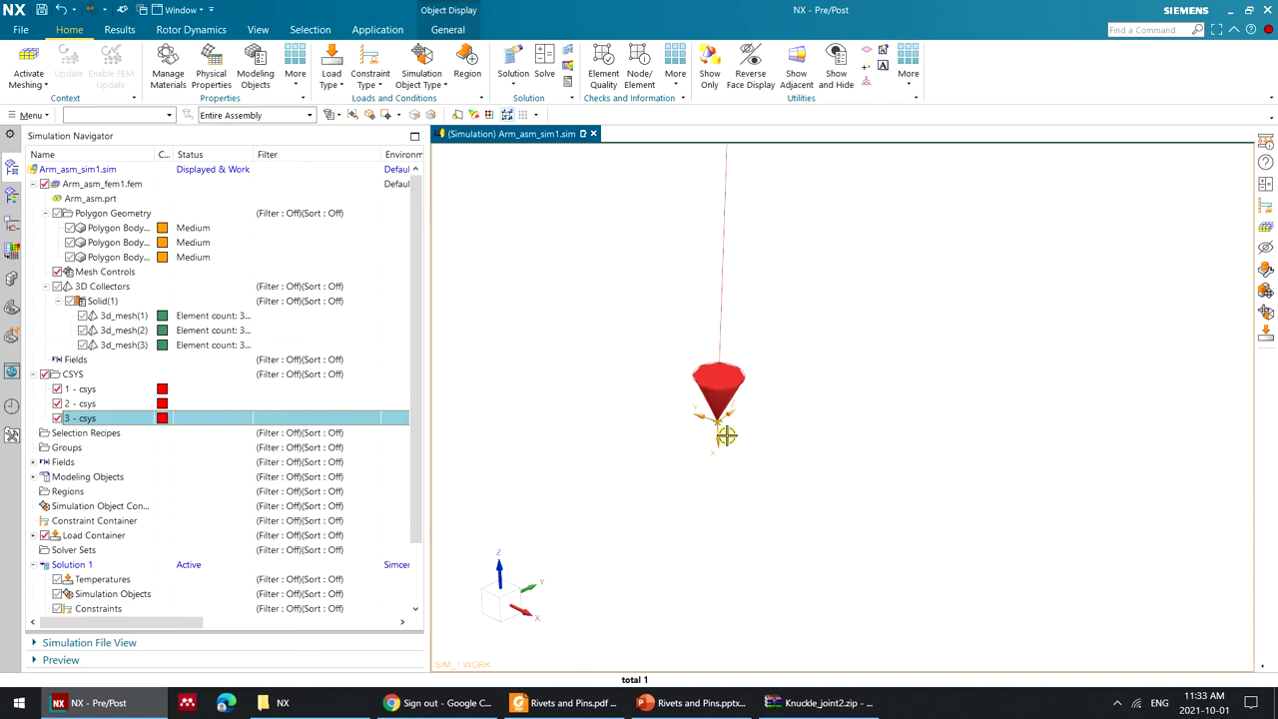
click(70, 258)
click(69, 257)
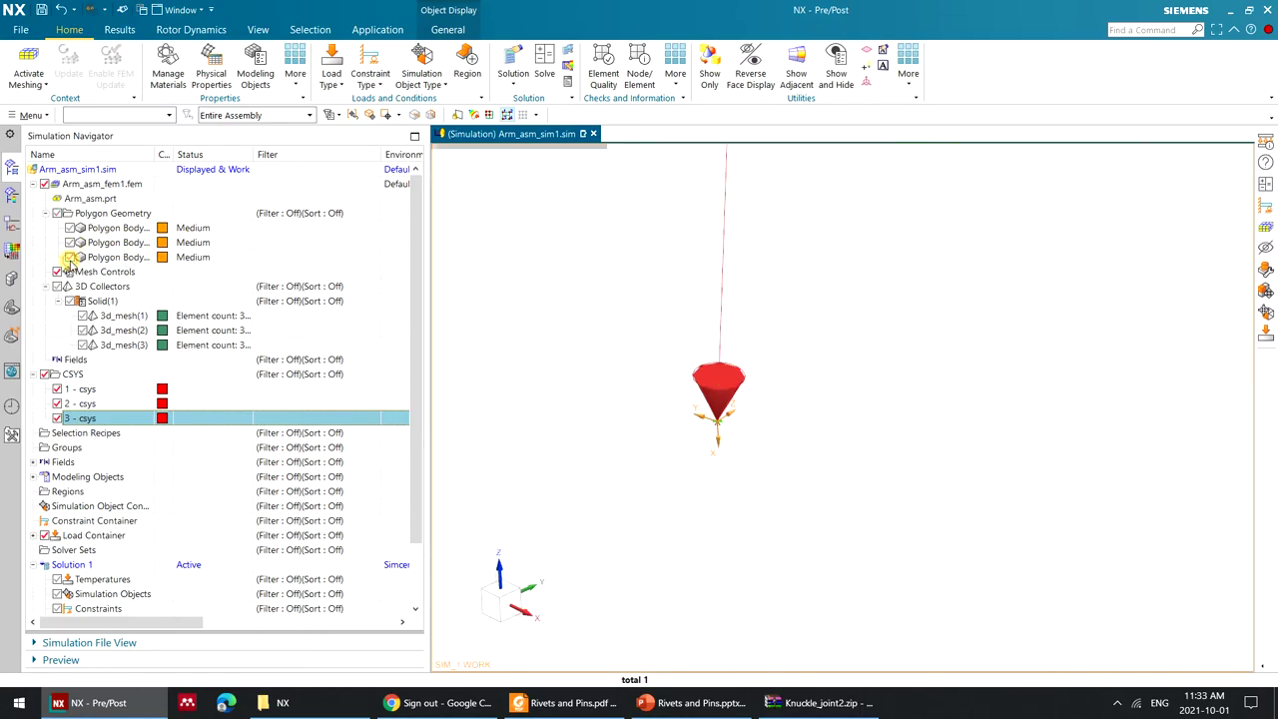
click(70, 243)
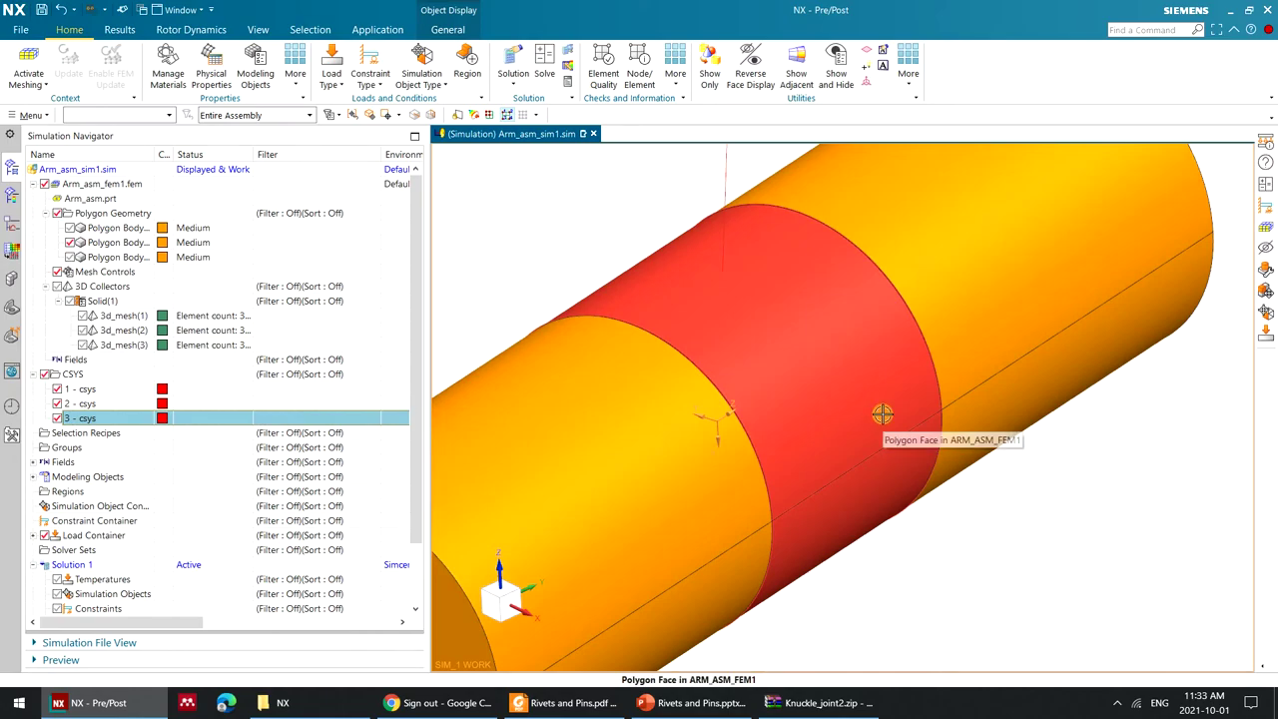
click(70, 243)
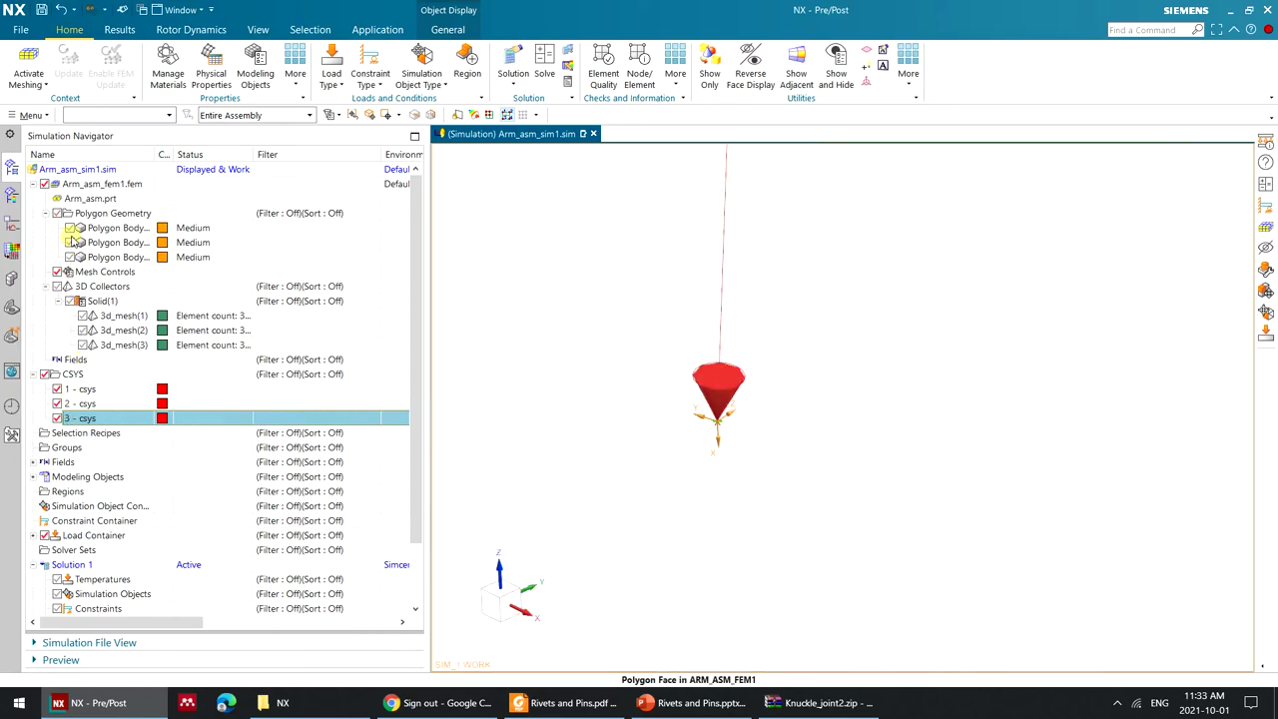
Activate the FEM for meshing and start a Point to Face 1D connection with the Force(2) application point as source.
click(28, 68)
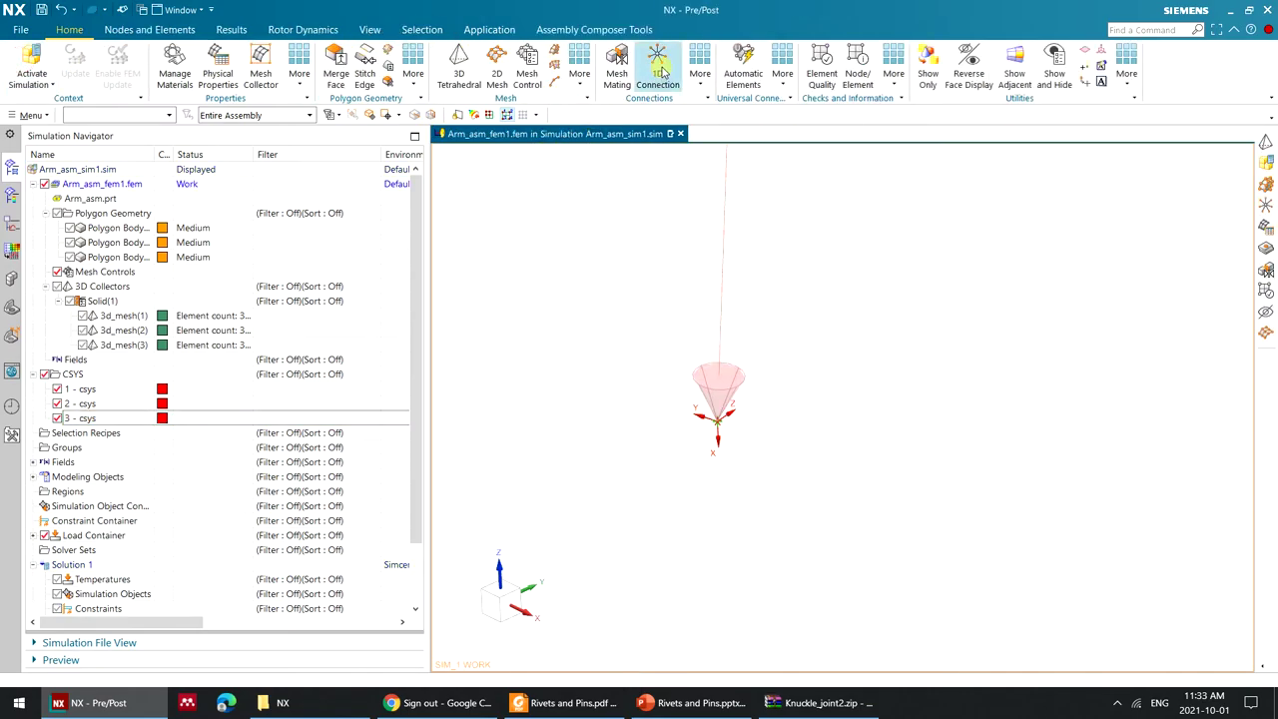
click(659, 70)
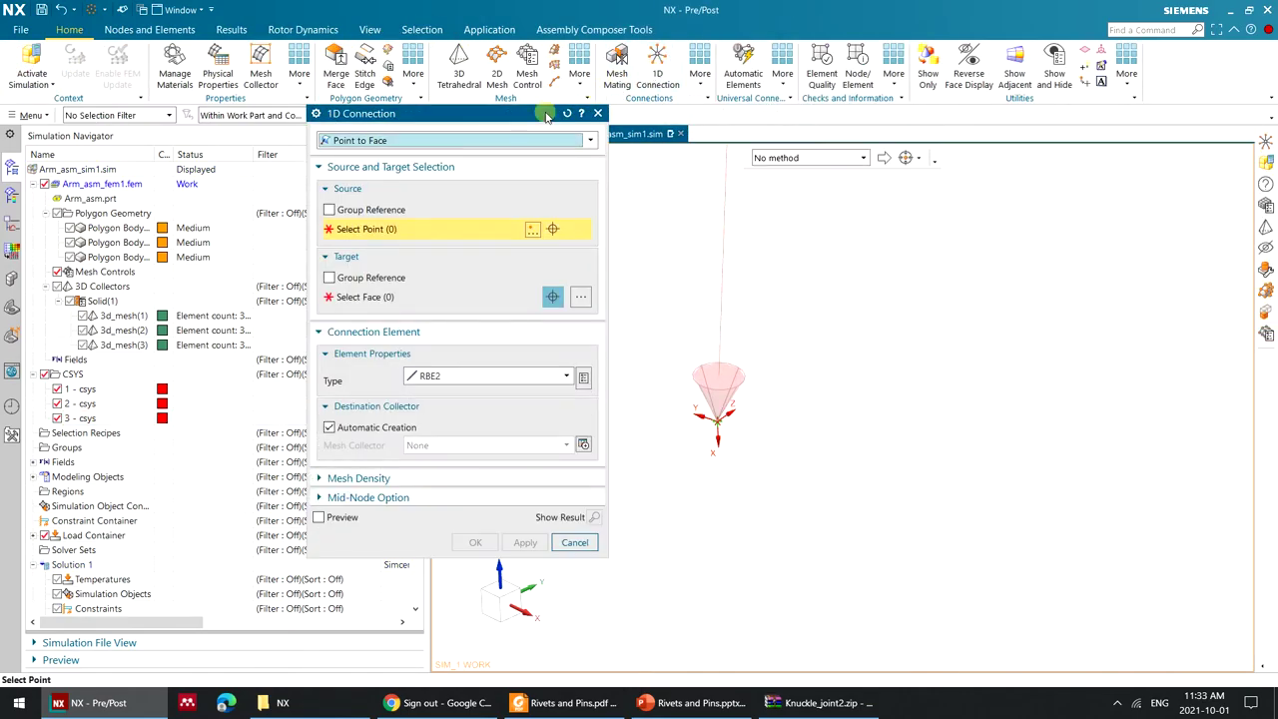
click(474, 141)
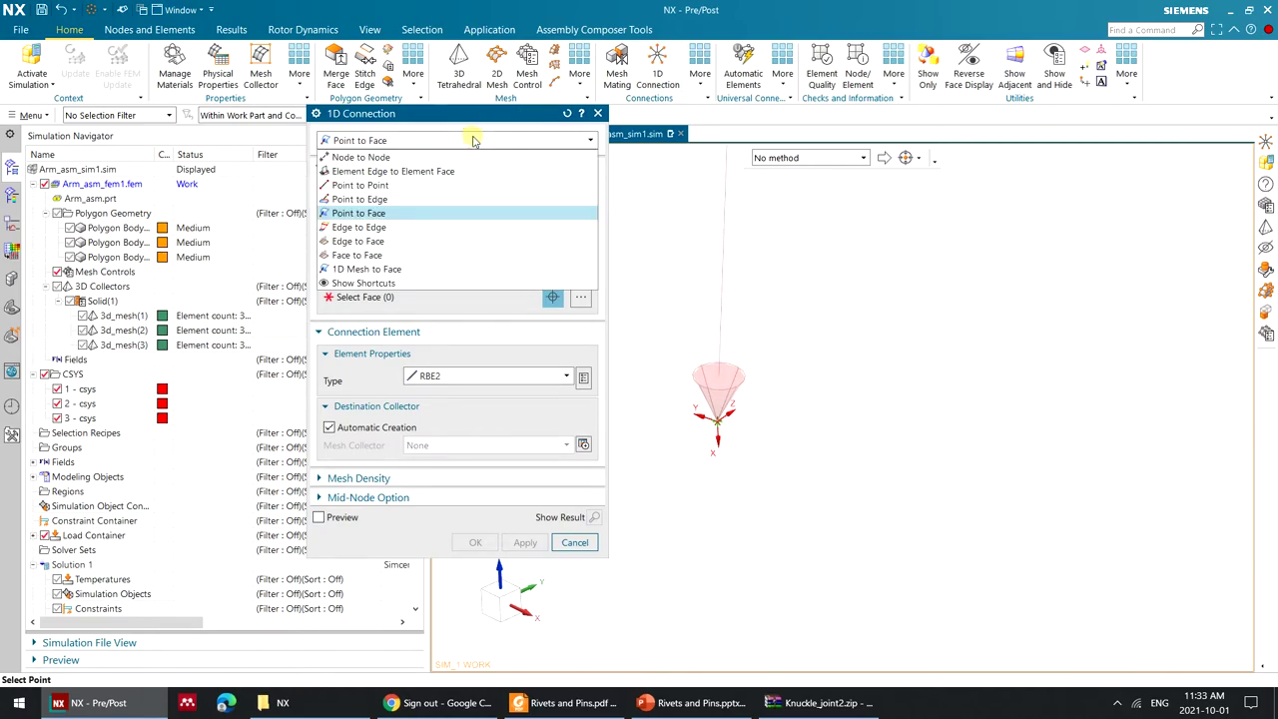
click(473, 141)
scroll(693, 416, up, 2)
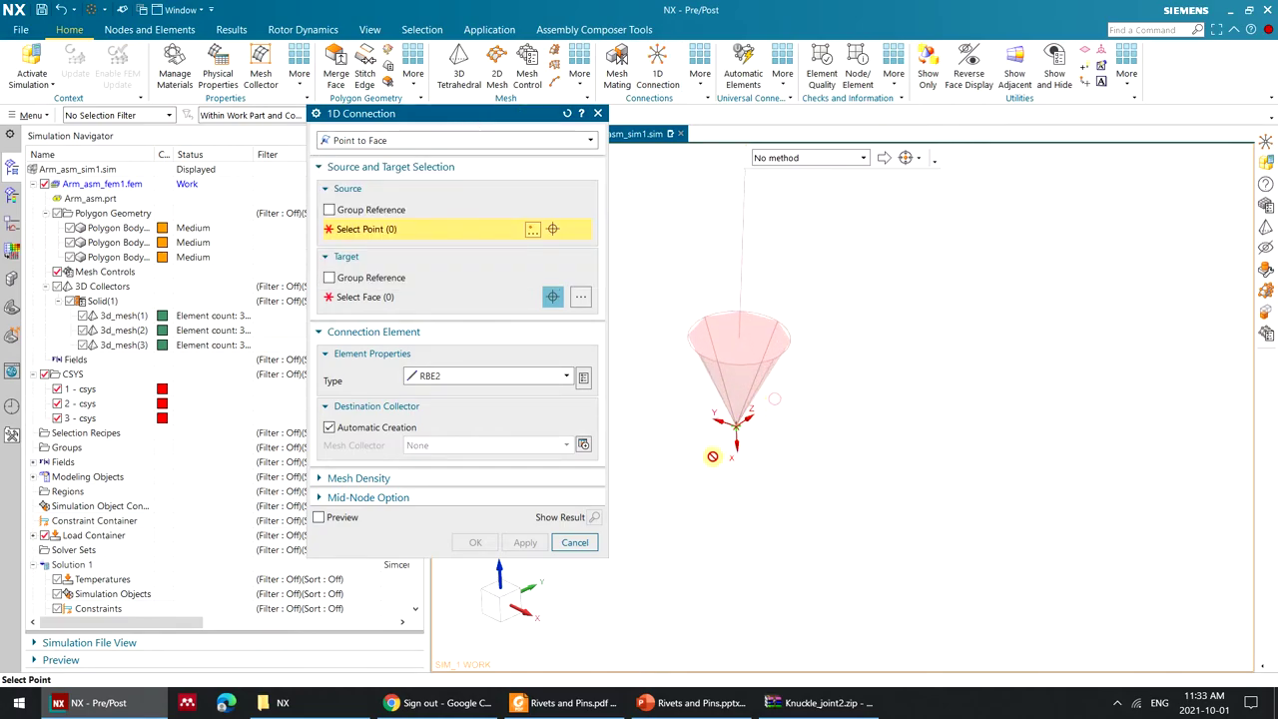
click(743, 421)
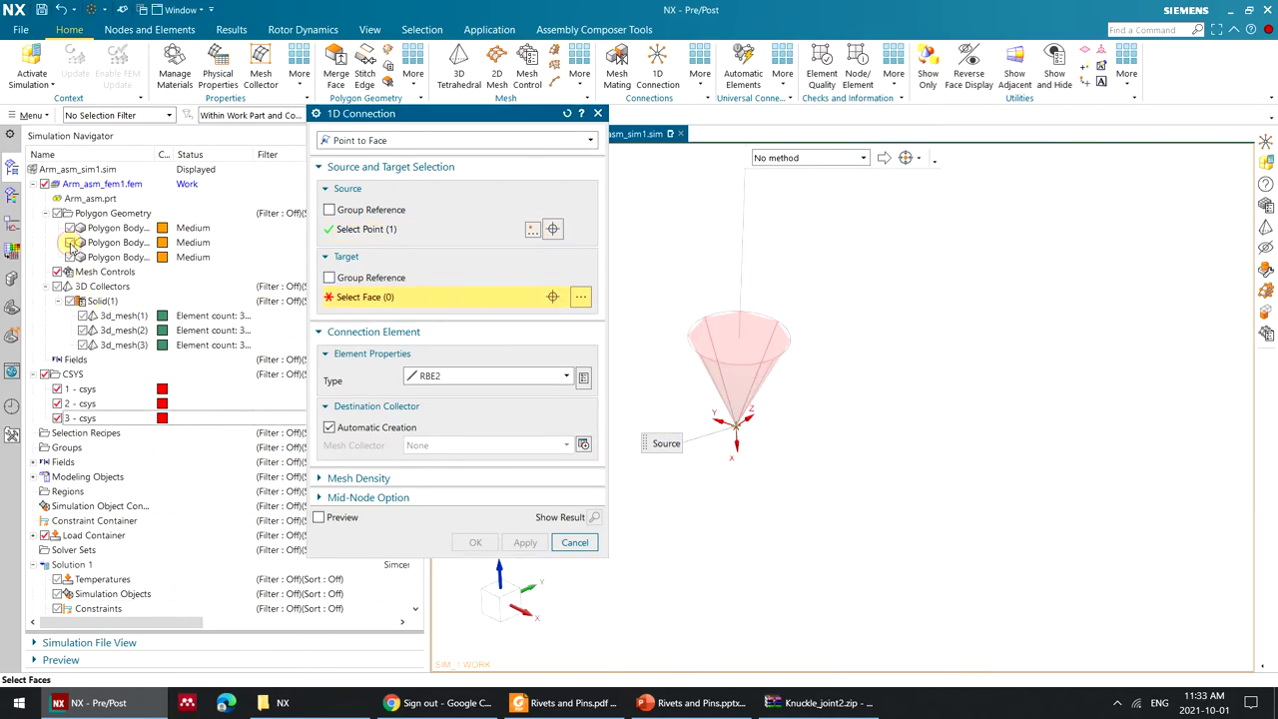
Target the pin's middle cylindrical face, set the connection element type to RBE3, and create the 1D connection.
click(70, 243)
scroll(859, 332, down, 5)
click(892, 344)
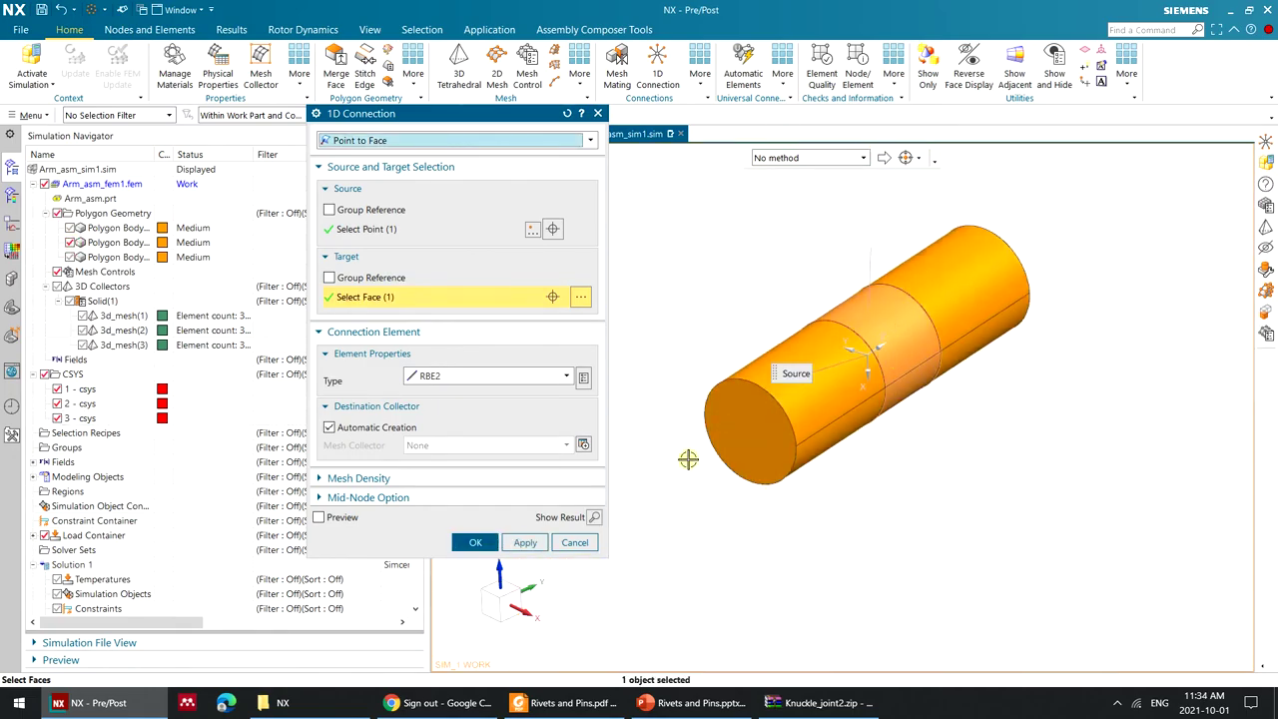
click(529, 378)
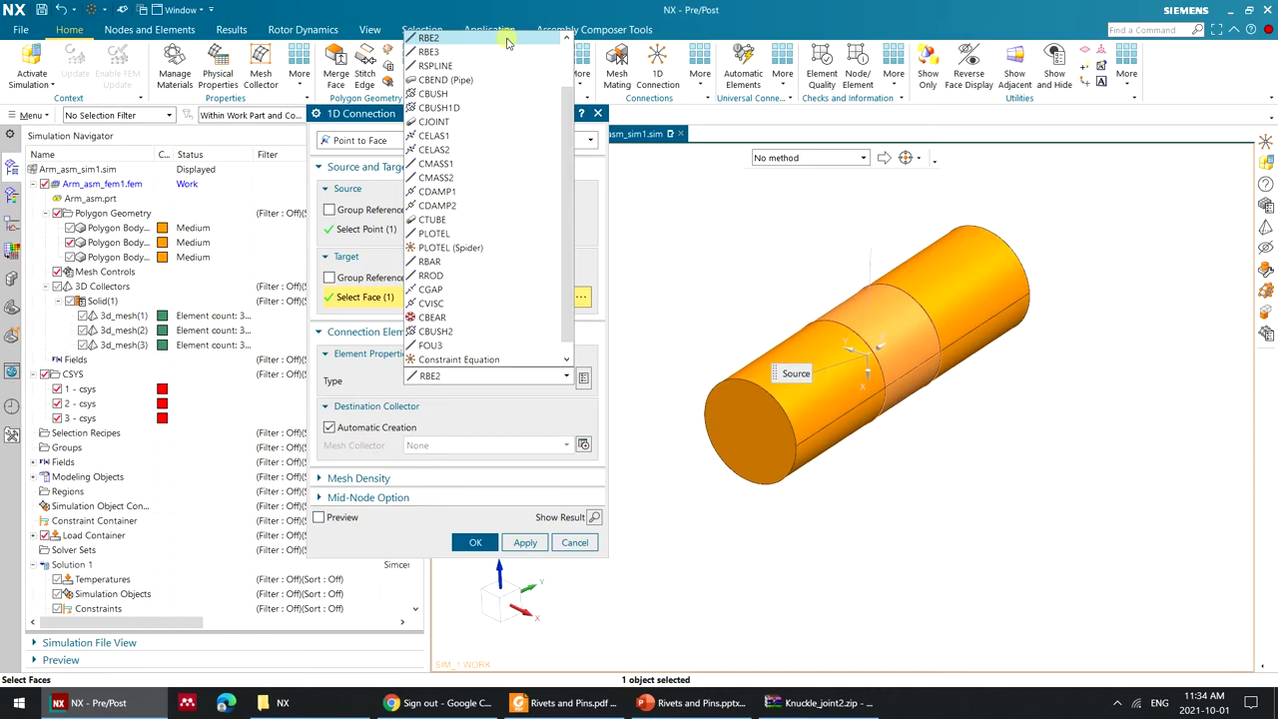
click(502, 51)
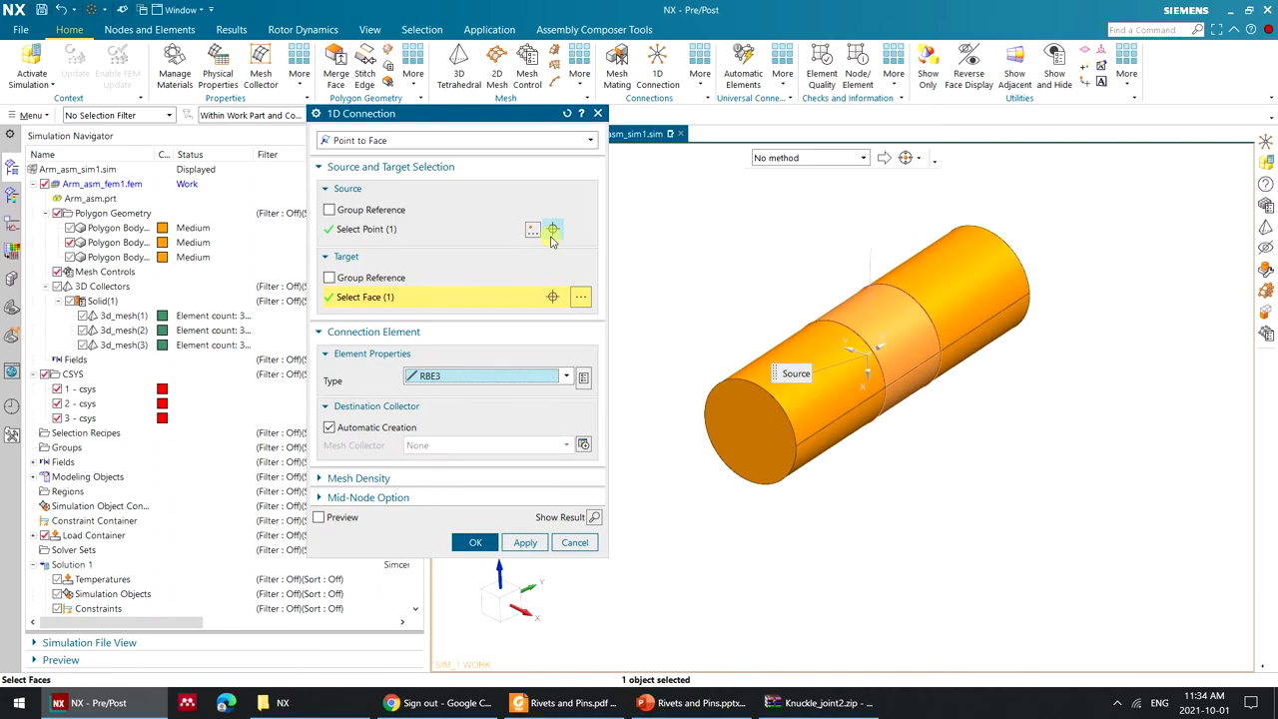
click(482, 541)
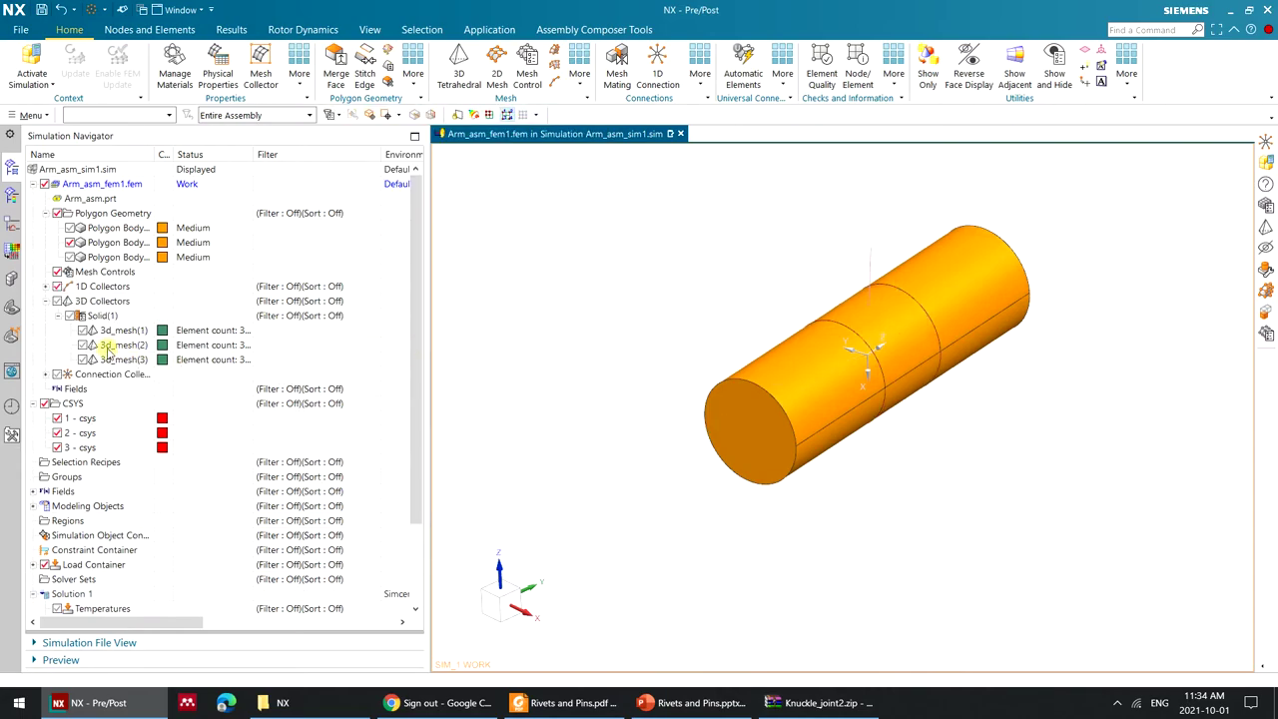
Hide the pin's polygon body and display all three 3D meshes together, checking each mesh individually first.
click(70, 243)
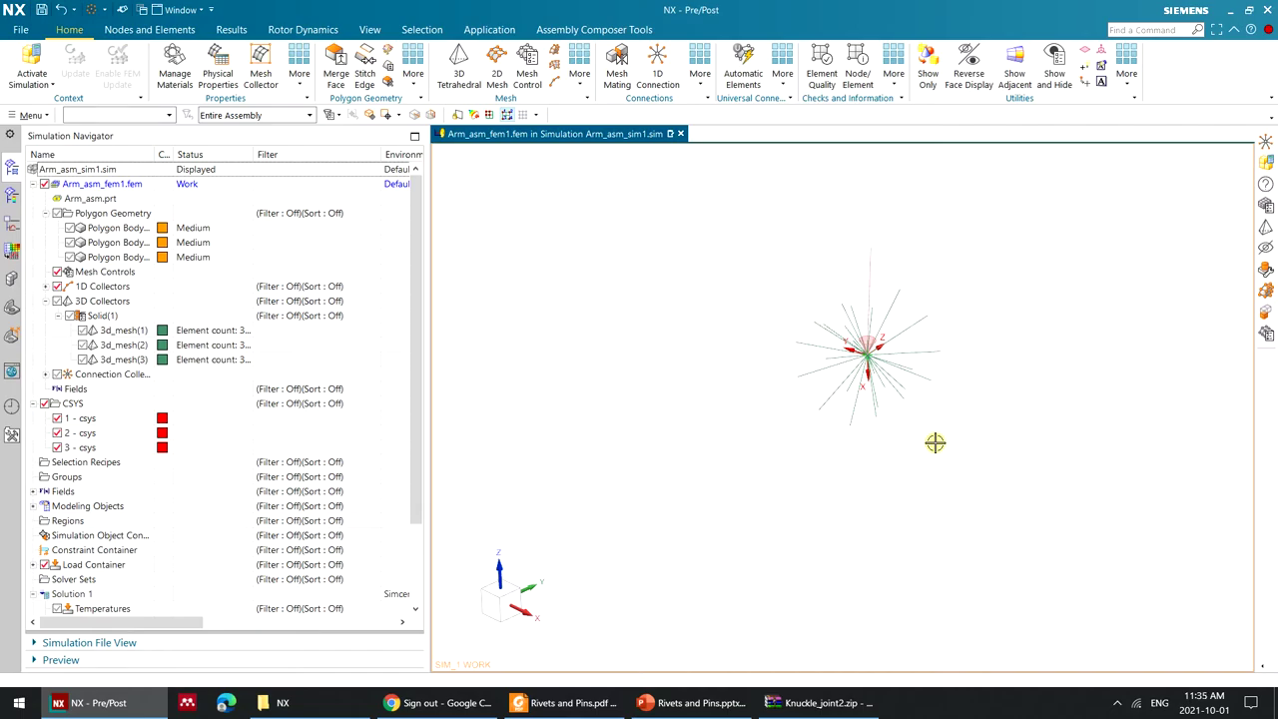
click(84, 345)
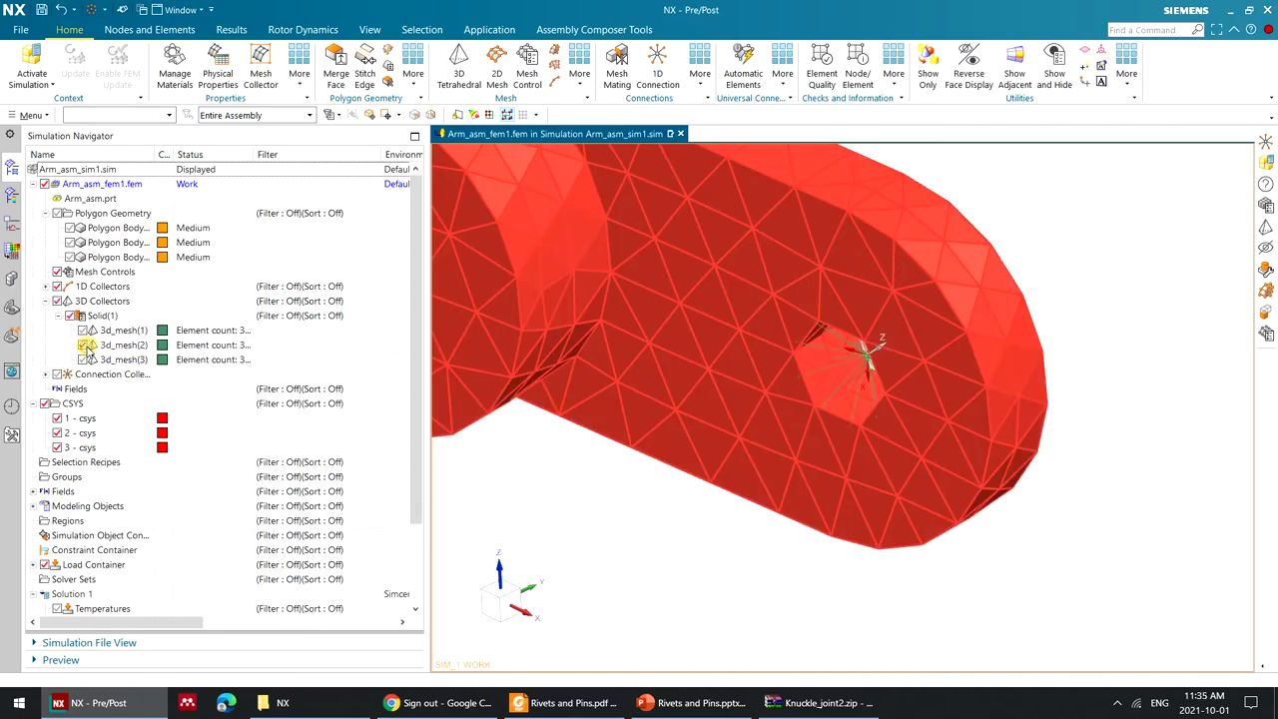
click(84, 344)
click(82, 360)
click(83, 359)
click(84, 331)
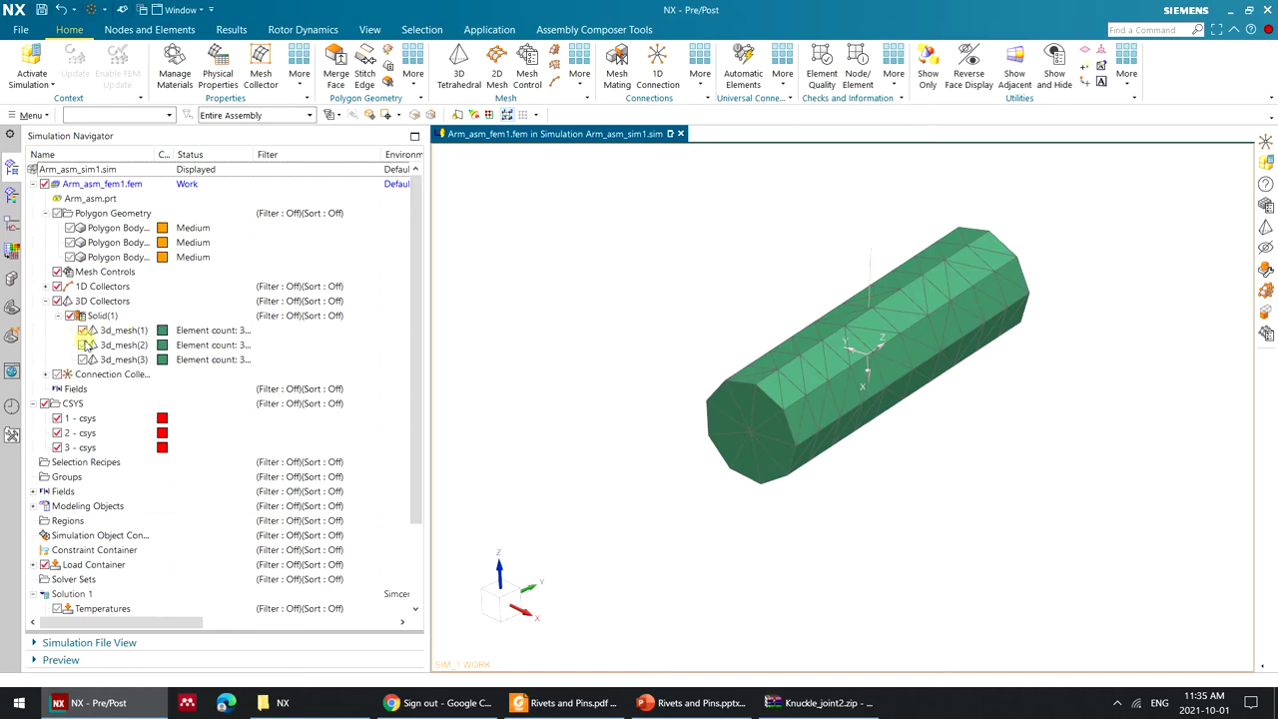
click(83, 344)
click(83, 359)
scroll(676, 437, down, 5)
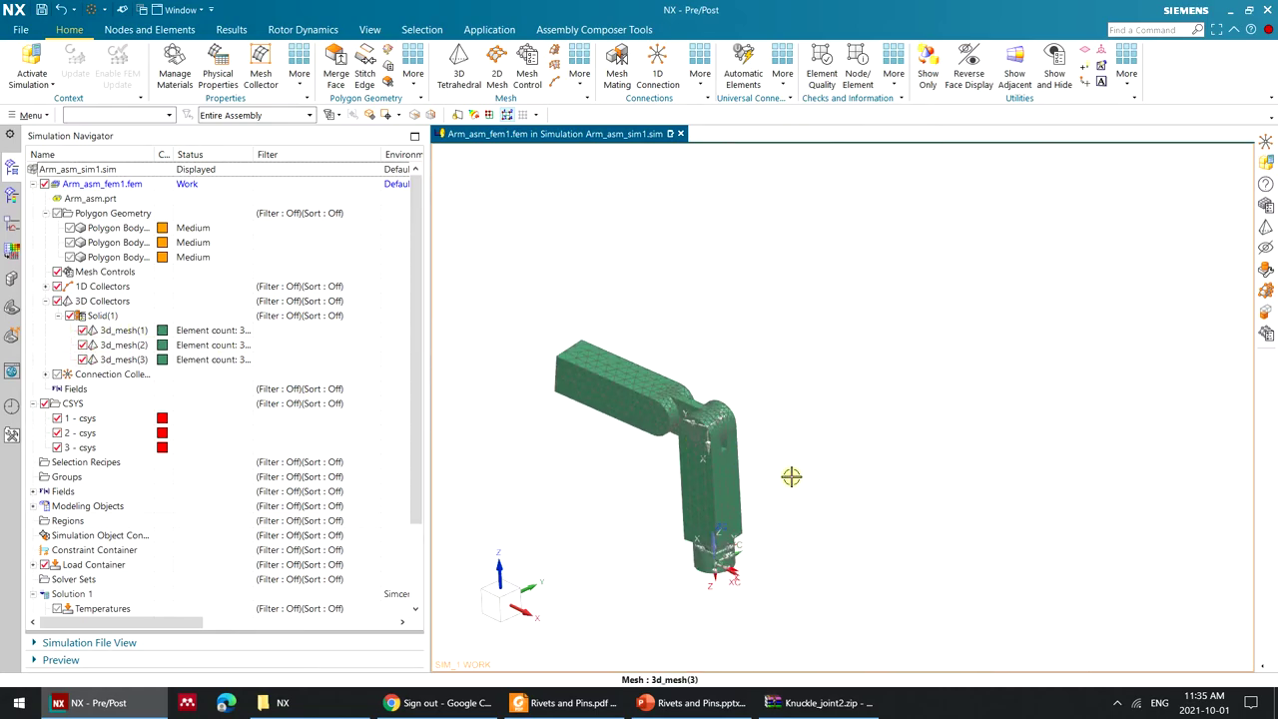
Activate the simulation and start a fixed constraint, deselecting the whole mesh picked on the upper arm.
scroll(665, 471, up, 3)
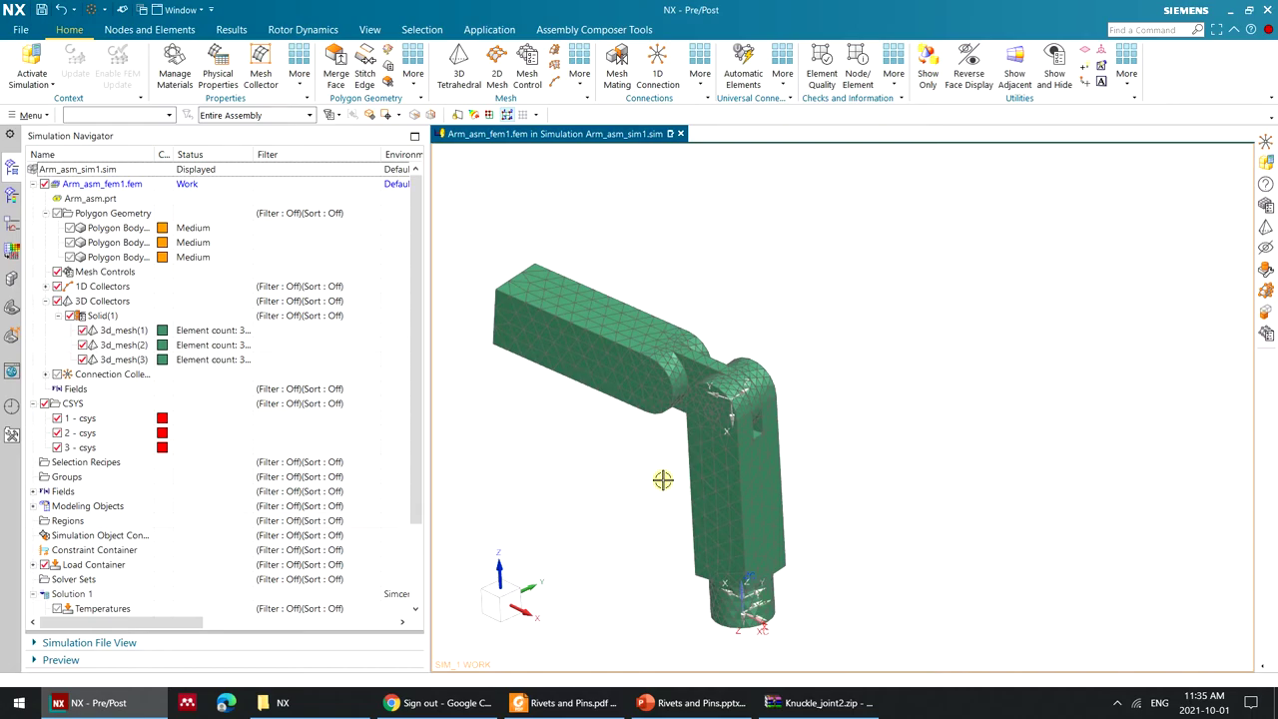
middle_drag(650, 480, 639, 417)
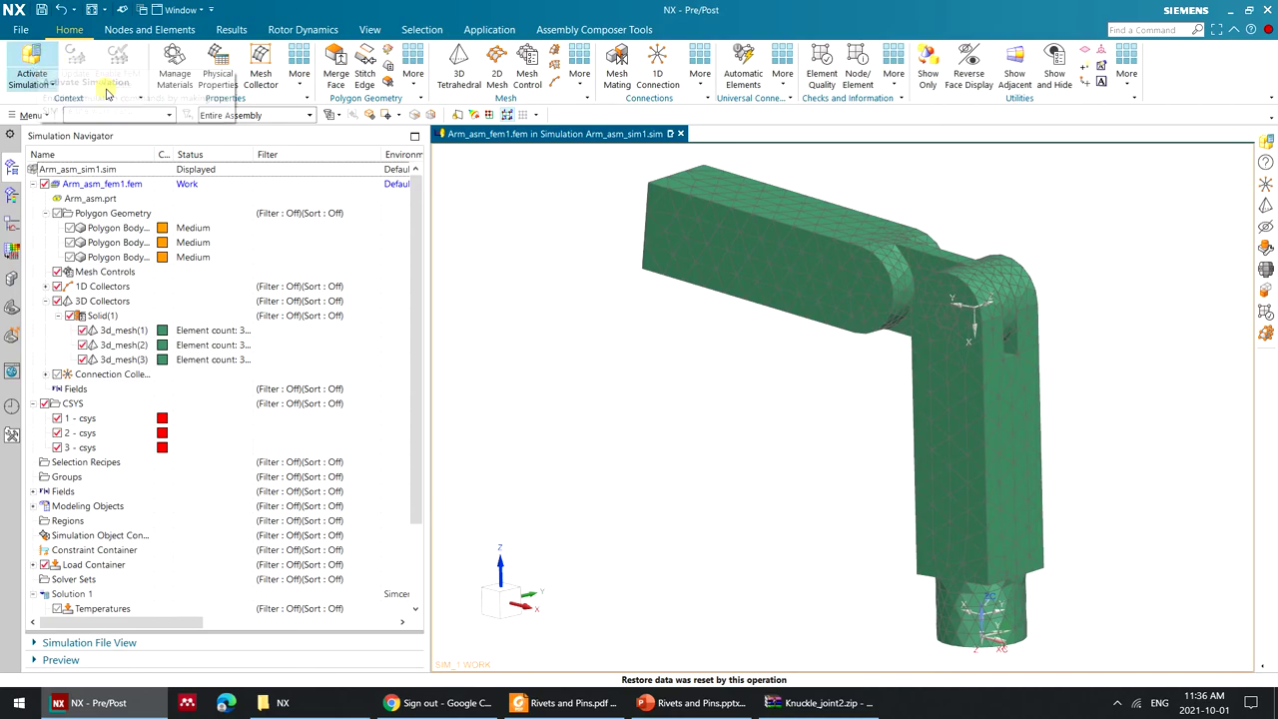
click(31, 71)
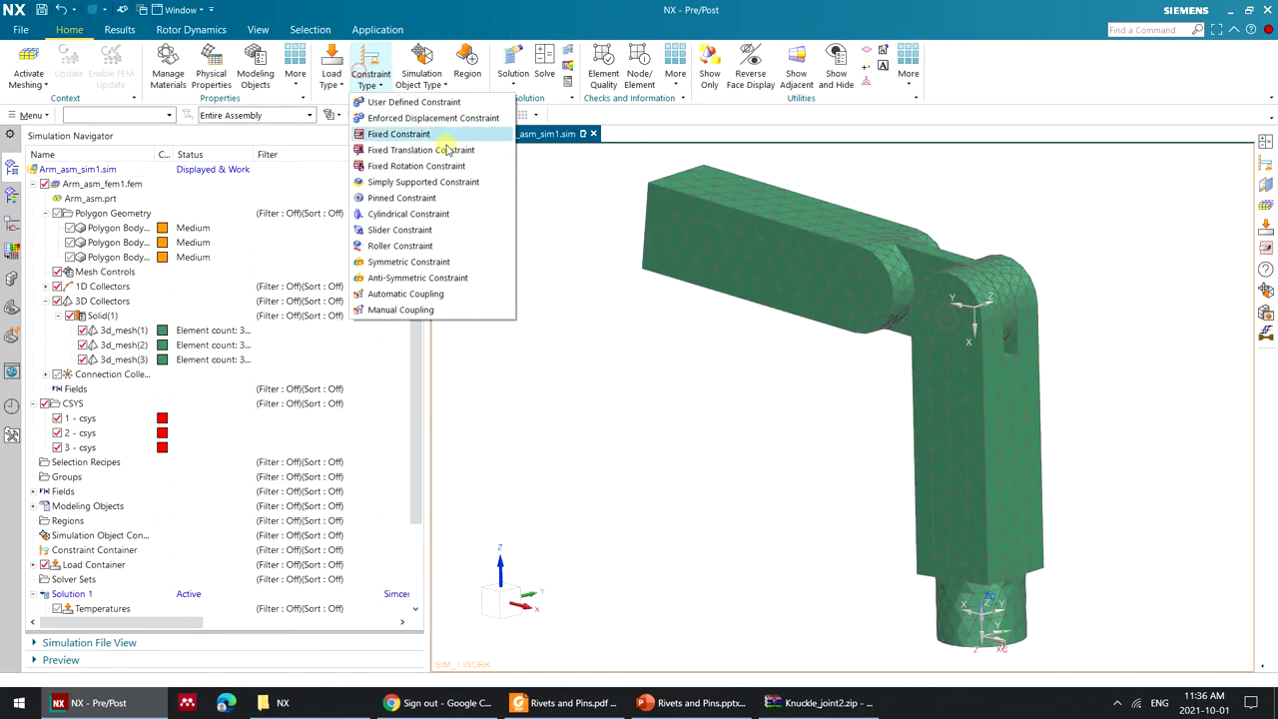
click(409, 132)
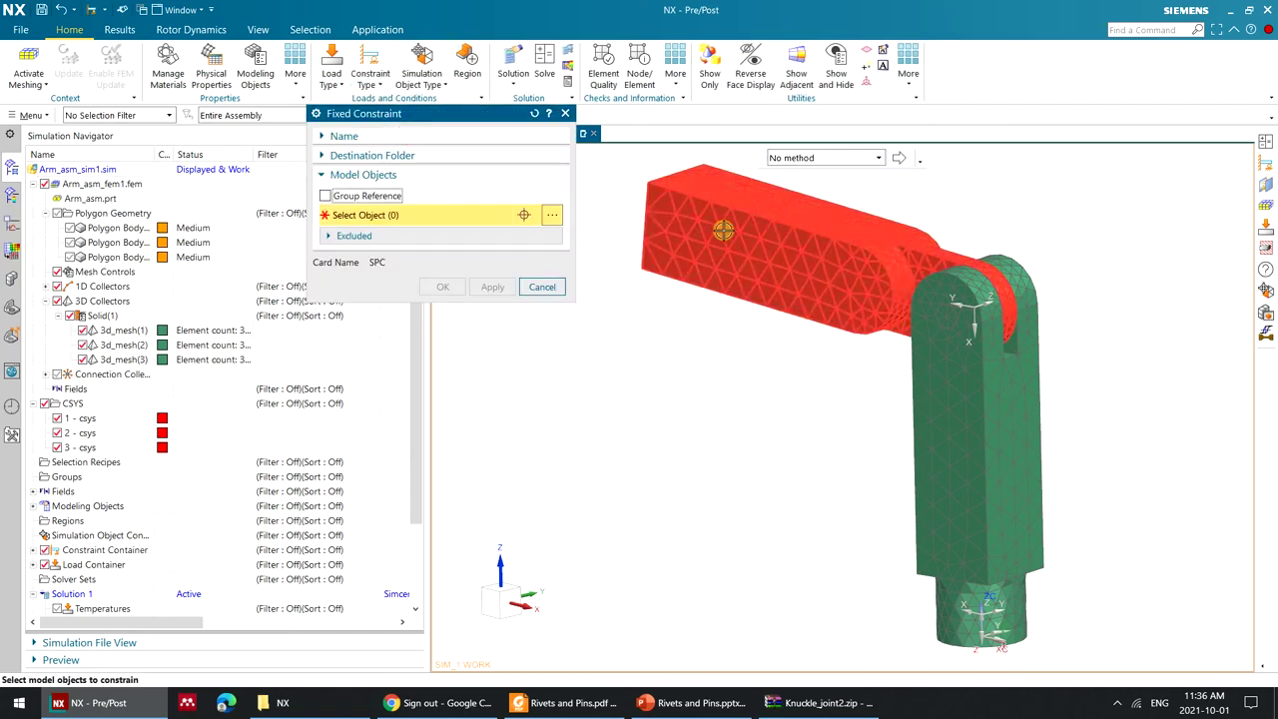
mouse_move(744, 268)
middle_down()
mouse_move(749, 240)
mouse_move(765, 261)
middle_up()
click(697, 228)
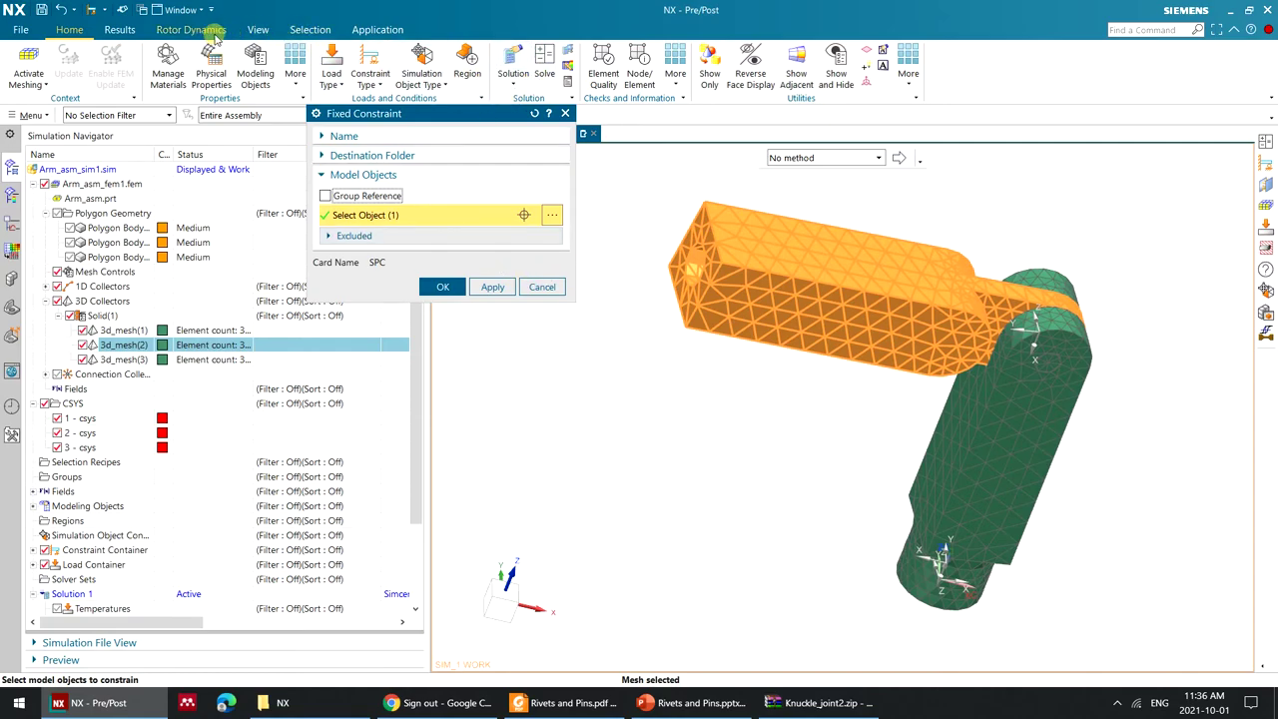
click(312, 30)
click(367, 64)
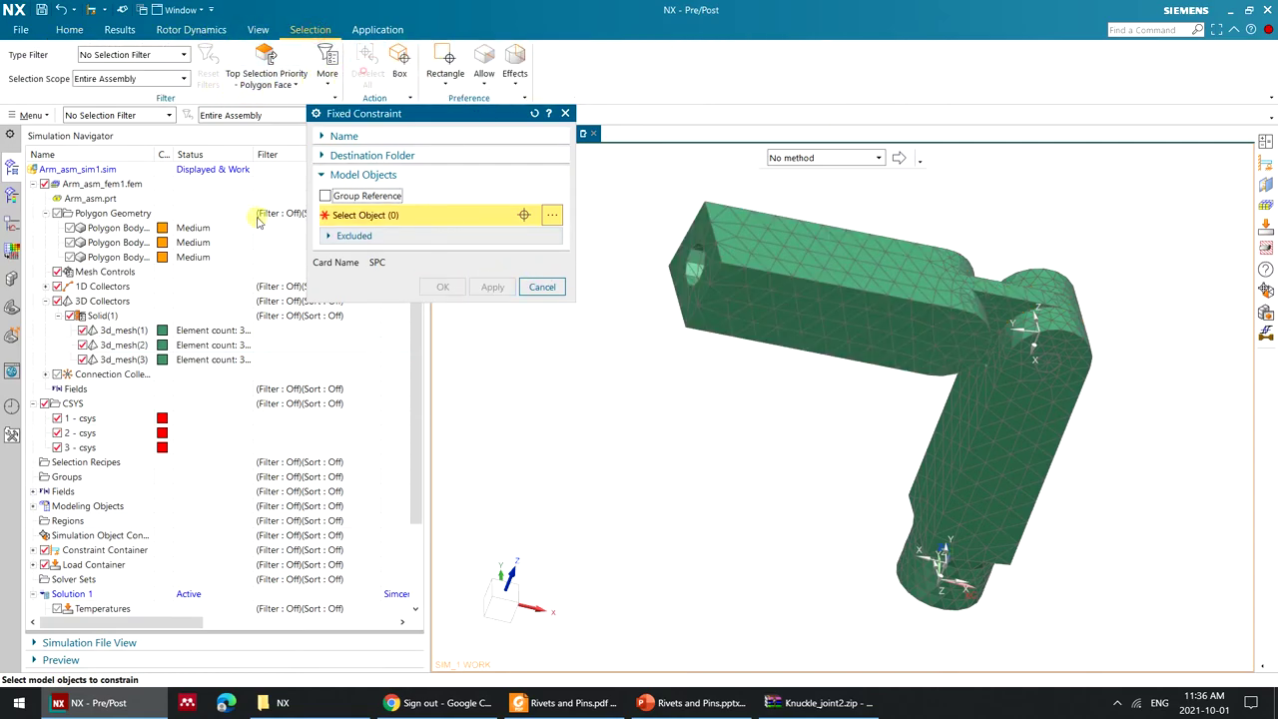
Show the three polygon bodies and hide the 3D collectors so that geometry faces can be selected.
click(72, 242)
click(69, 228)
click(70, 256)
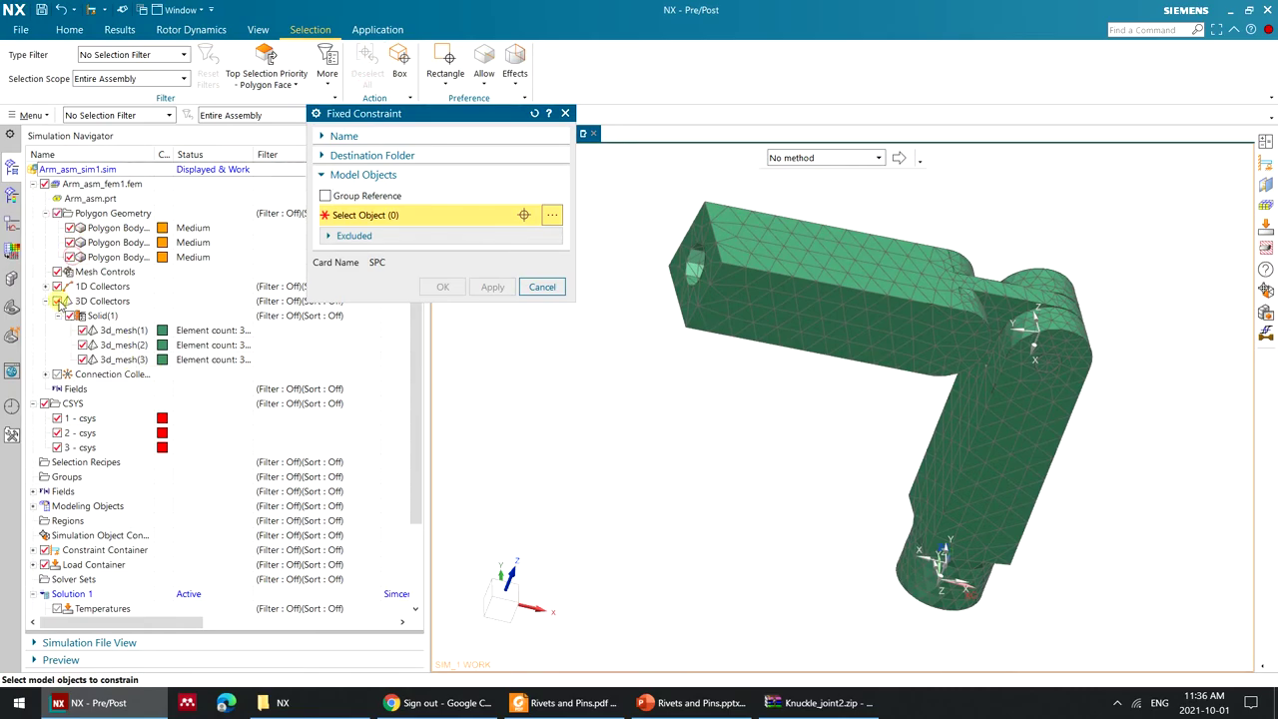
click(58, 301)
Apply the fixed constraint to the upper arm's flat end face with the hole and the lower arm's circular end face.
click(701, 224)
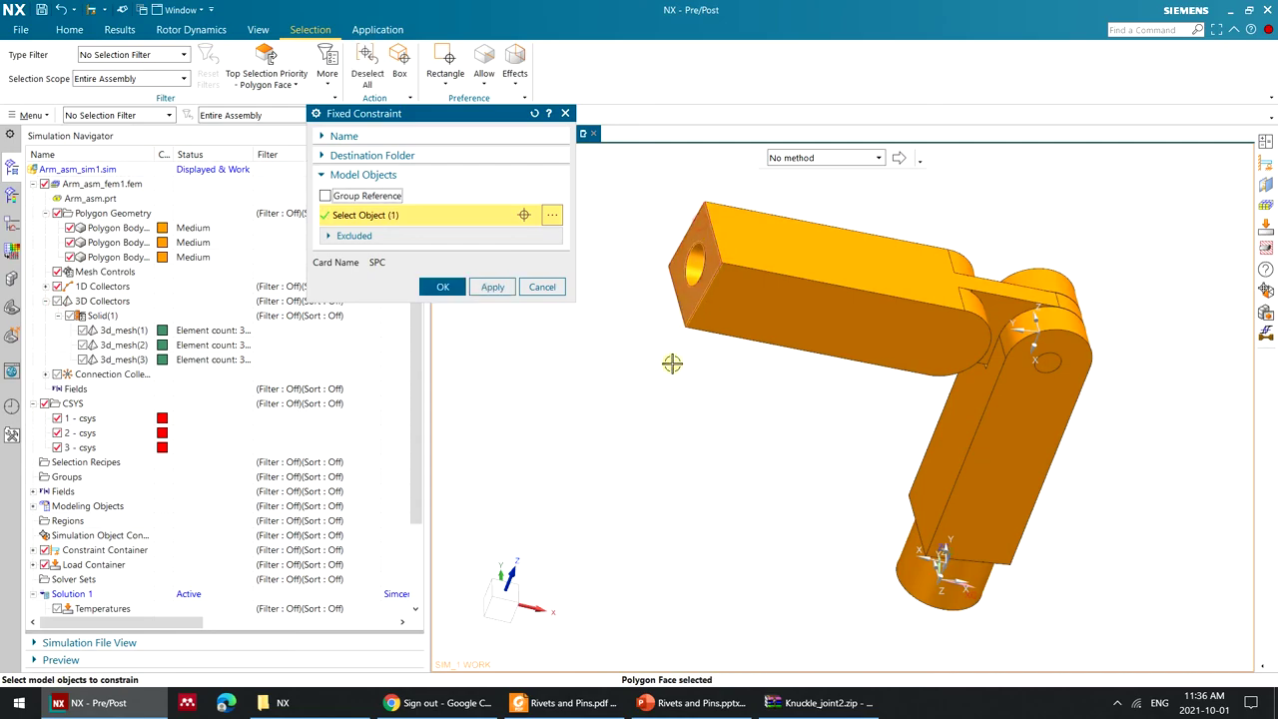
middle_drag(672, 364, 726, 338)
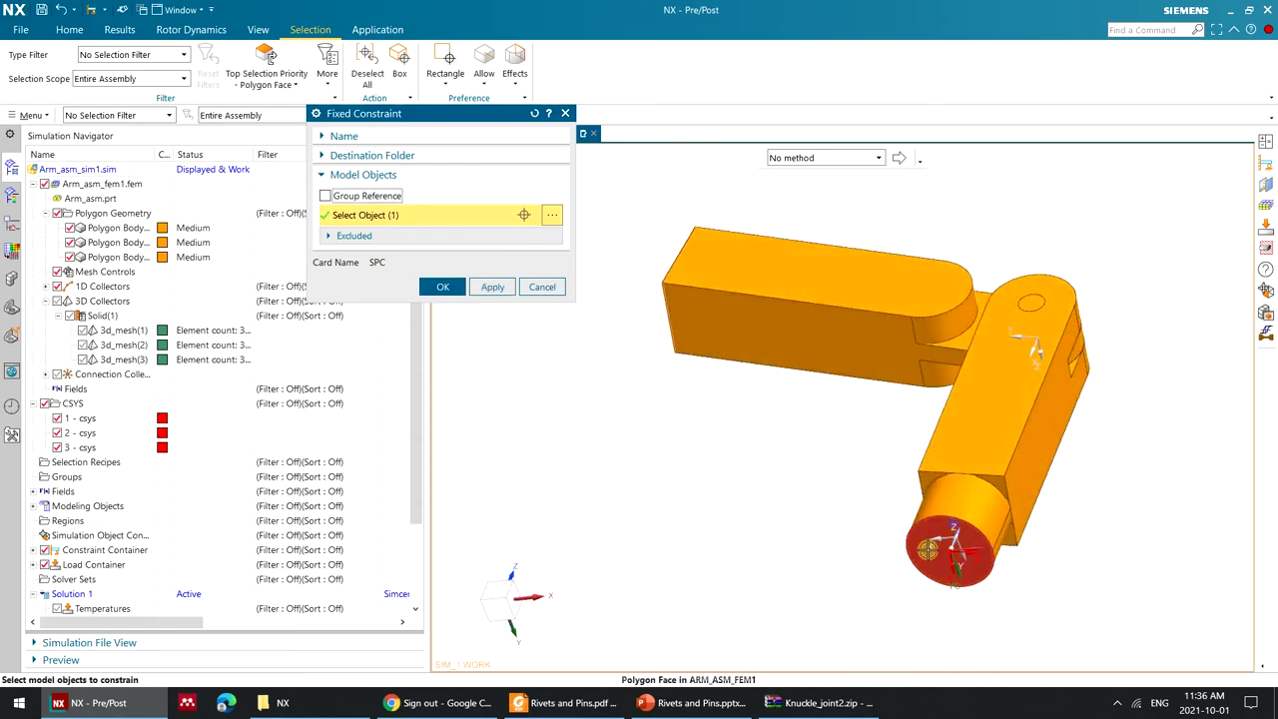
middle_drag(750, 409, 752, 477)
click(443, 289)
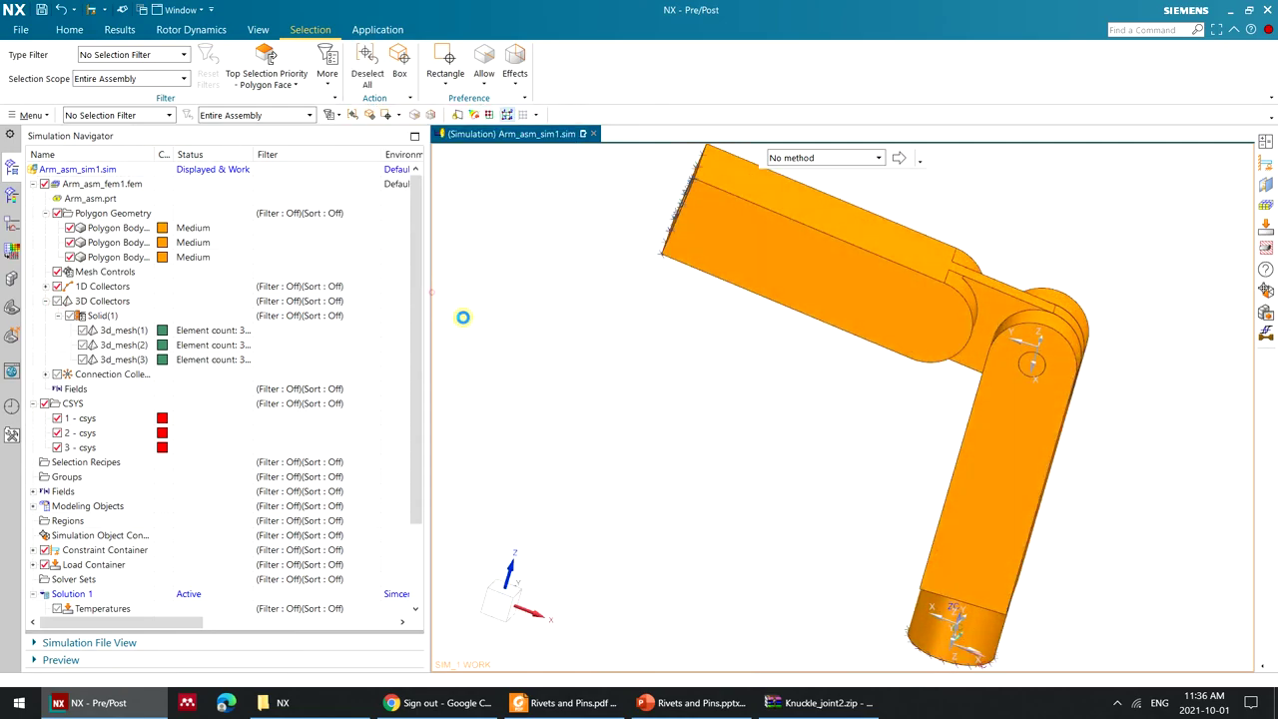
middle_drag(462, 318, 837, 448)
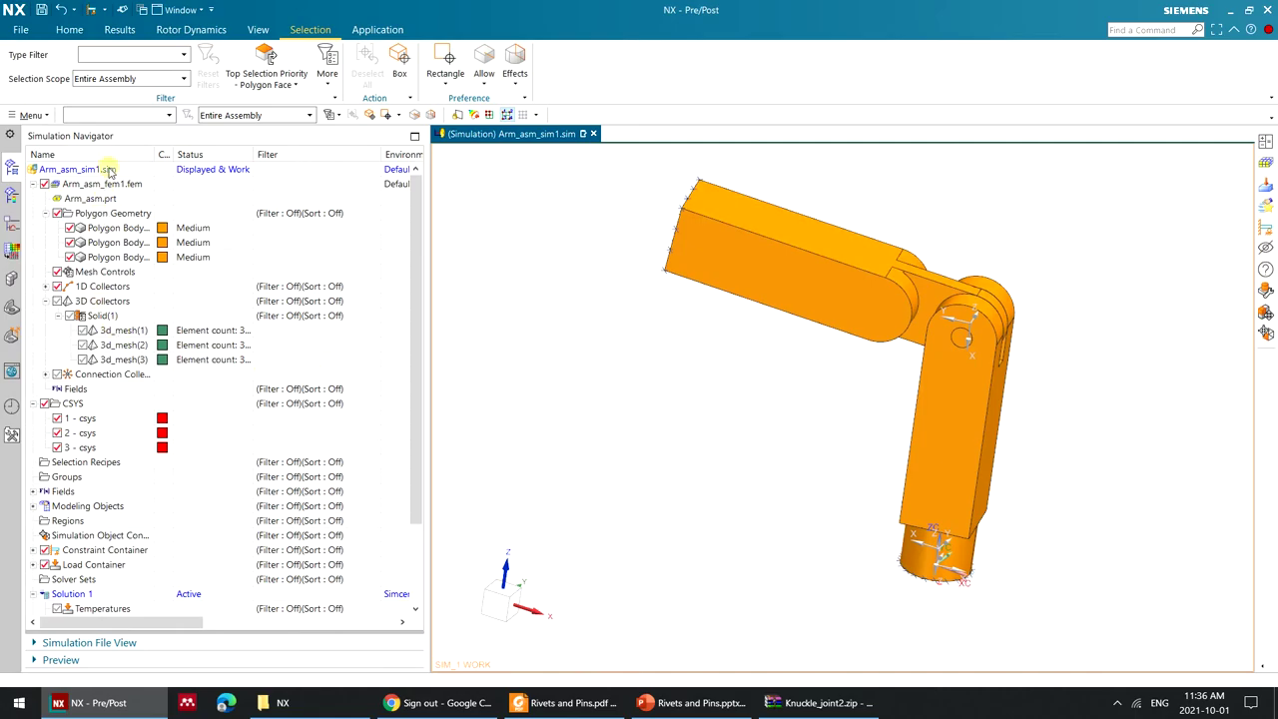
Start a surface-to-surface contact with automatic pairing and search for face pairs across all three polygon bodies.
click(71, 31)
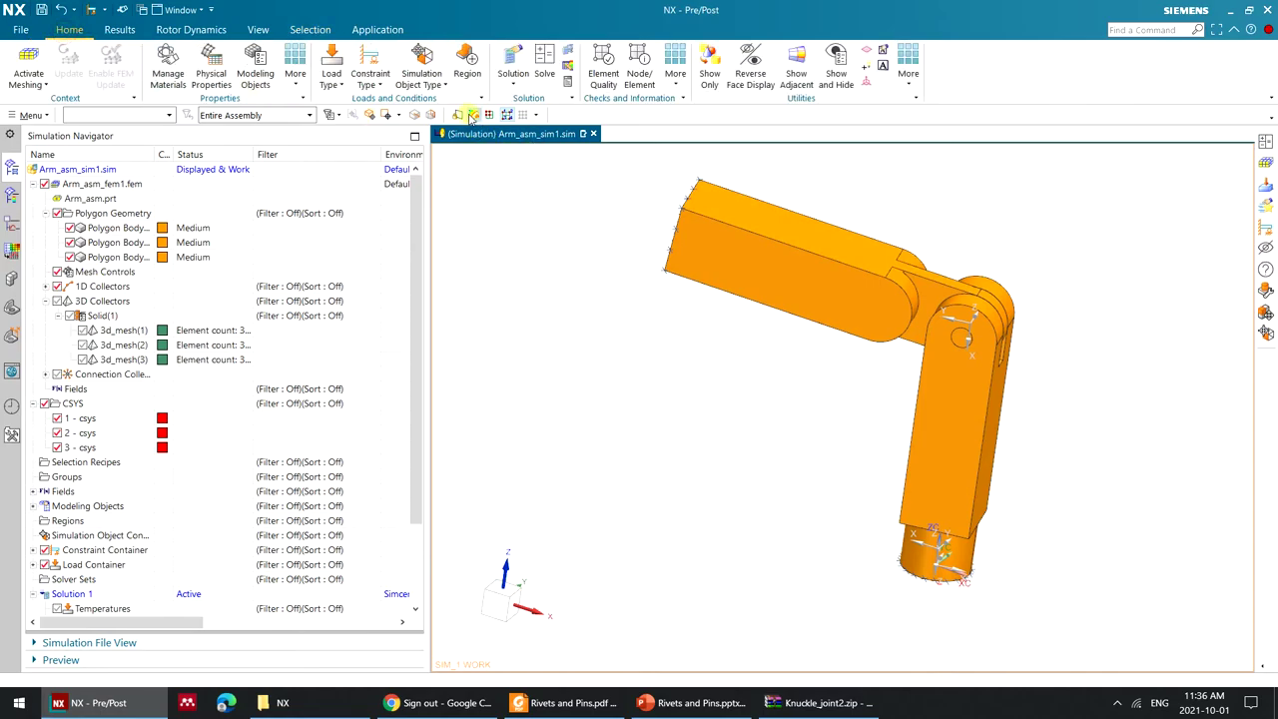
click(444, 84)
click(463, 102)
click(708, 231)
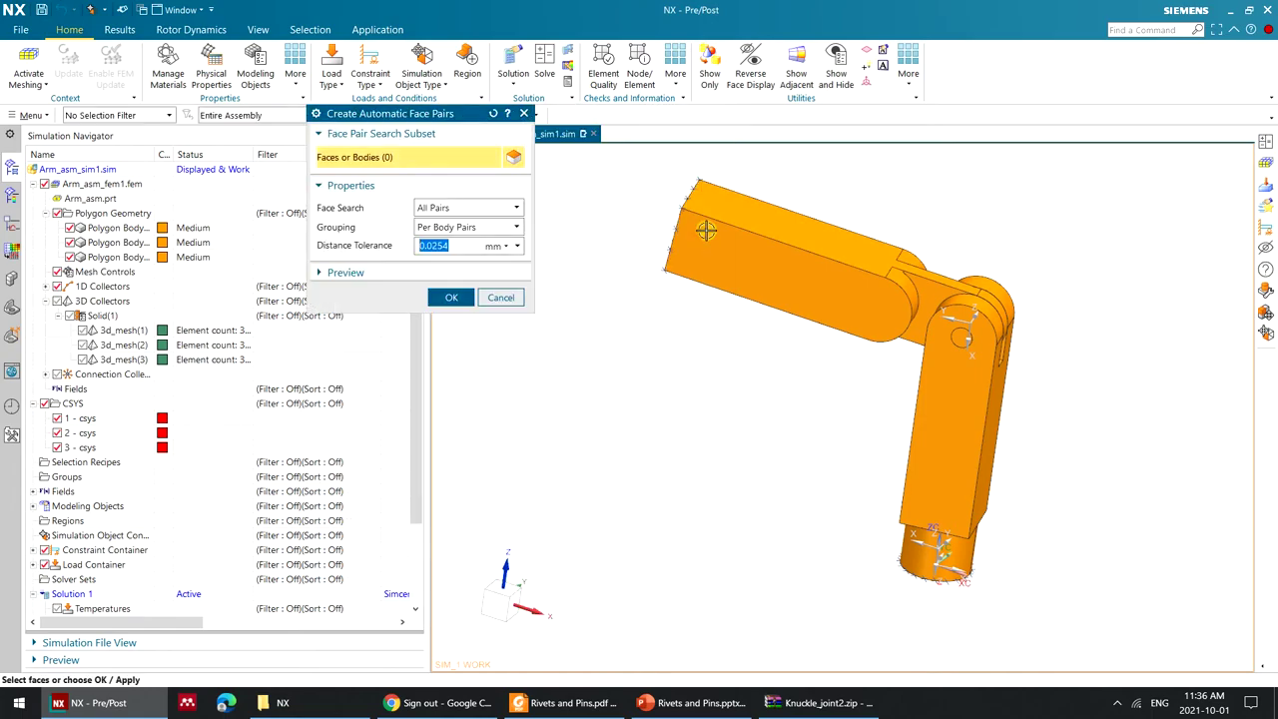
key(ctrl+a)
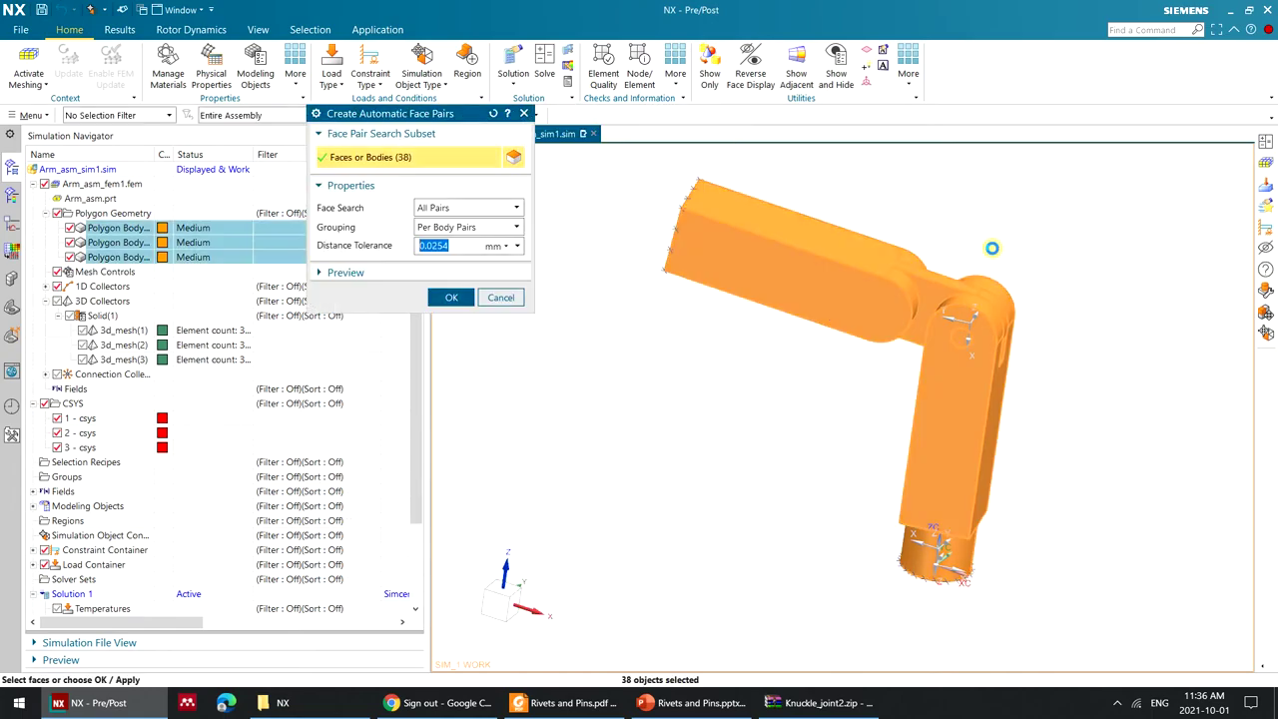
click(454, 297)
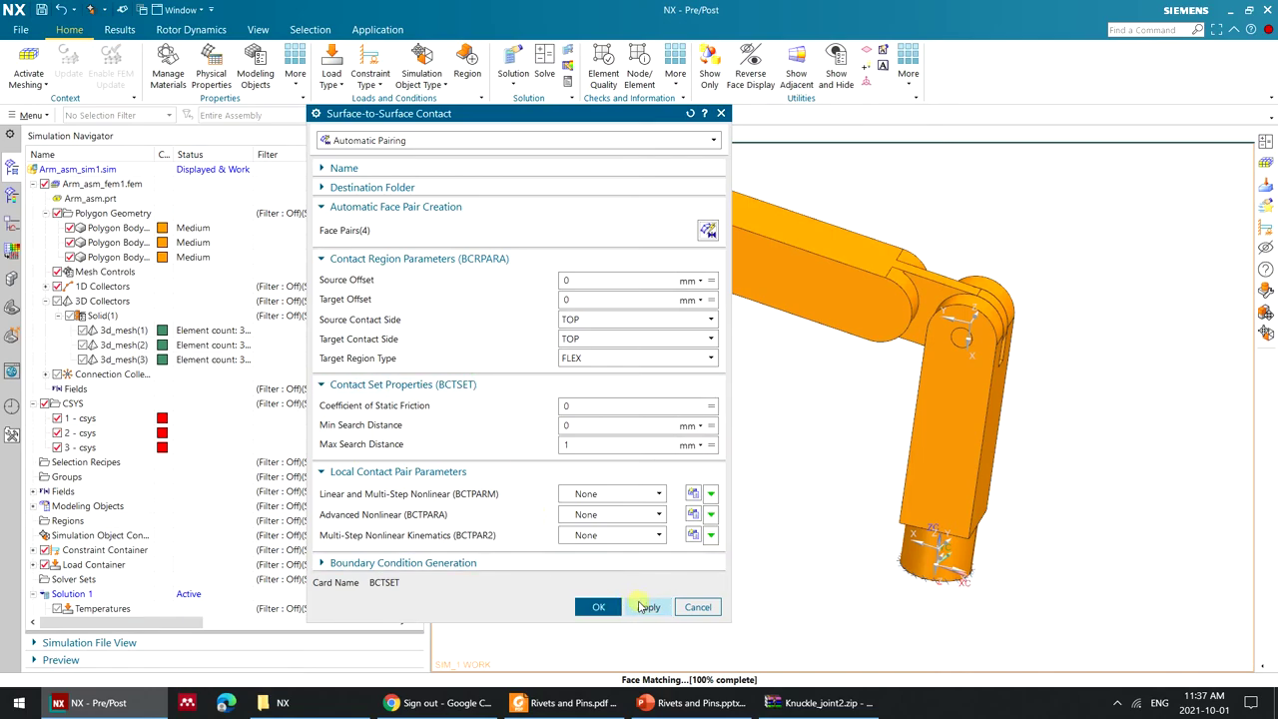
Repeat the automatic face pair search on all bodies and create the contact with a static friction coefficient of 0.2.
click(708, 232)
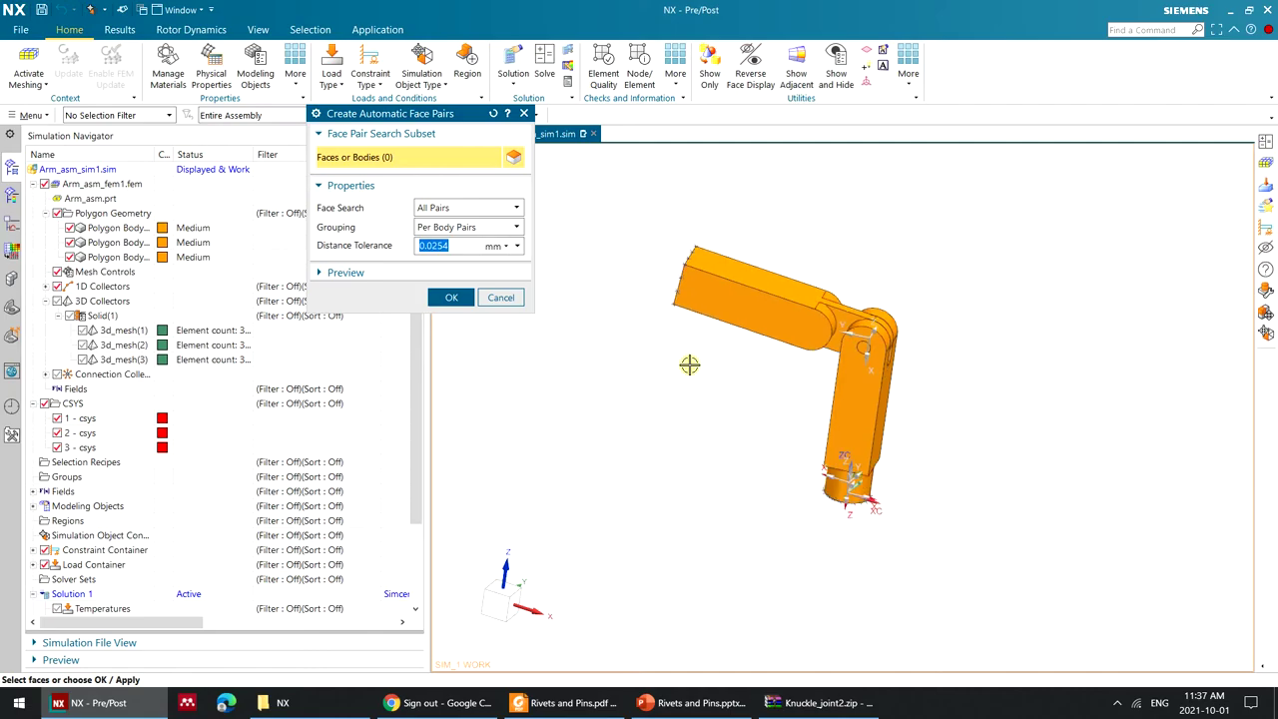
drag(962, 219, 604, 548)
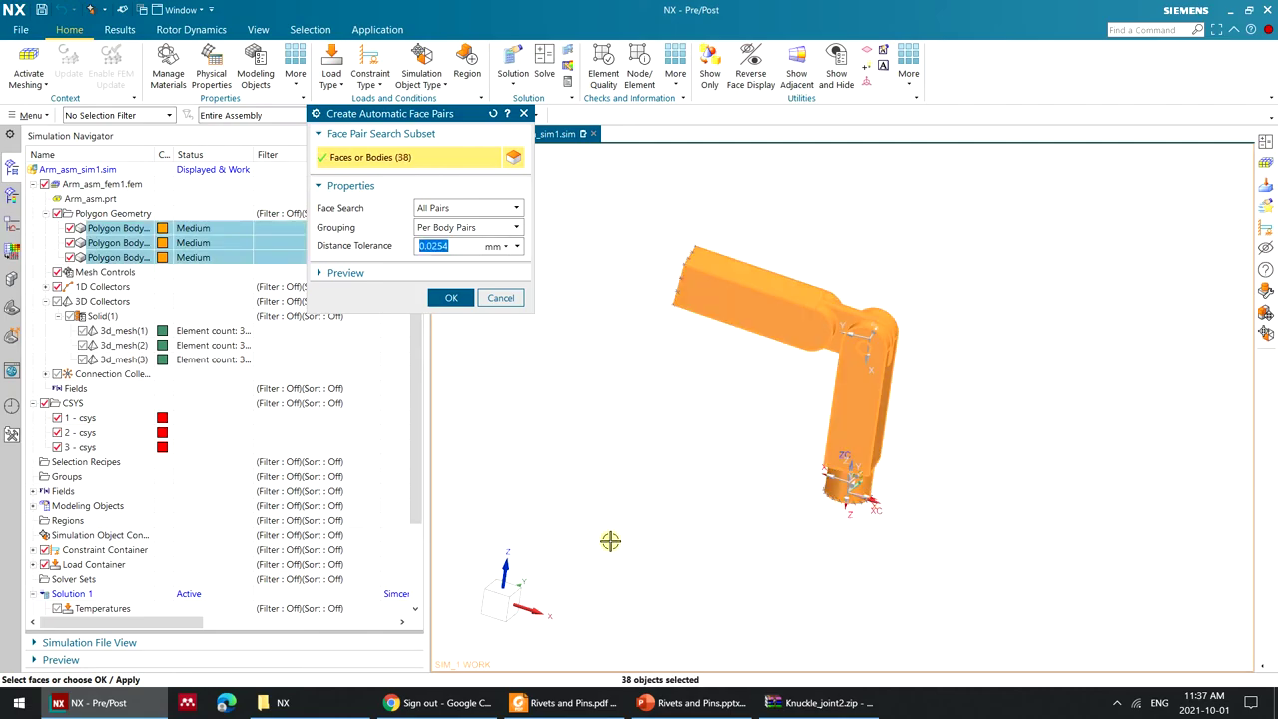
drag(1052, 187, 580, 552)
drag(975, 187, 682, 512)
click(440, 298)
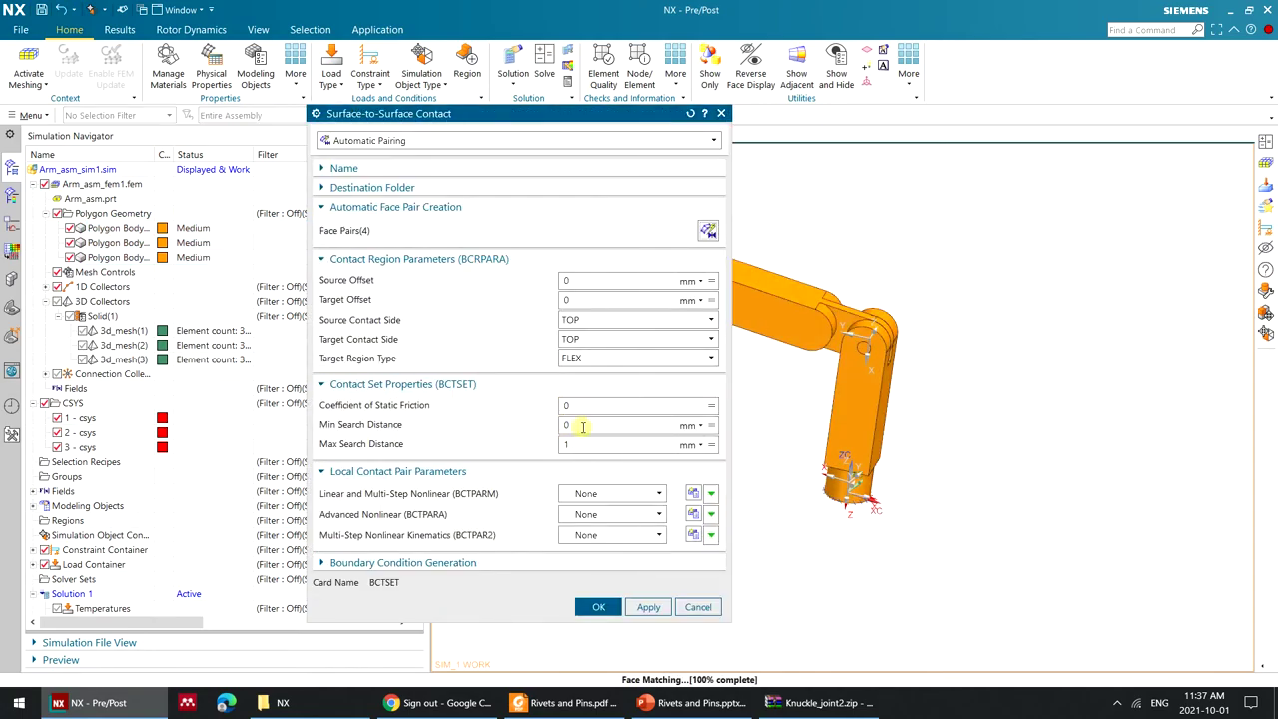
click(600, 410)
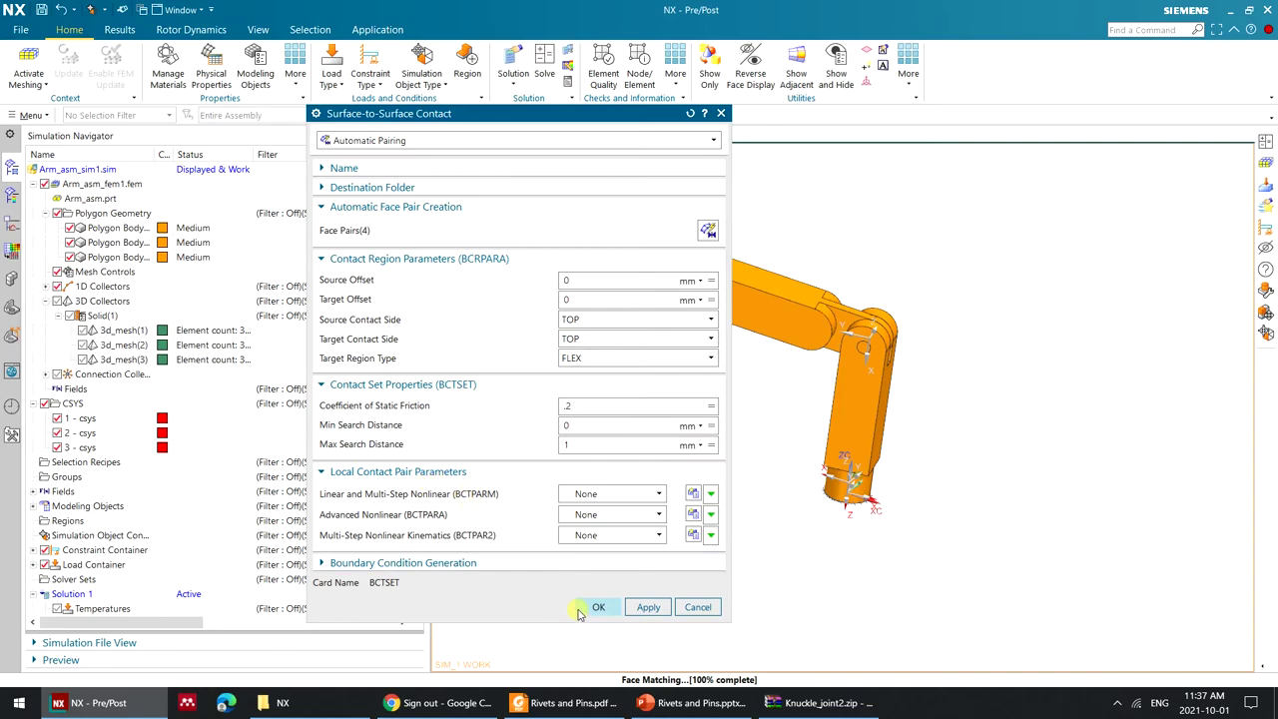
click(581, 611)
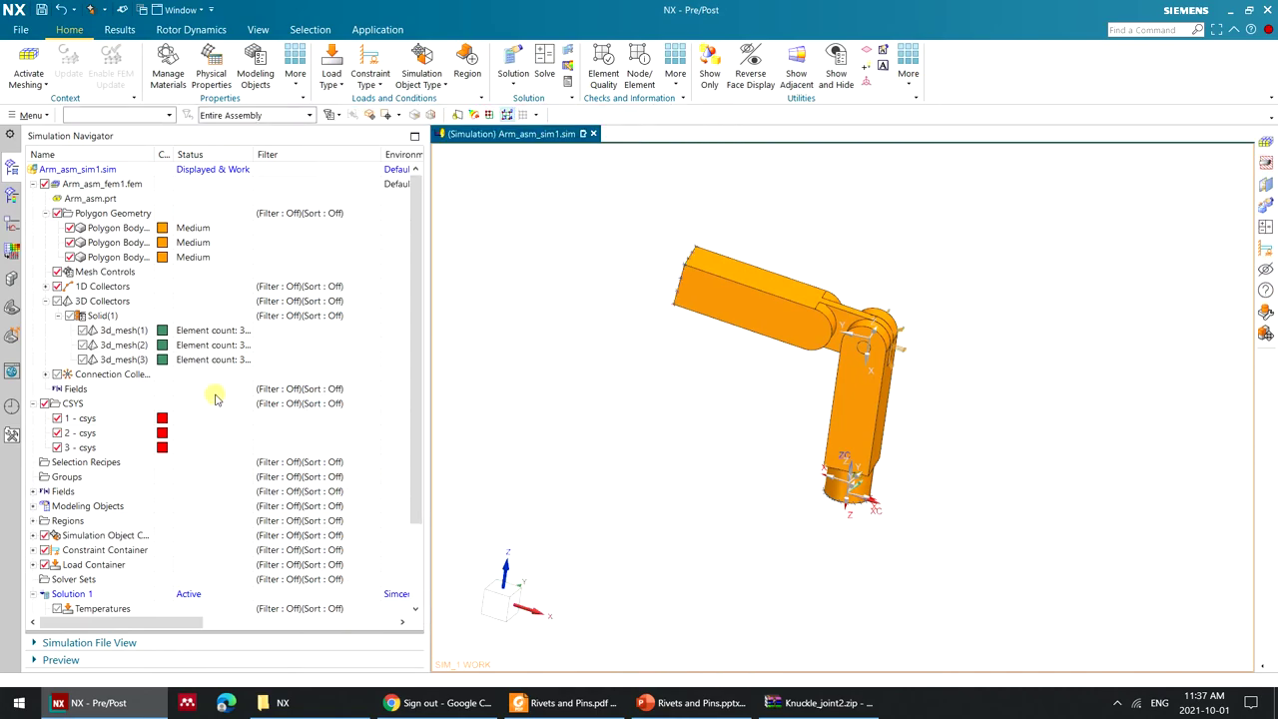
Submit Solution 1 for solving with the model setup check enabled.
scroll(220, 402, down, 3)
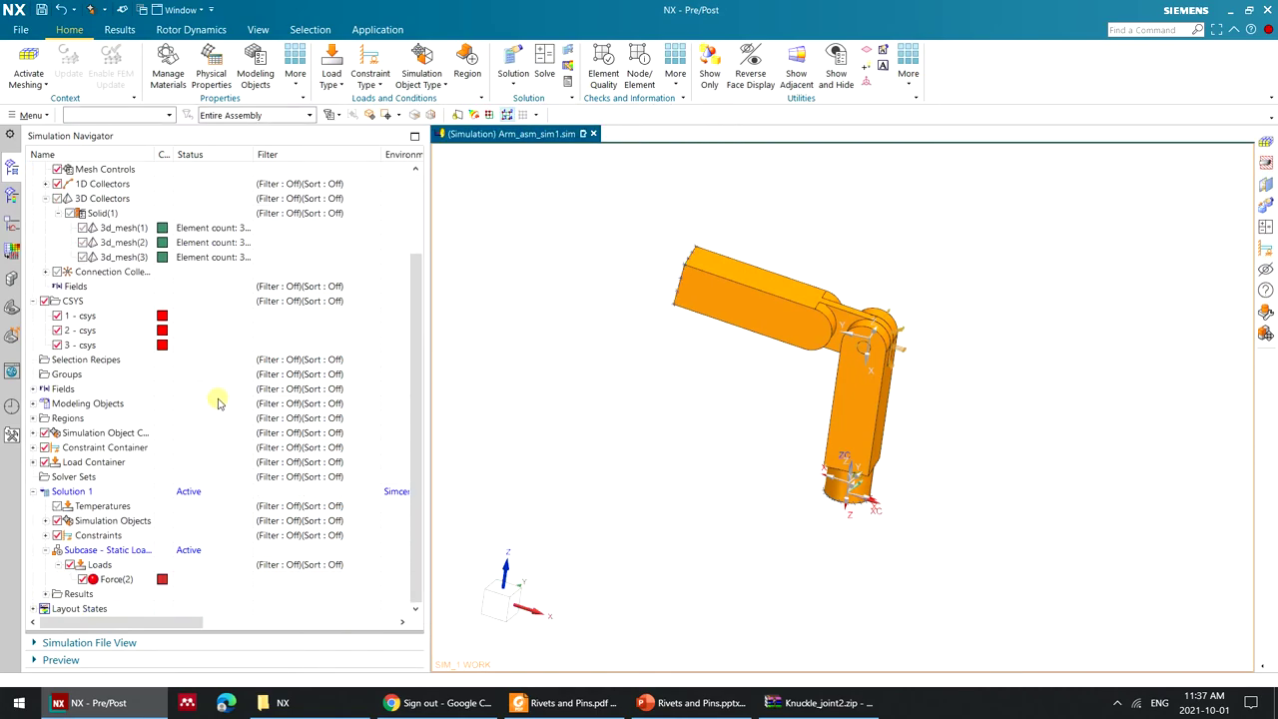
click(545, 70)
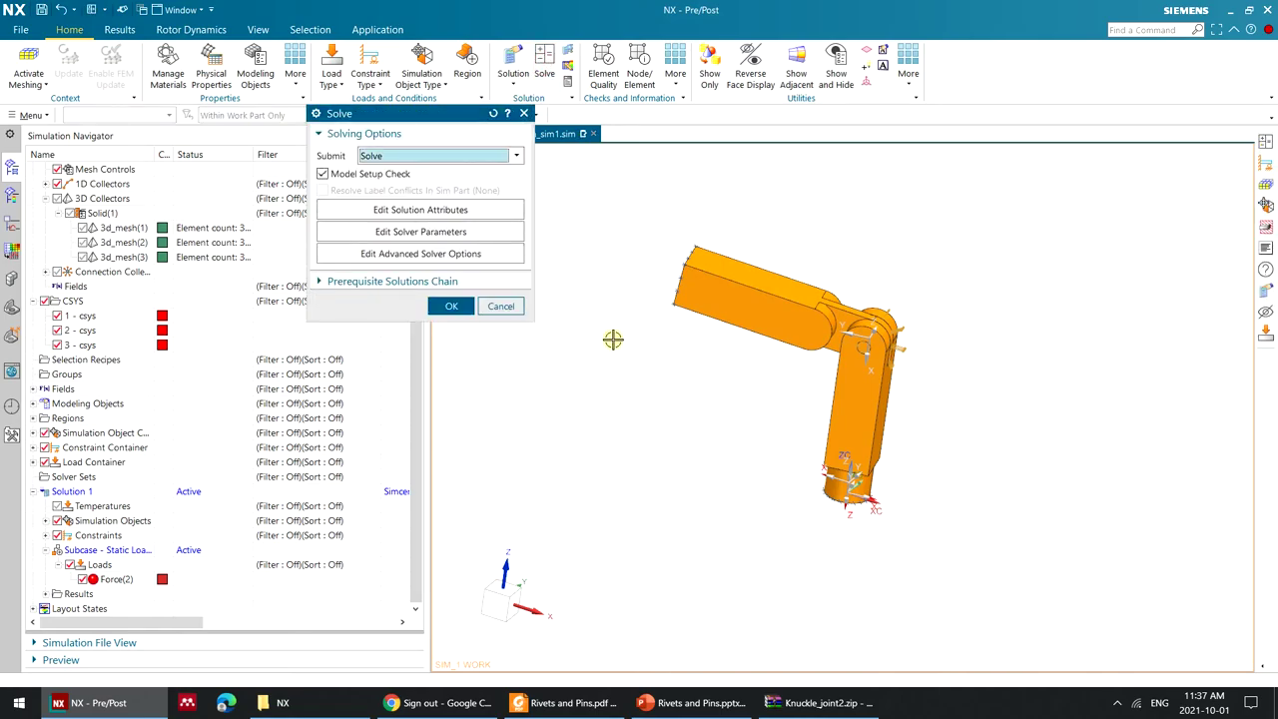
click(452, 305)
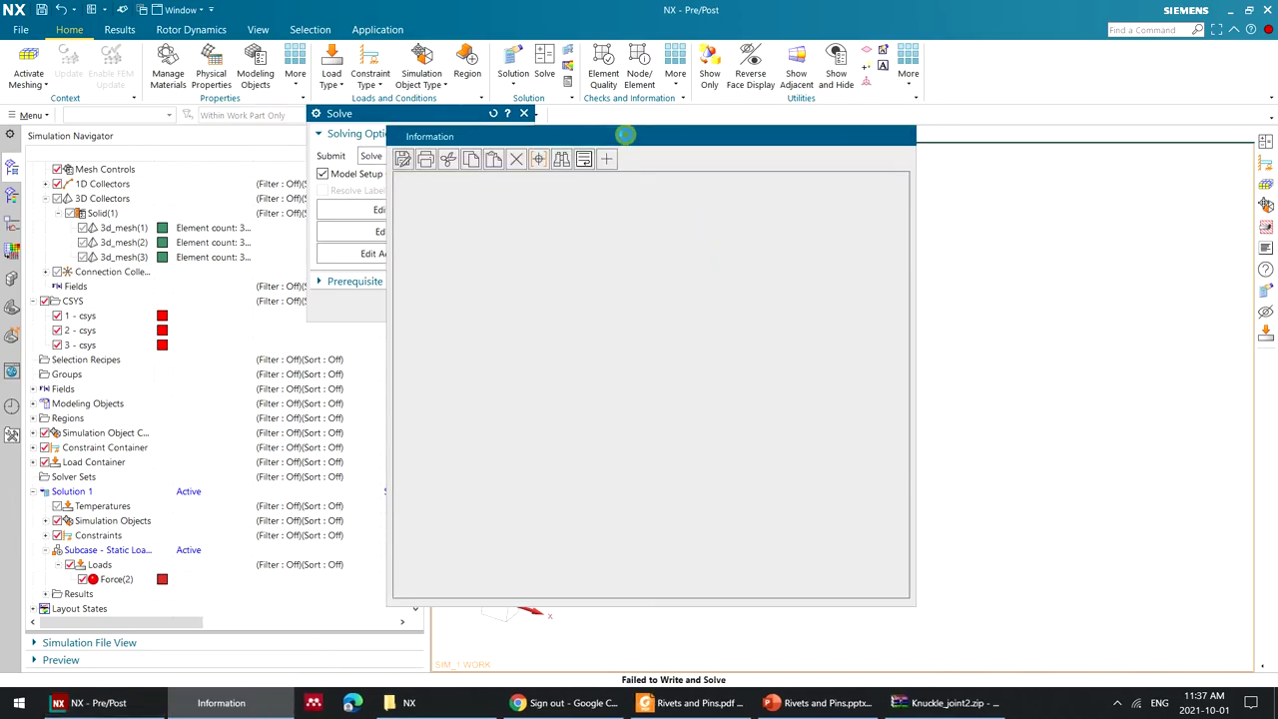
Examine the mesh and material error summaries in the model setup check report.
click(651, 393)
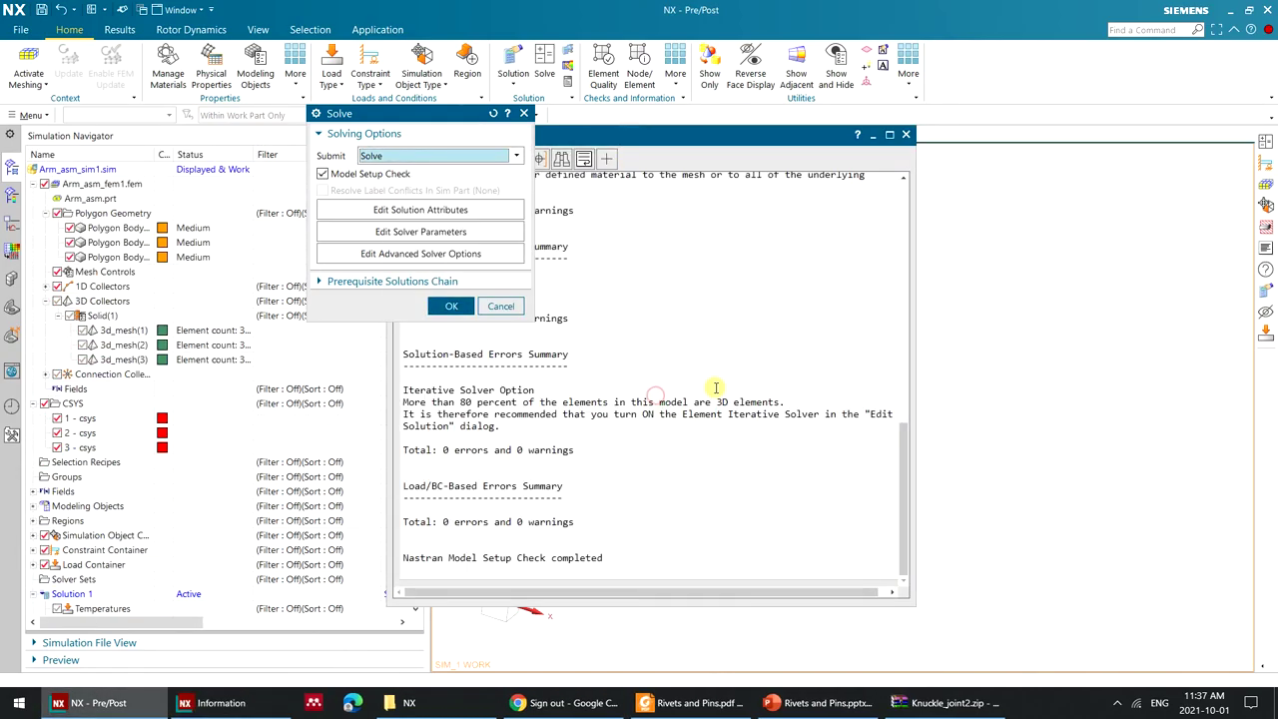
drag(701, 144, 994, 130)
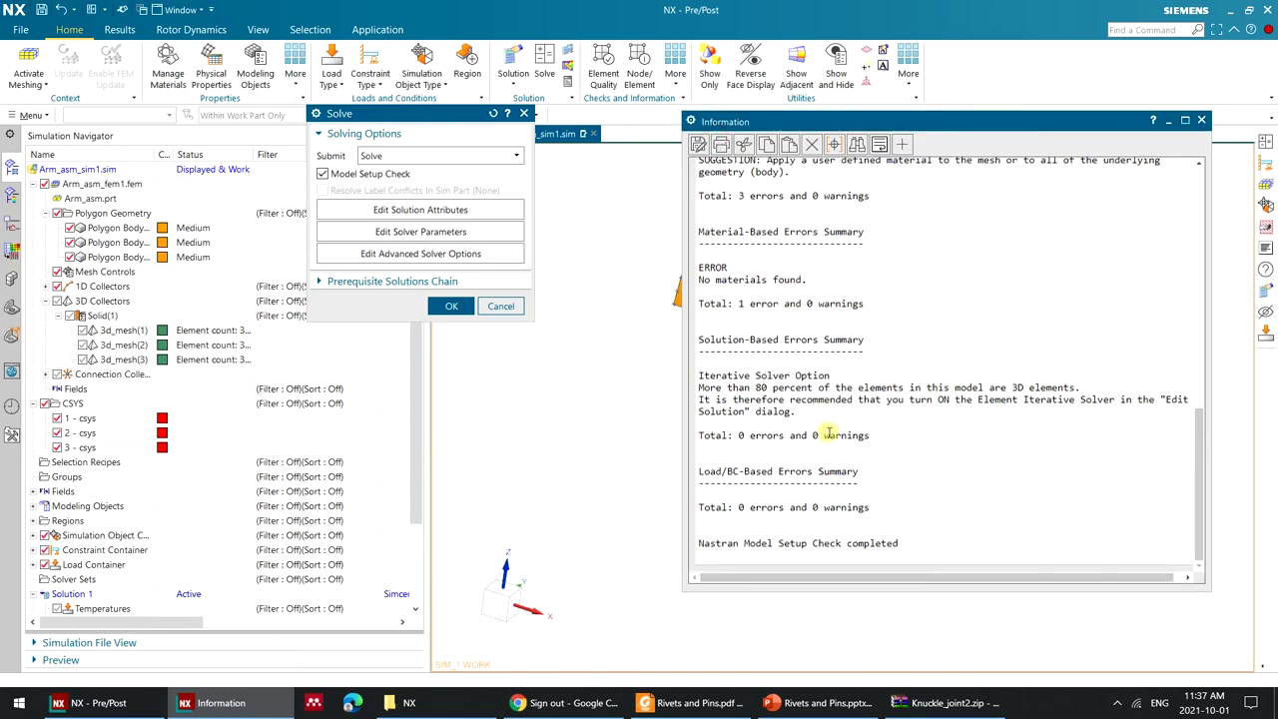
scroll(835, 387, up, 4)
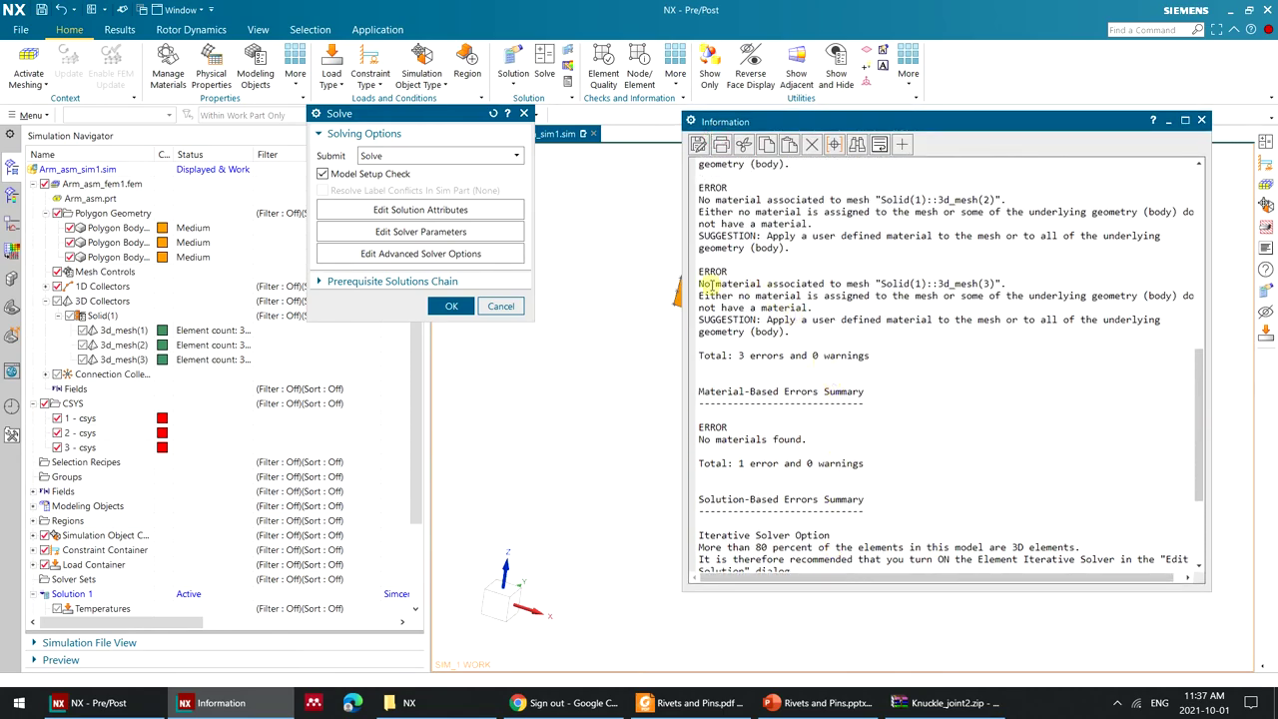
drag(699, 284, 911, 283)
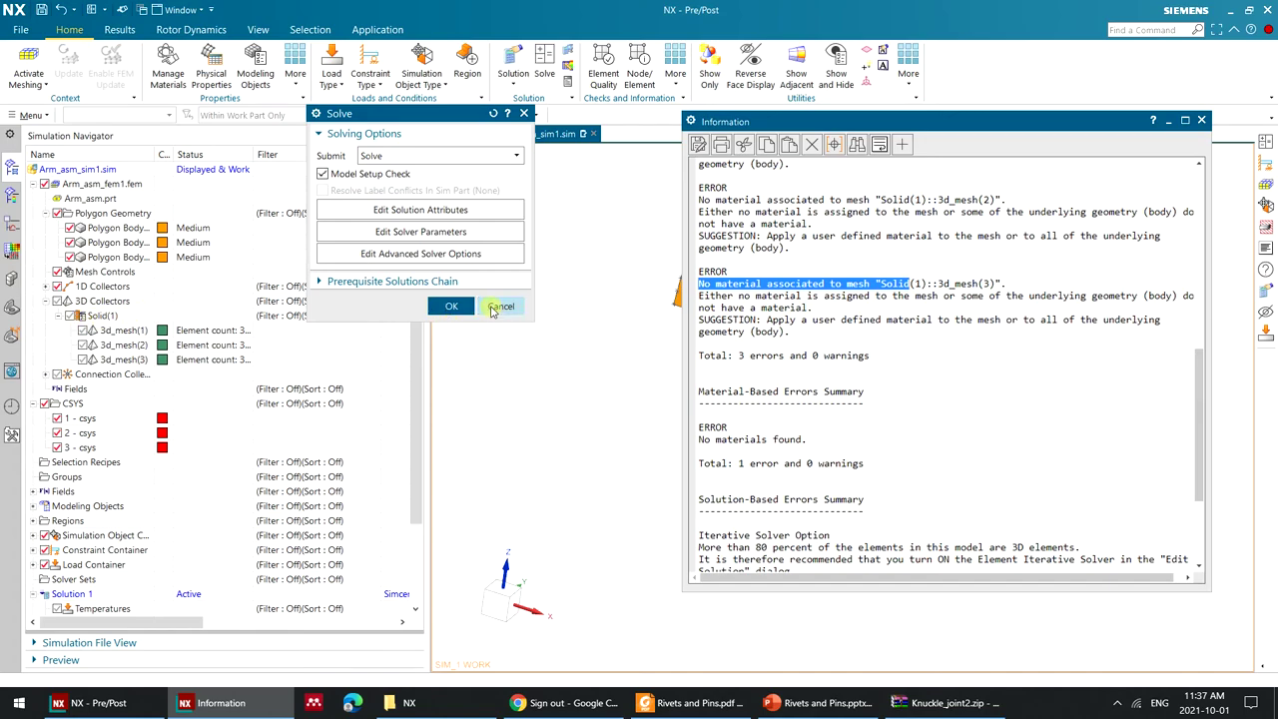
Cancel the pending solve and activate the Arm_asm_fem1.fem mesh for editing.
click(500, 307)
click(102, 315)
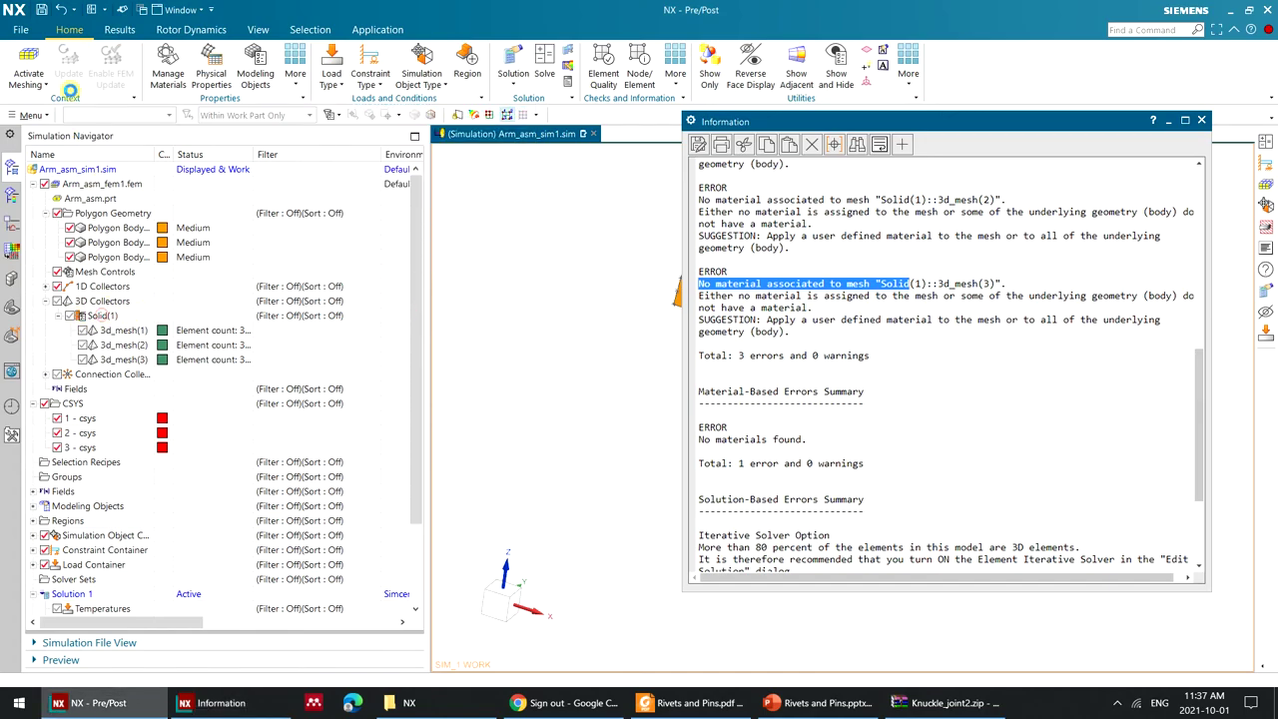
click(24, 62)
Assign the library material AISI_Steel_1005 to the PSOLID1 property of the Solid(1) mesh collector.
double_click(109, 315)
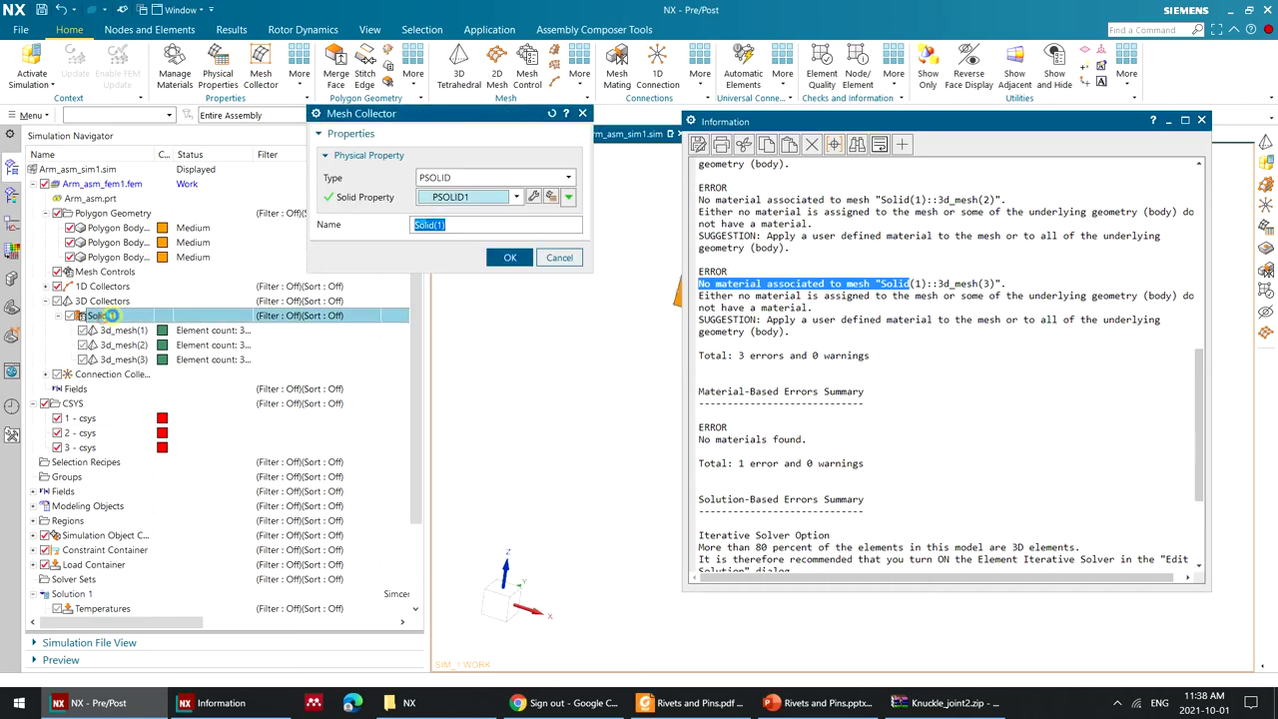
click(533, 196)
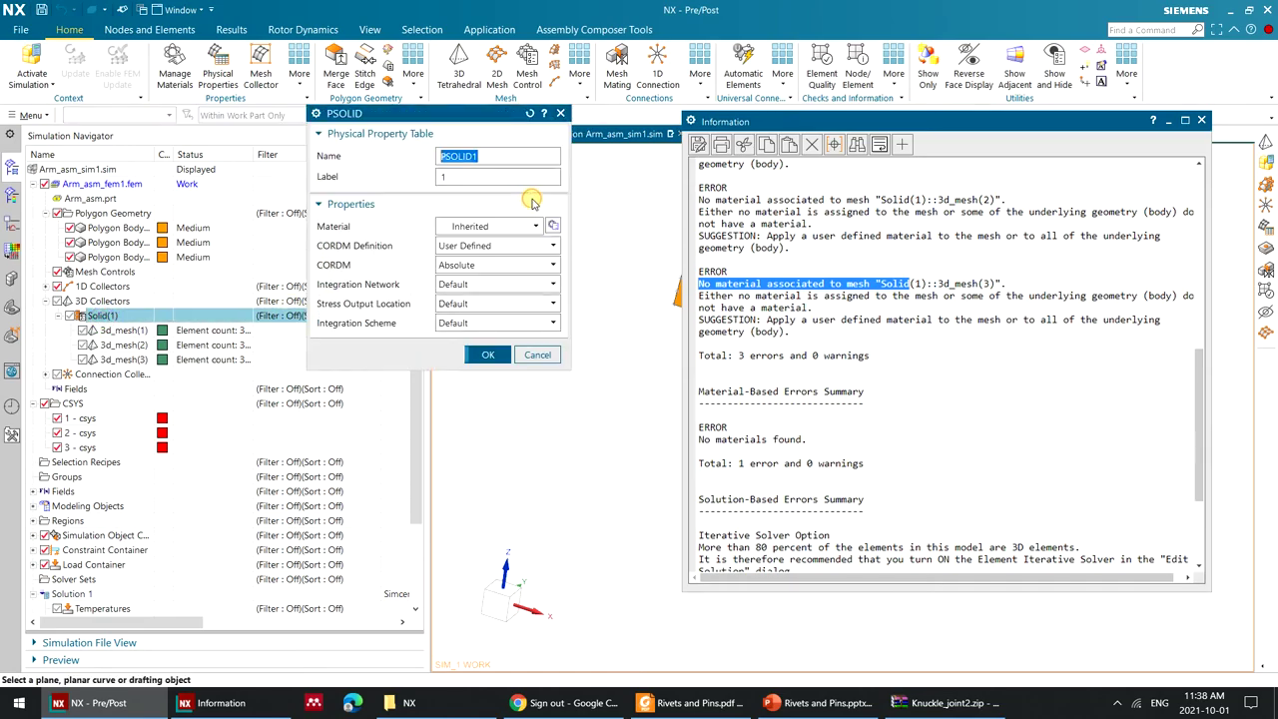
click(553, 225)
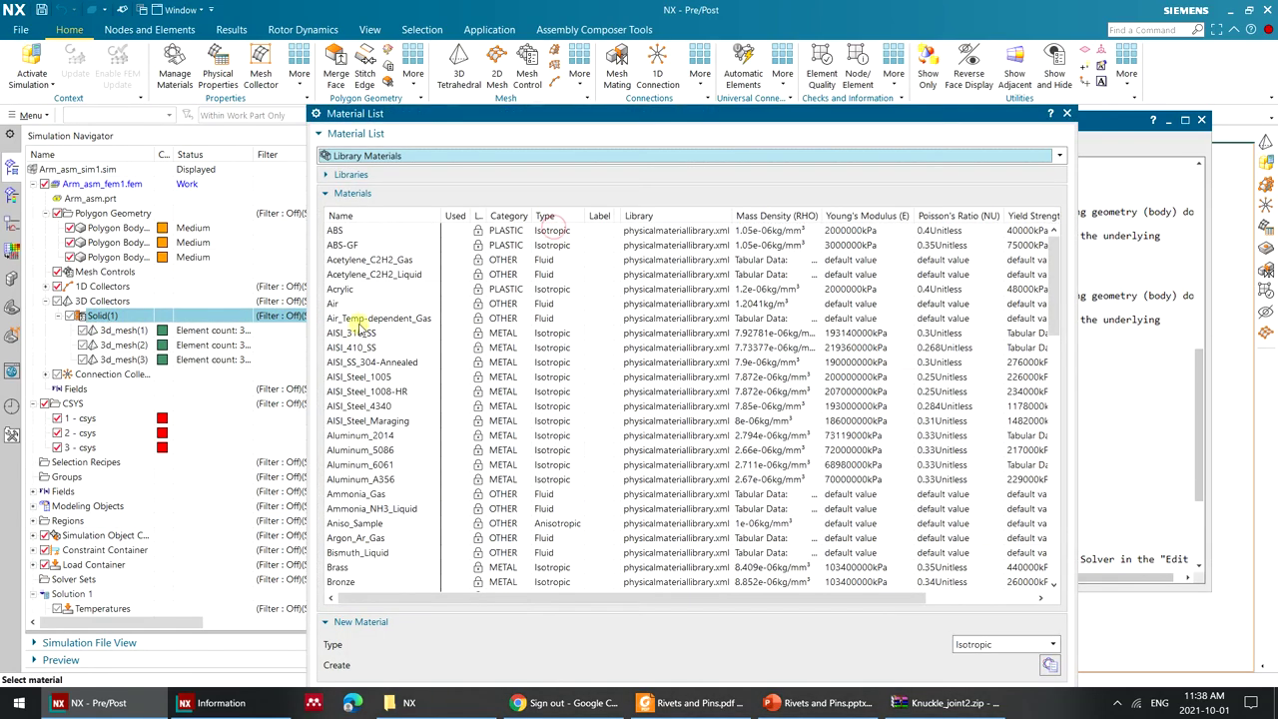
click(388, 379)
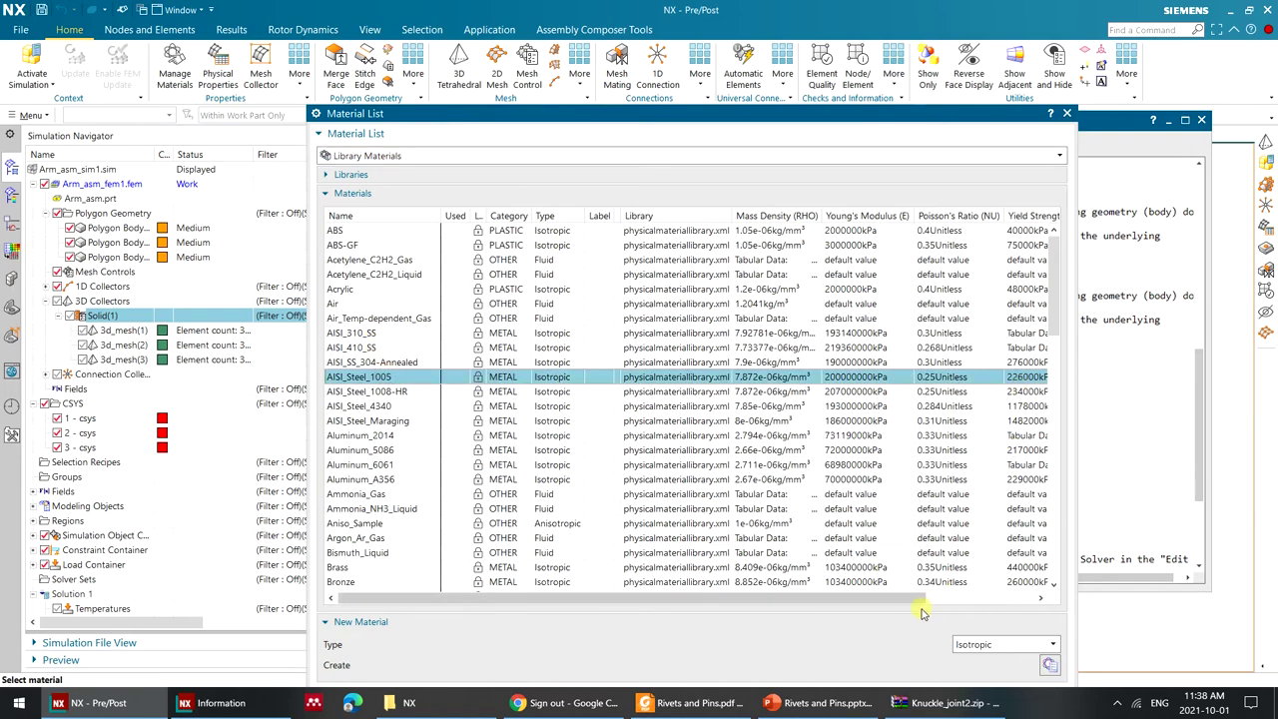
drag(921, 600, 1019, 597)
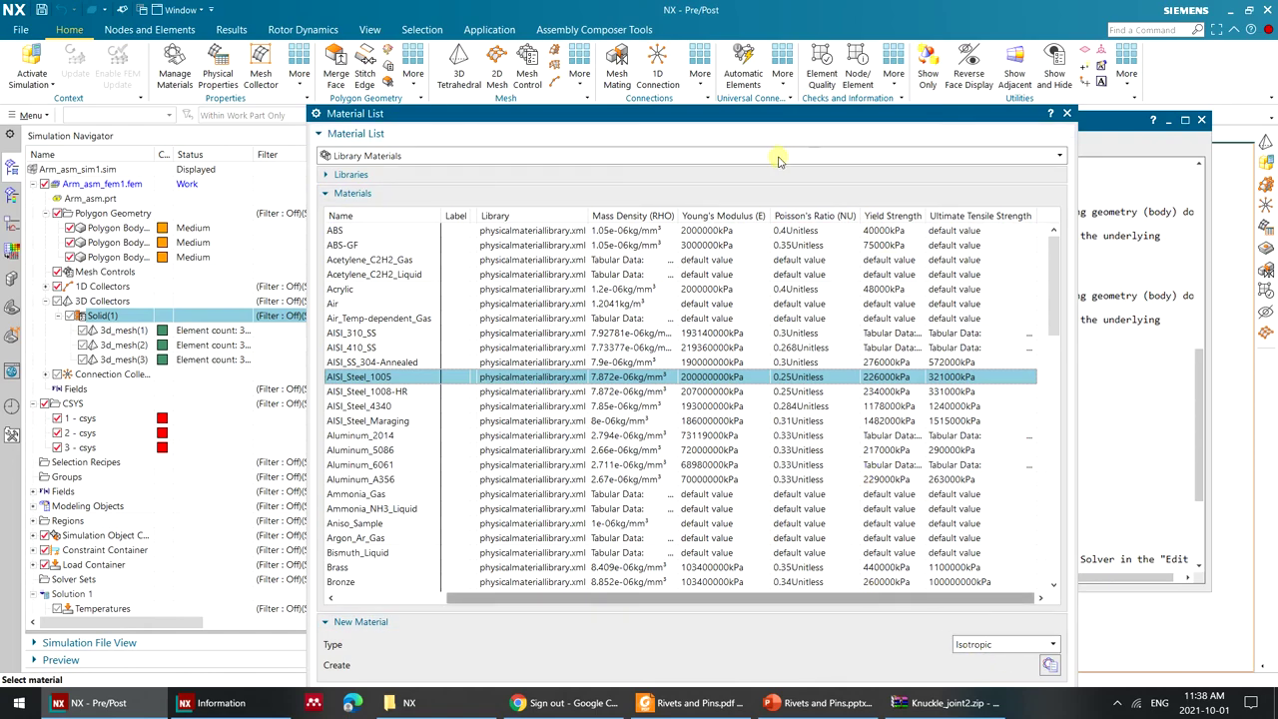
drag(705, 118, 647, 80)
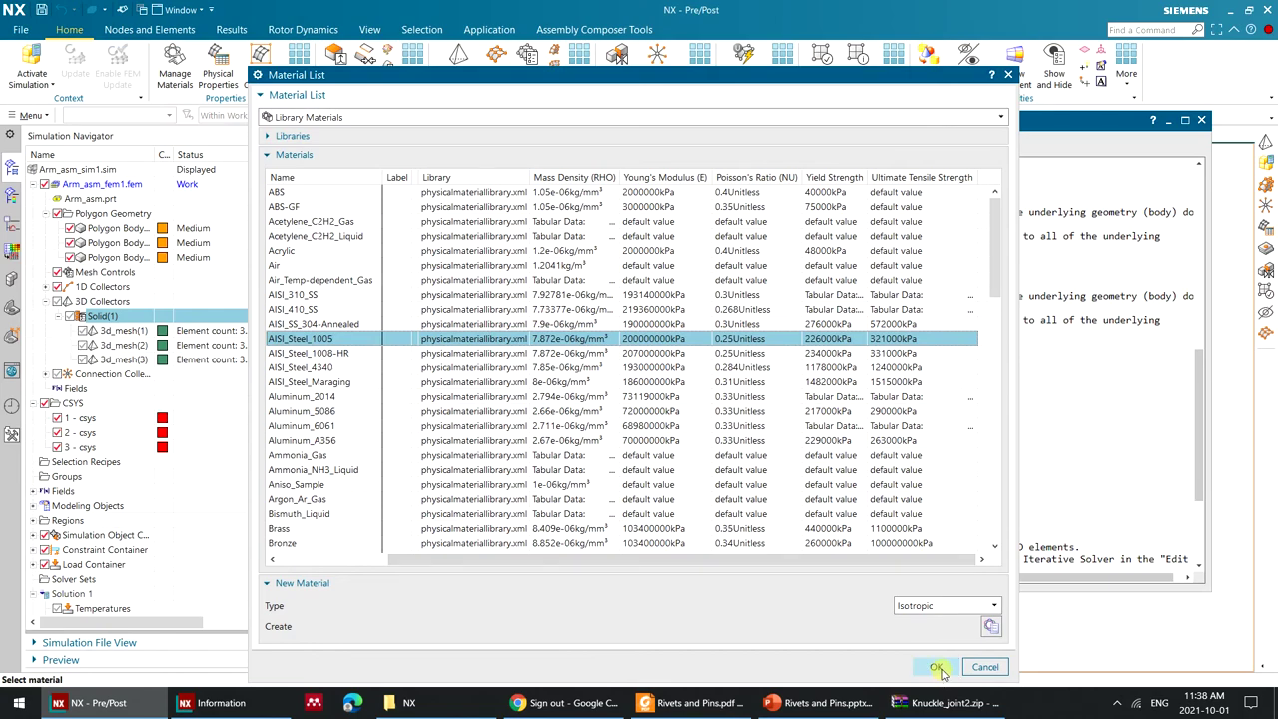
click(935, 669)
click(428, 339)
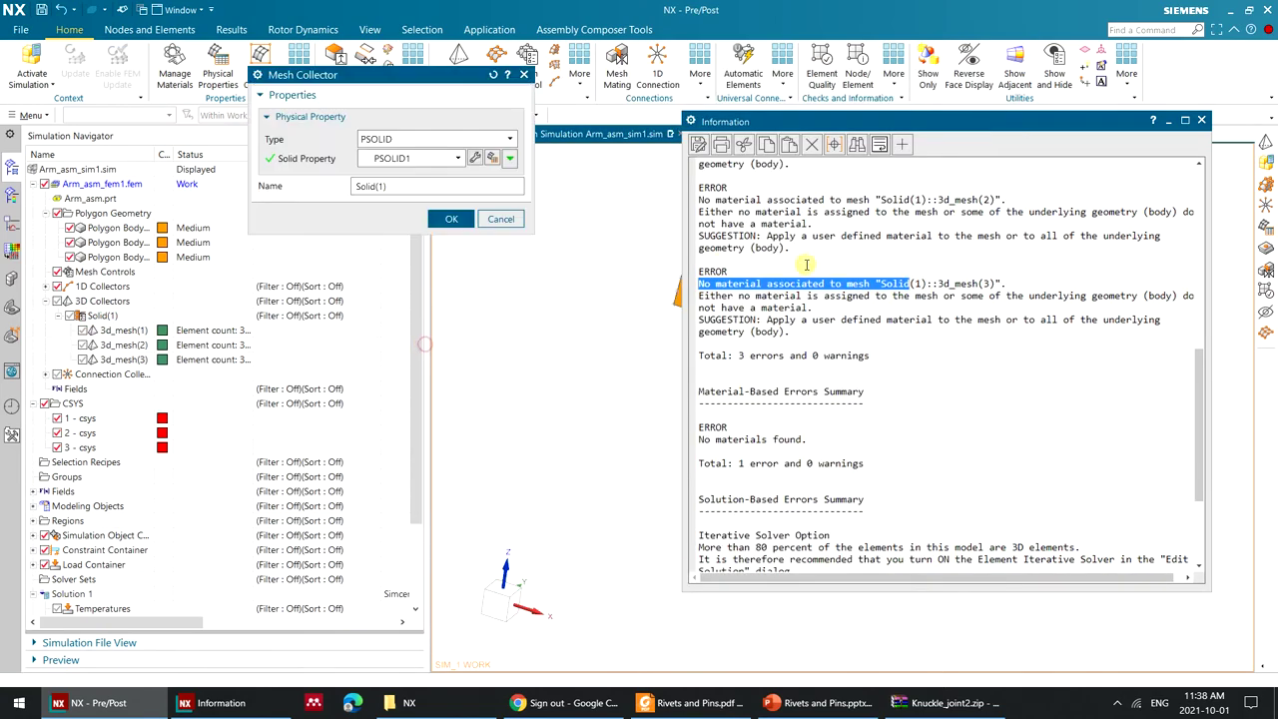
click(446, 218)
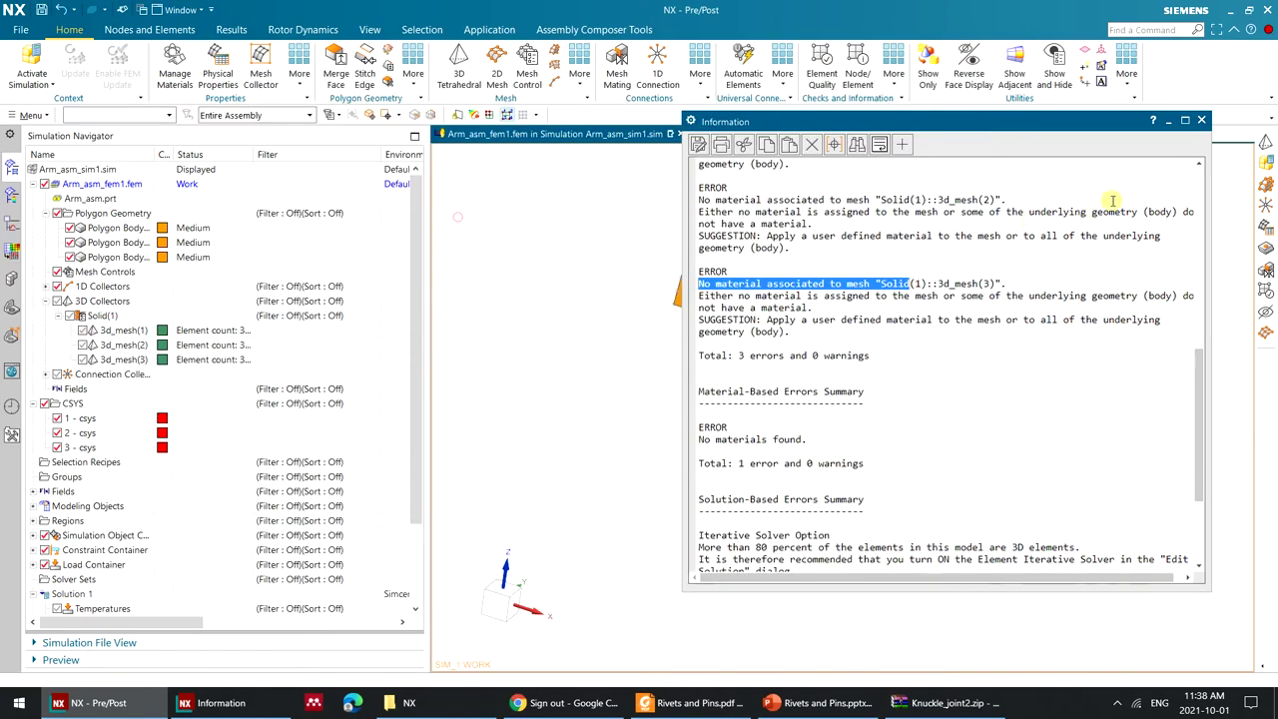
Close the error report, reactivate the simulation, and submit Solution 1 for solving with the model setup check enabled.
click(1203, 120)
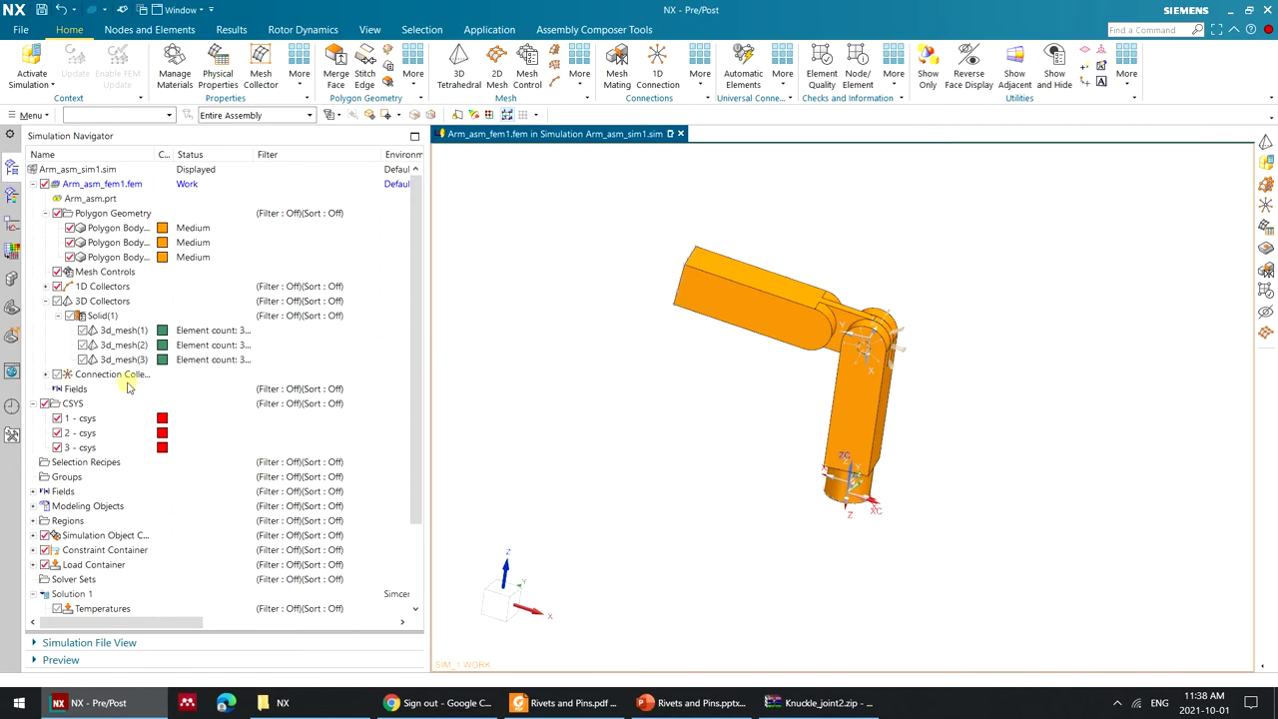
click(30, 62)
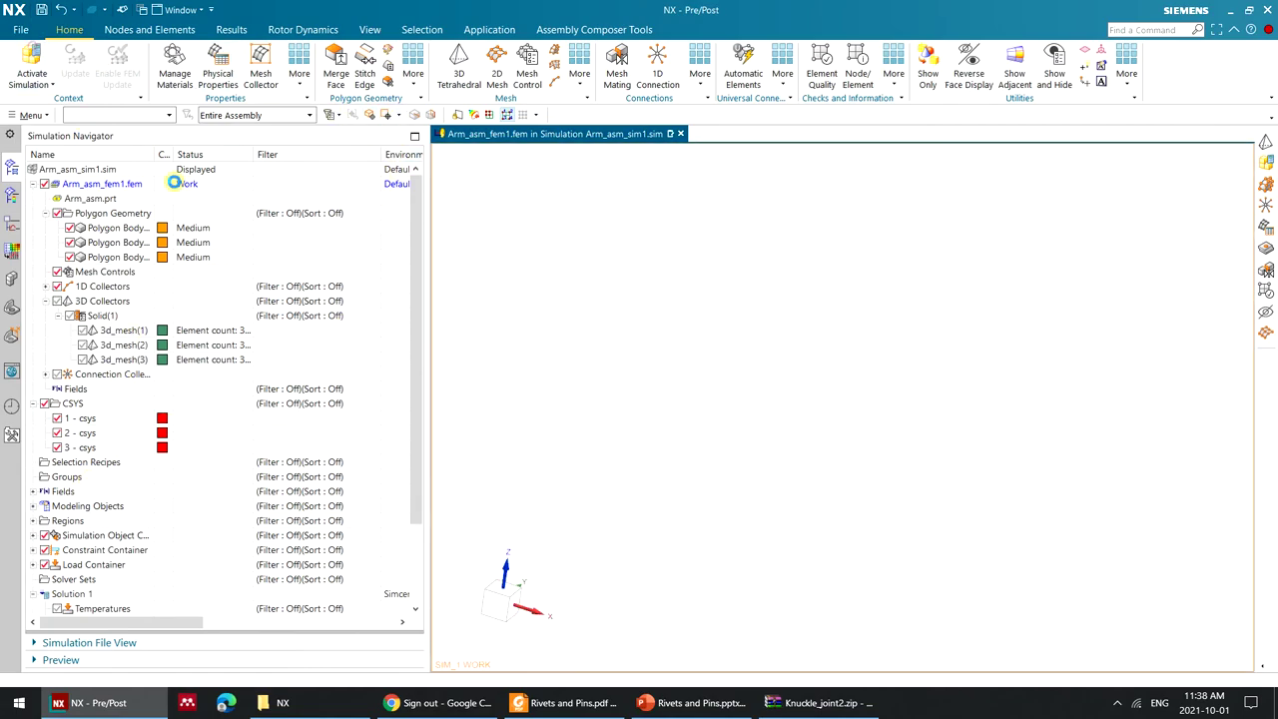
click(544, 65)
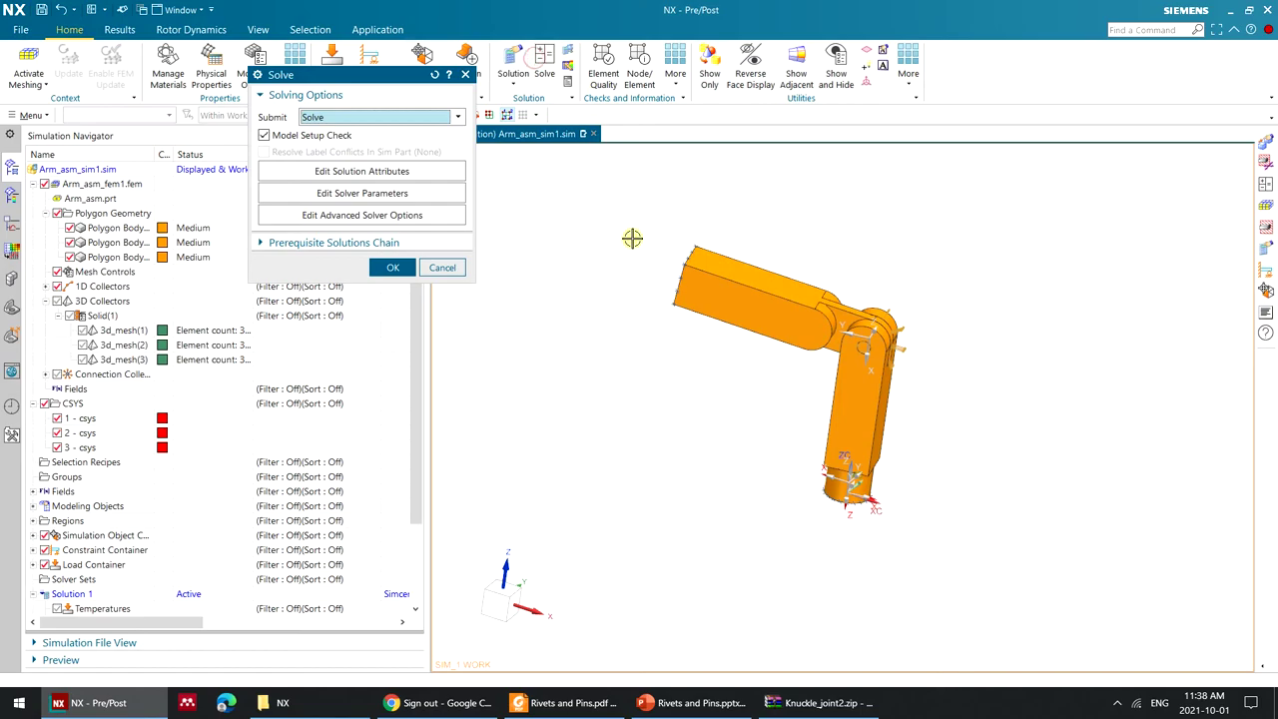
click(414, 269)
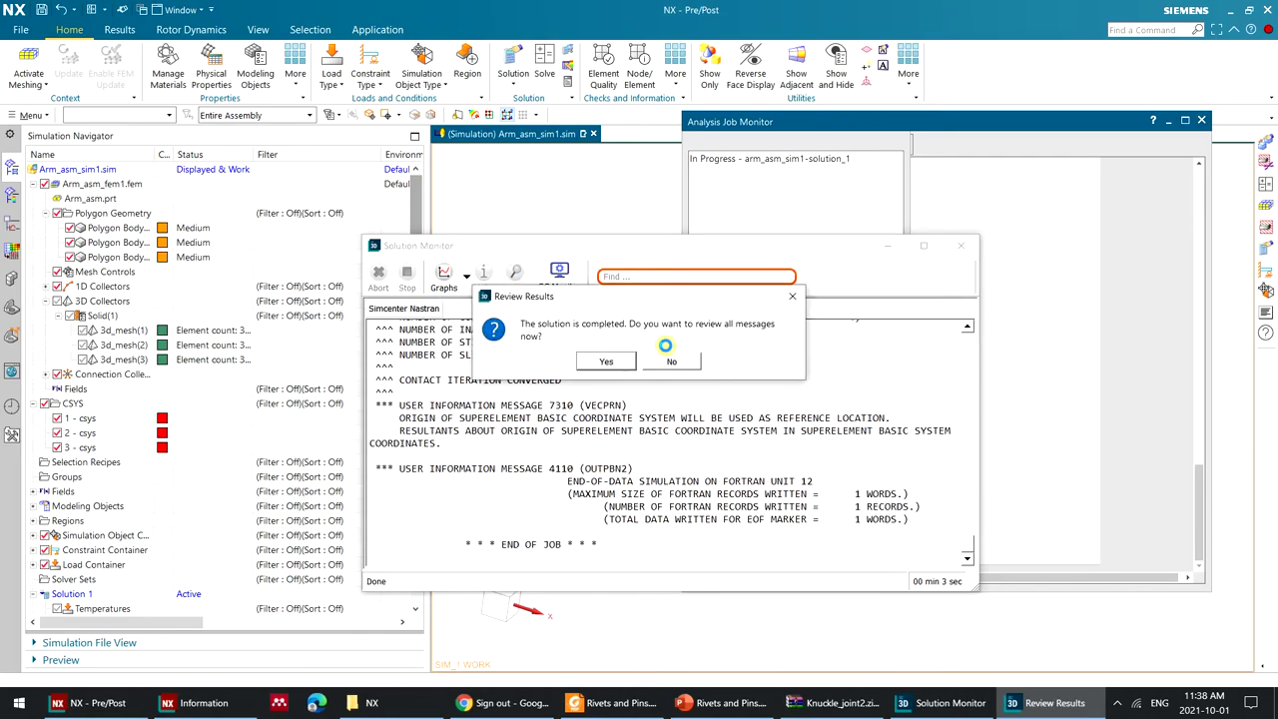
Accept the review of all solver messages, then close the information report and the Analysis Job Monitor.
click(623, 360)
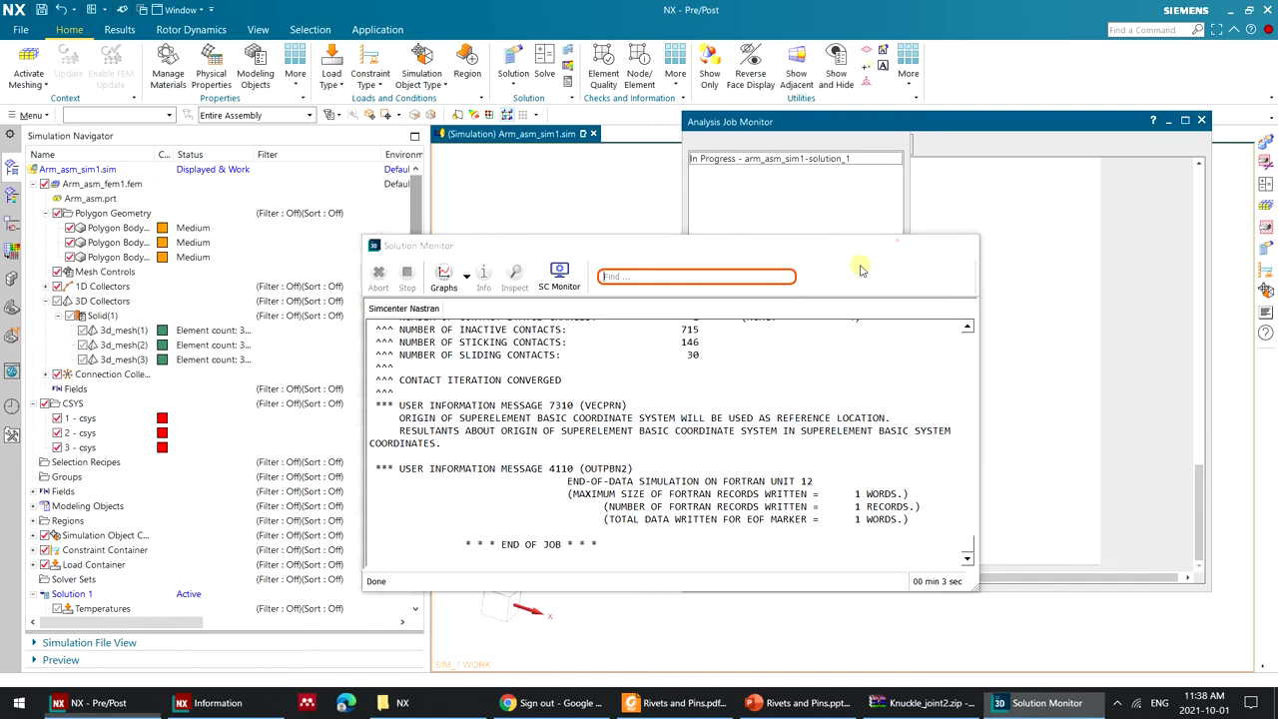
click(1176, 122)
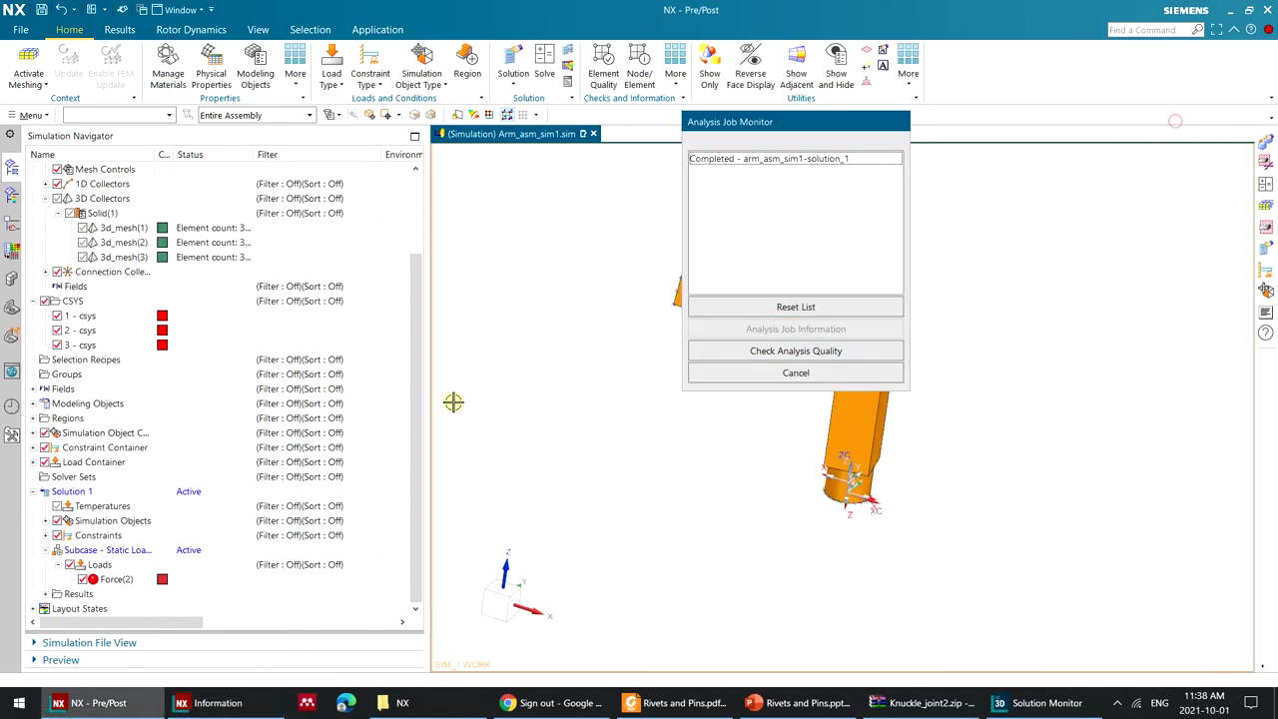
click(828, 376)
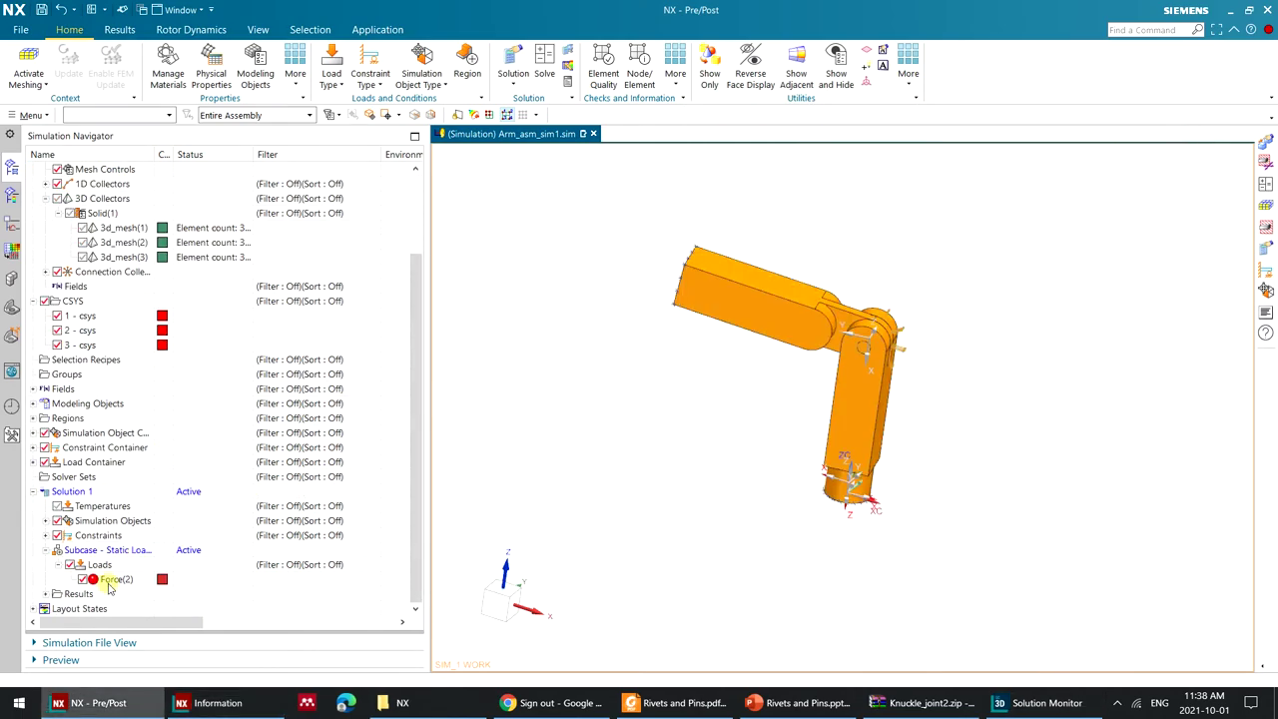
Open the structural results of Solution 1 and examine the elemental von Mises stress around the pin joint.
click(46, 594)
double_click(97, 608)
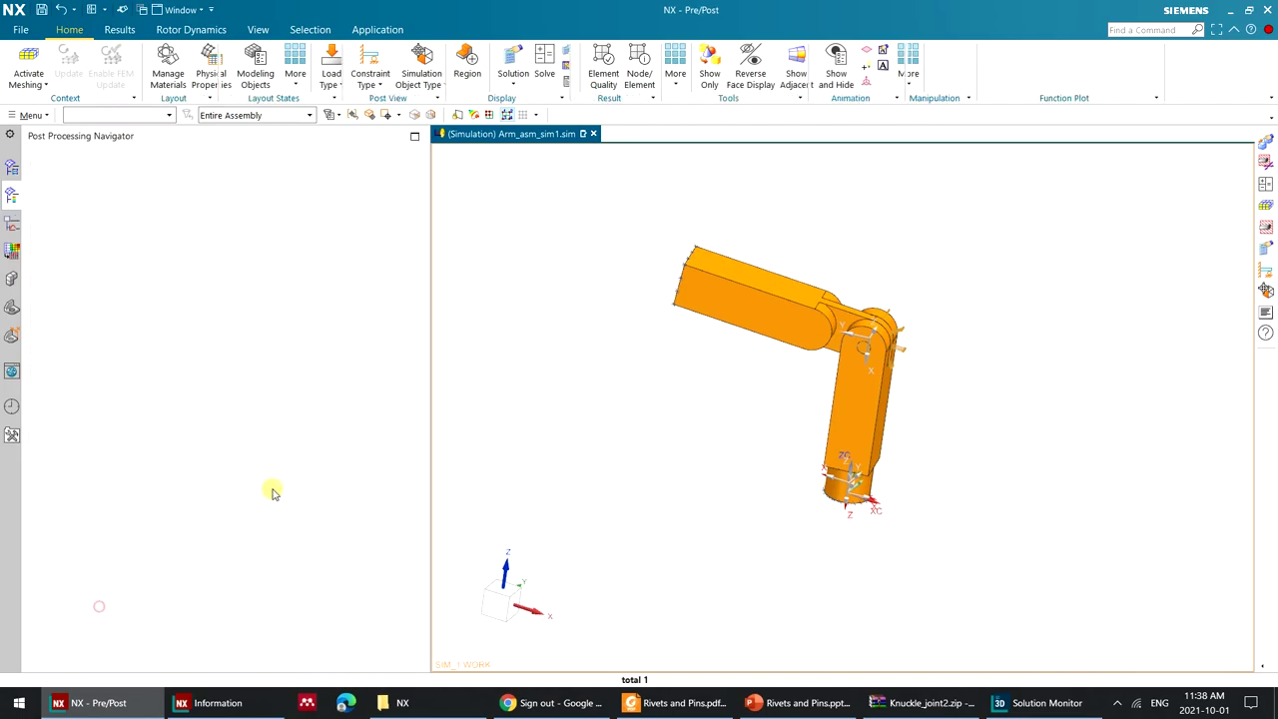
click(46, 199)
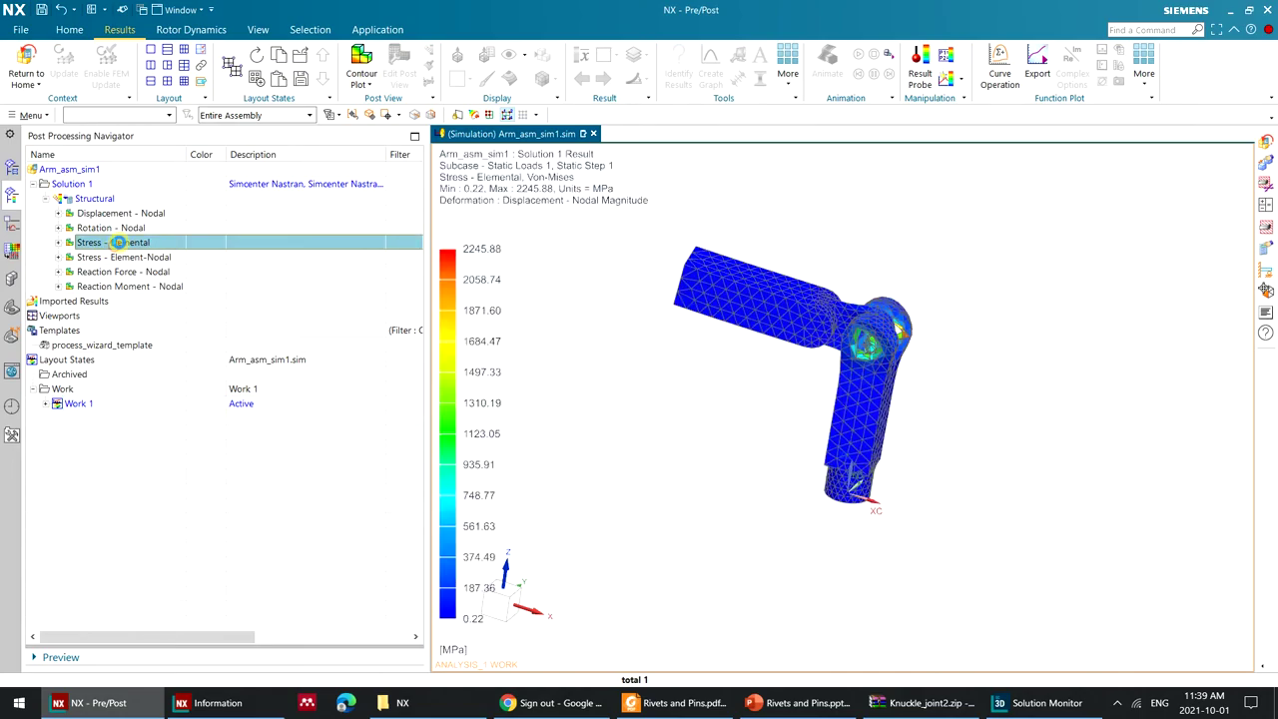
scroll(967, 320, up, 8)
middle_drag(966, 320, 664, 455)
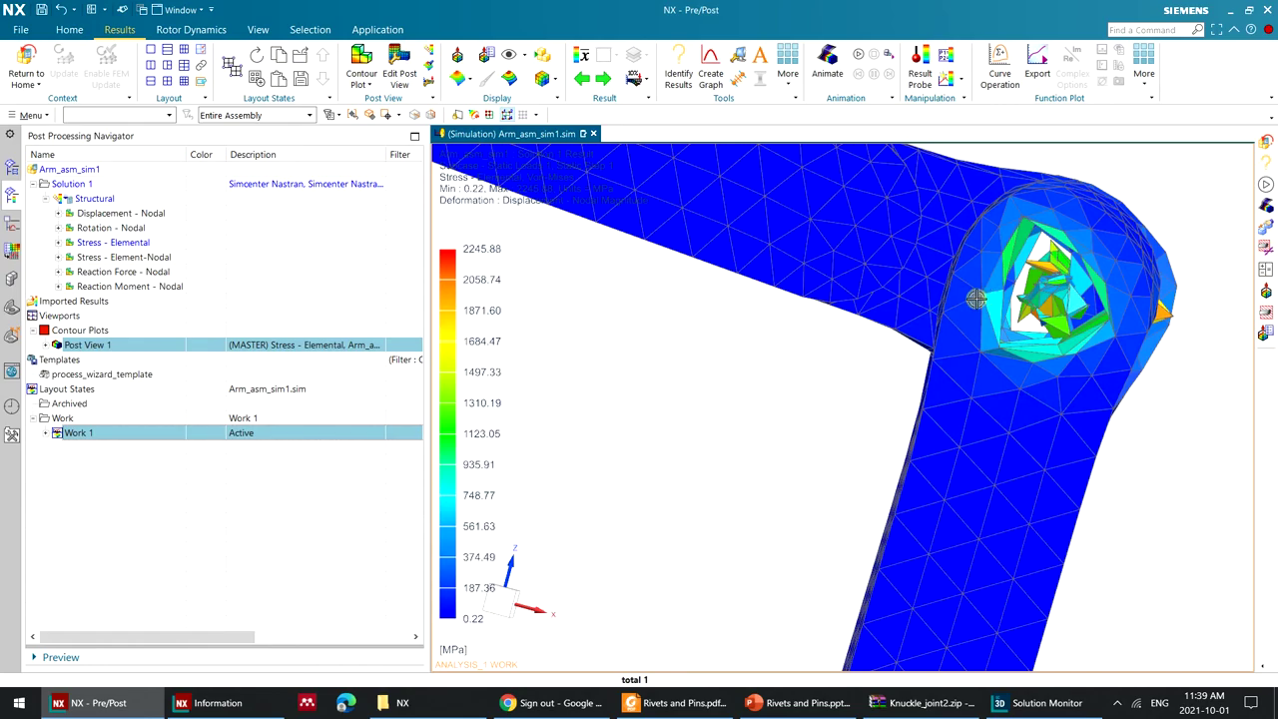
scroll(662, 450, up, 3)
scroll(978, 294, down, 8)
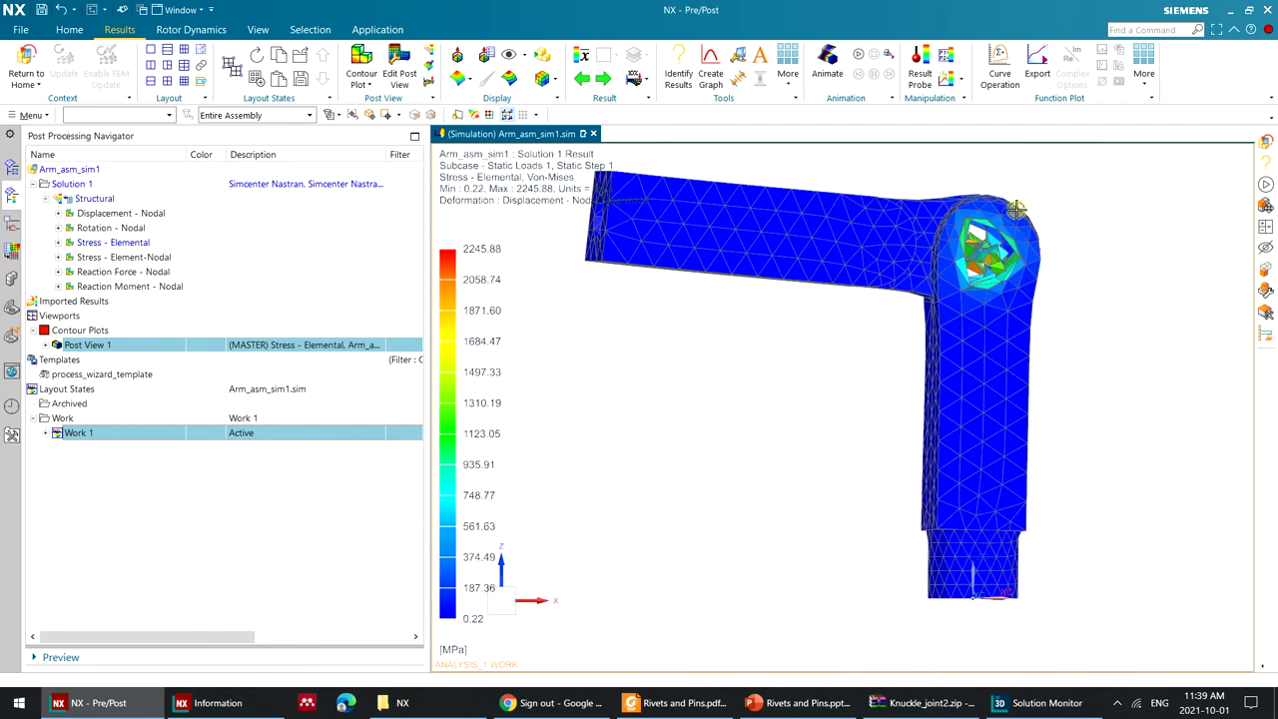
middle_drag(1016, 210, 984, 229)
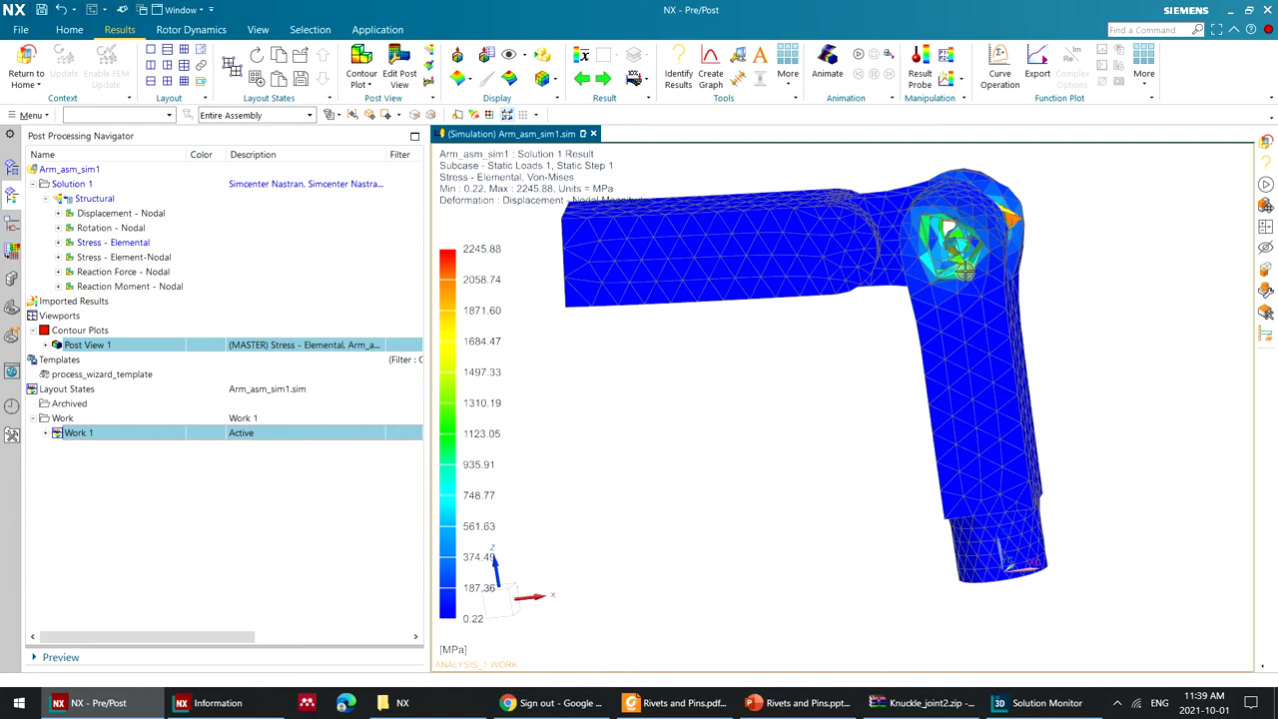
middle_drag(960, 259, 970, 283)
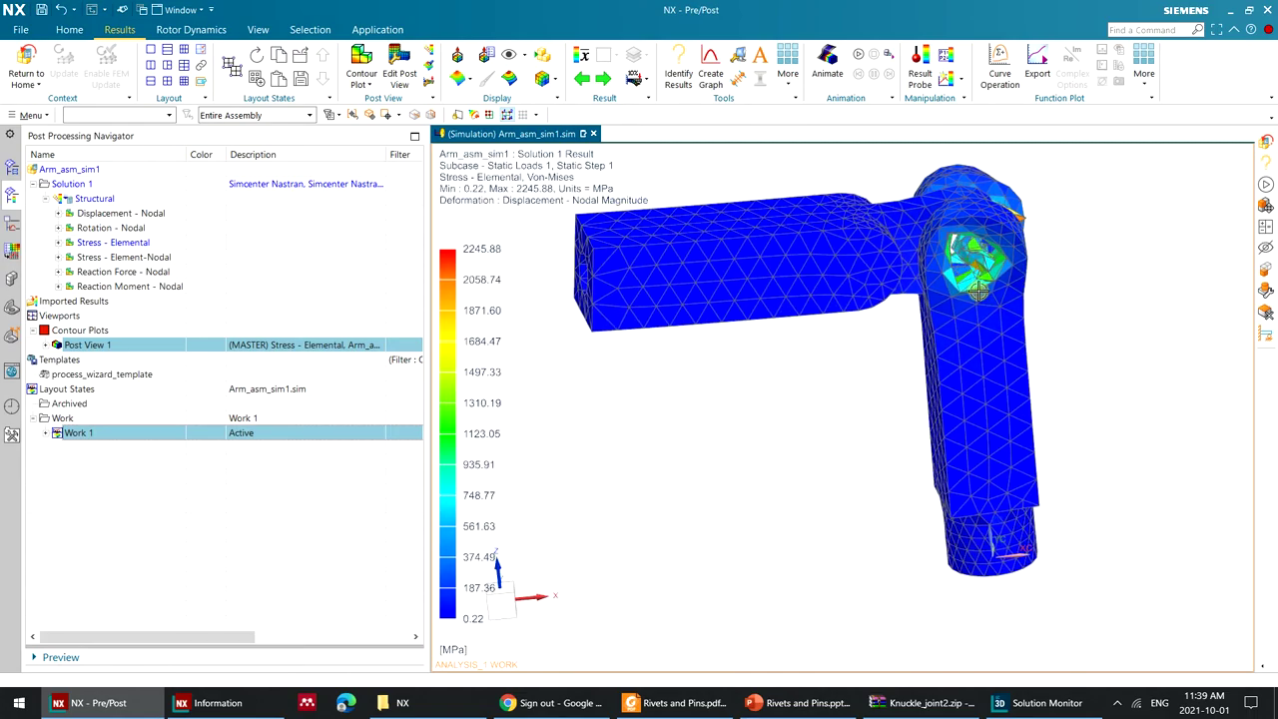
Turn off the deformation display and examine the stress plot on the undeformed arm and knuckle joint.
click(633, 80)
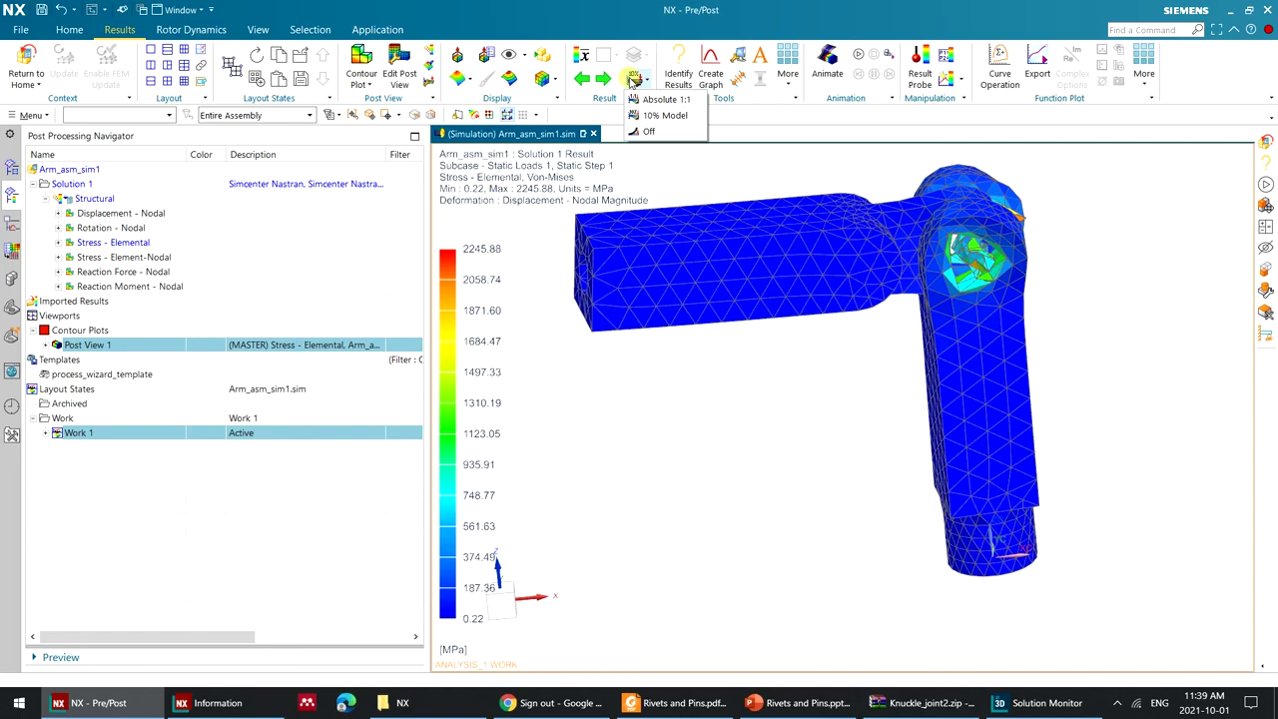
click(651, 131)
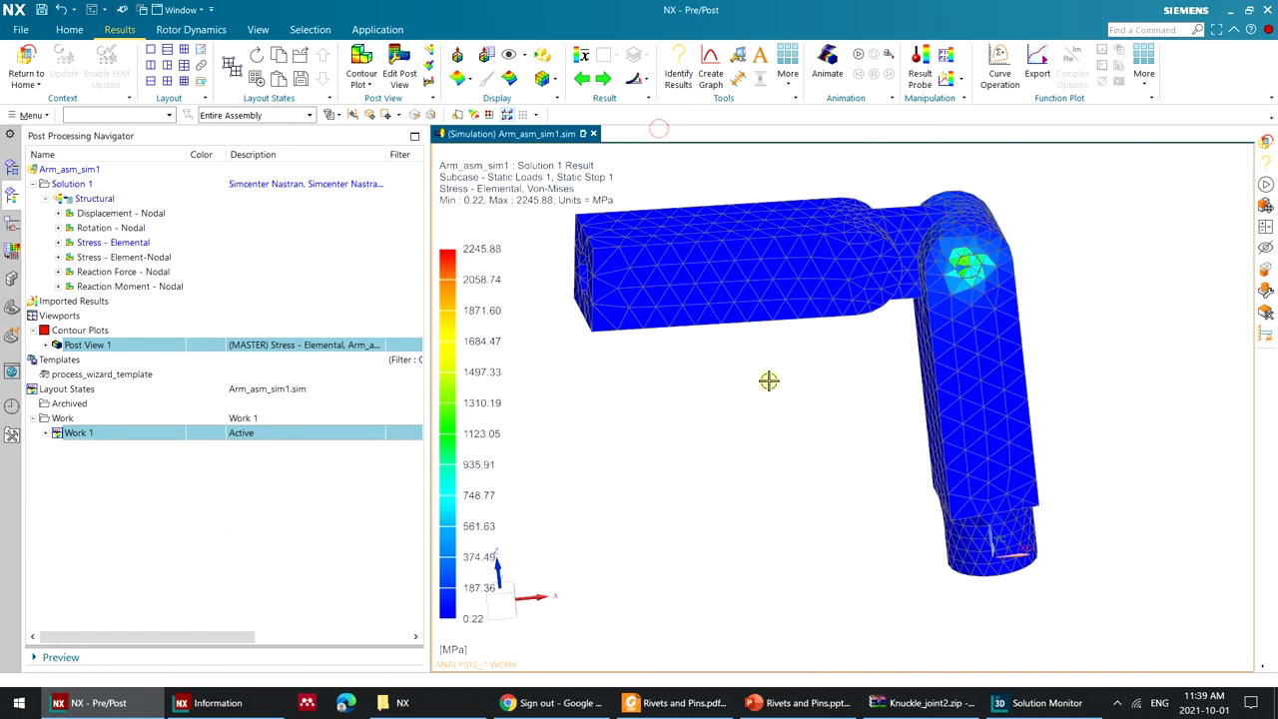
scroll(1025, 613, up, 5)
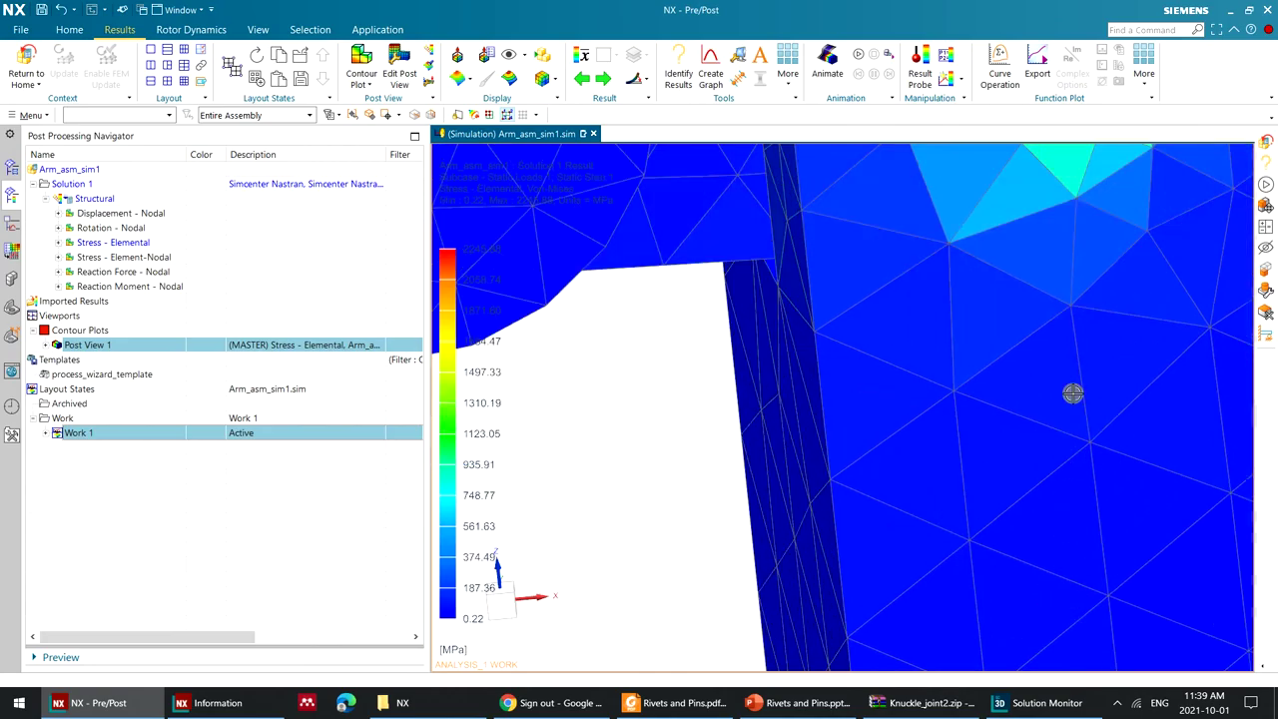
middle_drag(1073, 394, 998, 268)
scroll(849, 288, down, 5)
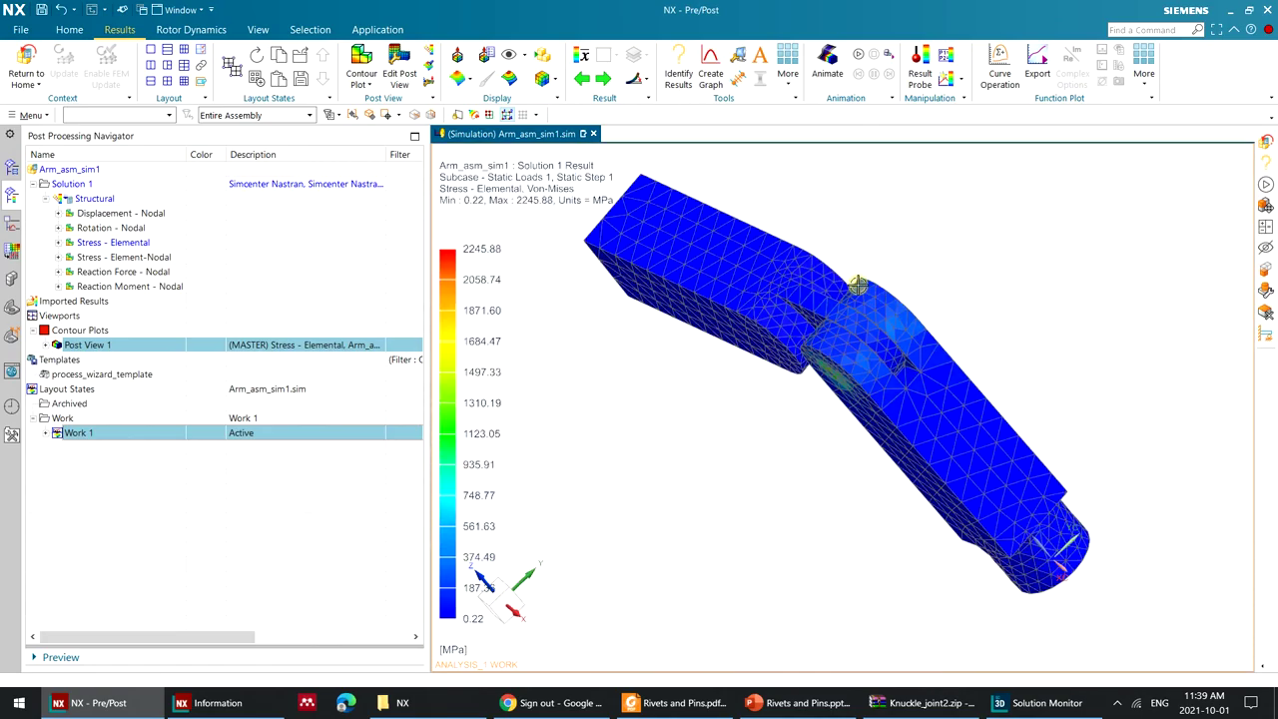
scroll(847, 289, up, 3)
scroll(849, 289, down, 3)
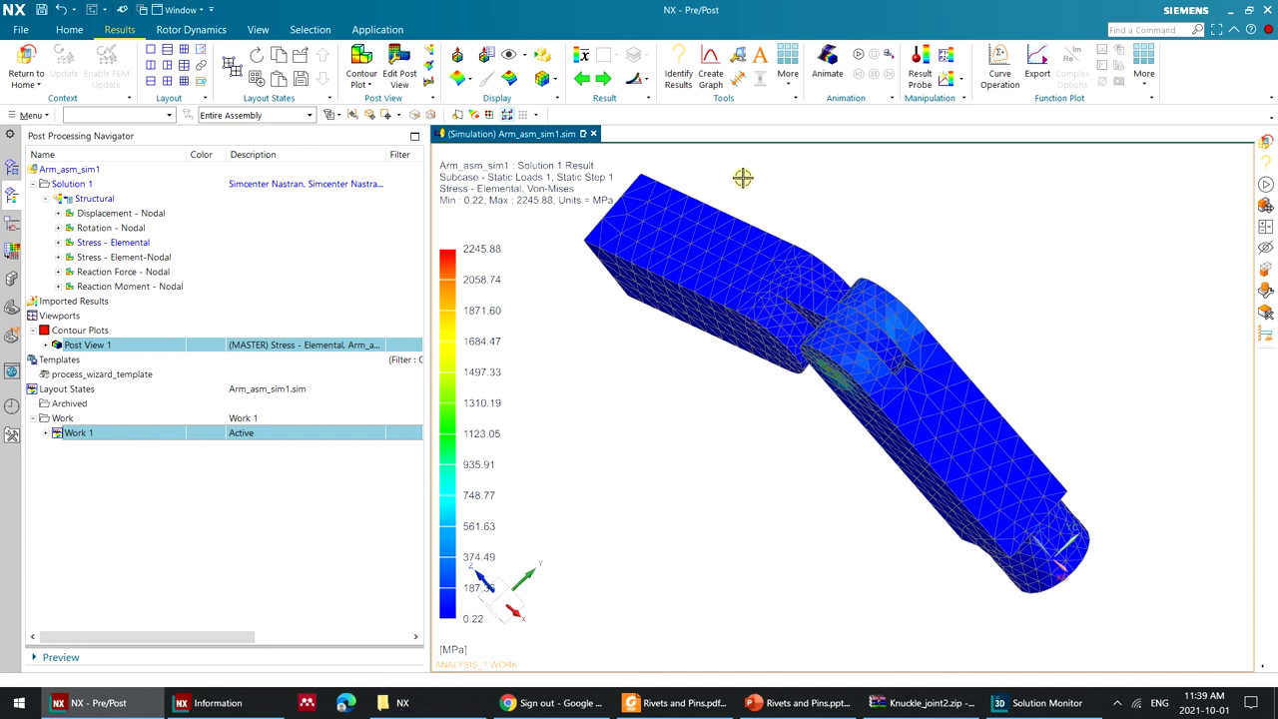
Set the deformation scale to 10% Model and inspect the deformed pin area up close.
click(640, 79)
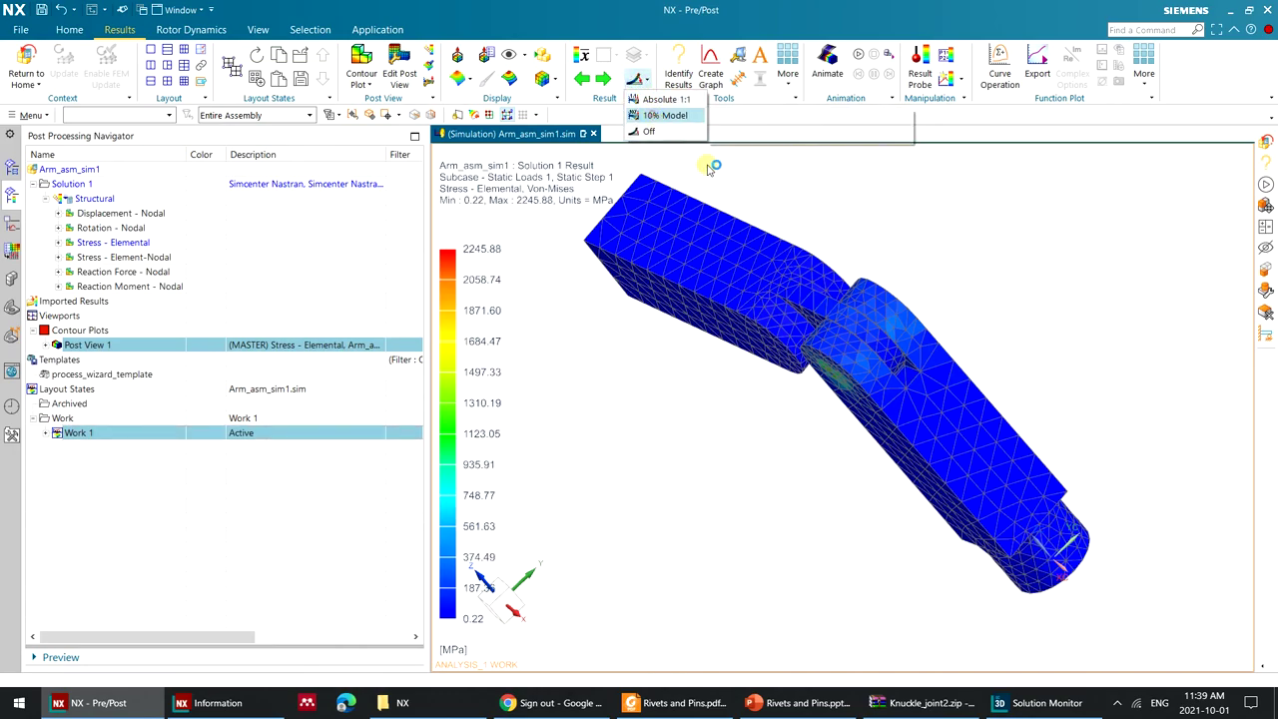
click(659, 115)
middle_drag(907, 231, 1059, 206)
scroll(1039, 205, up, 4)
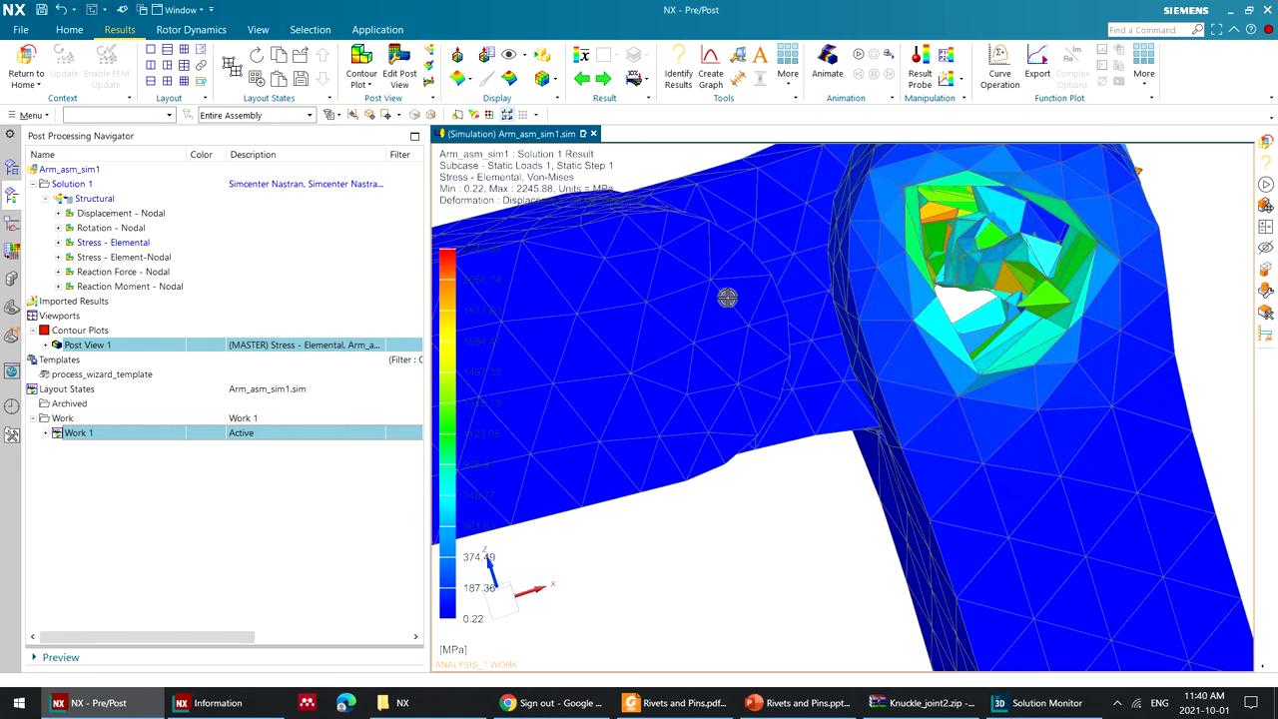
Edit Solution 1 to add global contact parameters with Initial Penetration / Gap set to Set Gaps and Penetrations to Zero.
click(26, 58)
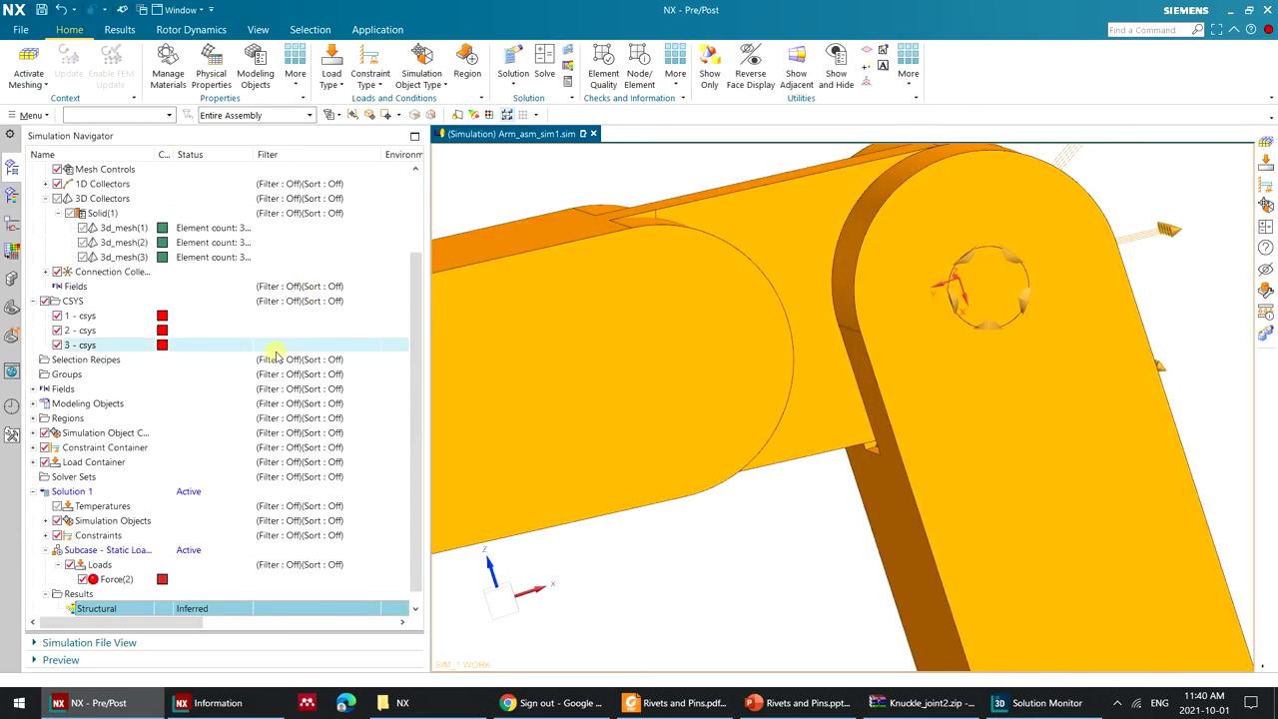
scroll(276, 355, down, 1)
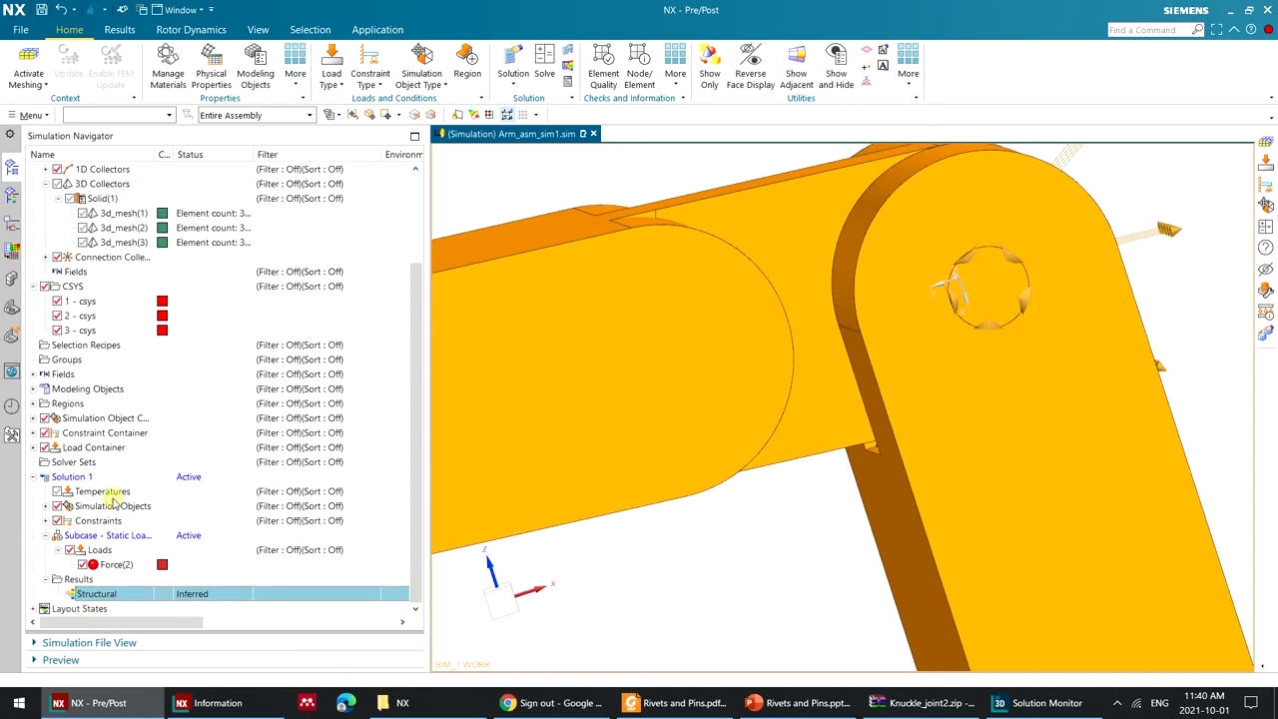
right_click(85, 477)
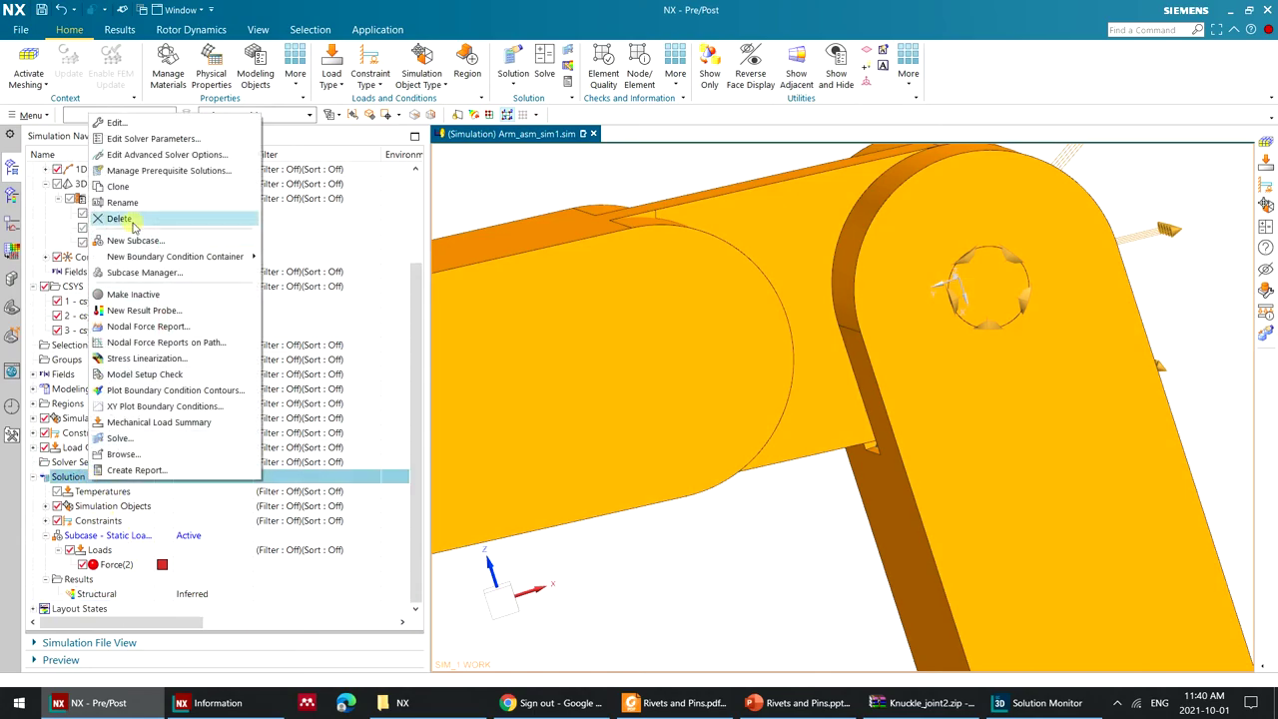
click(155, 124)
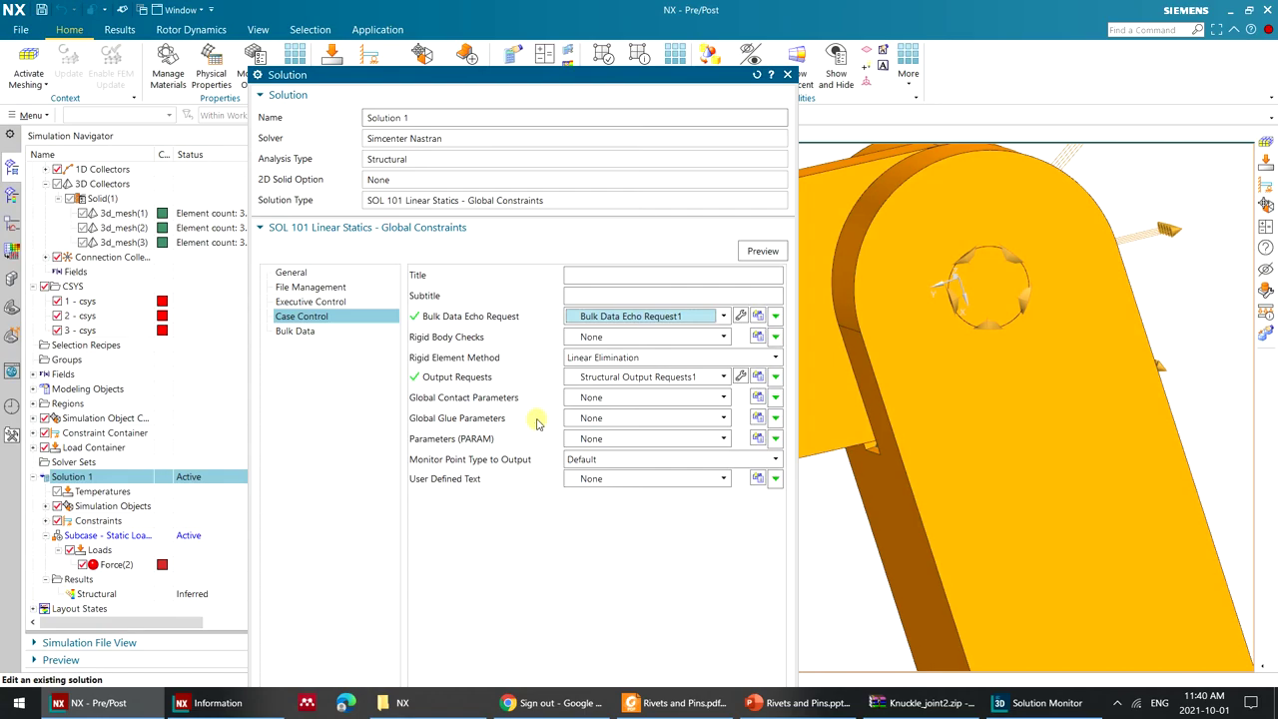
click(758, 397)
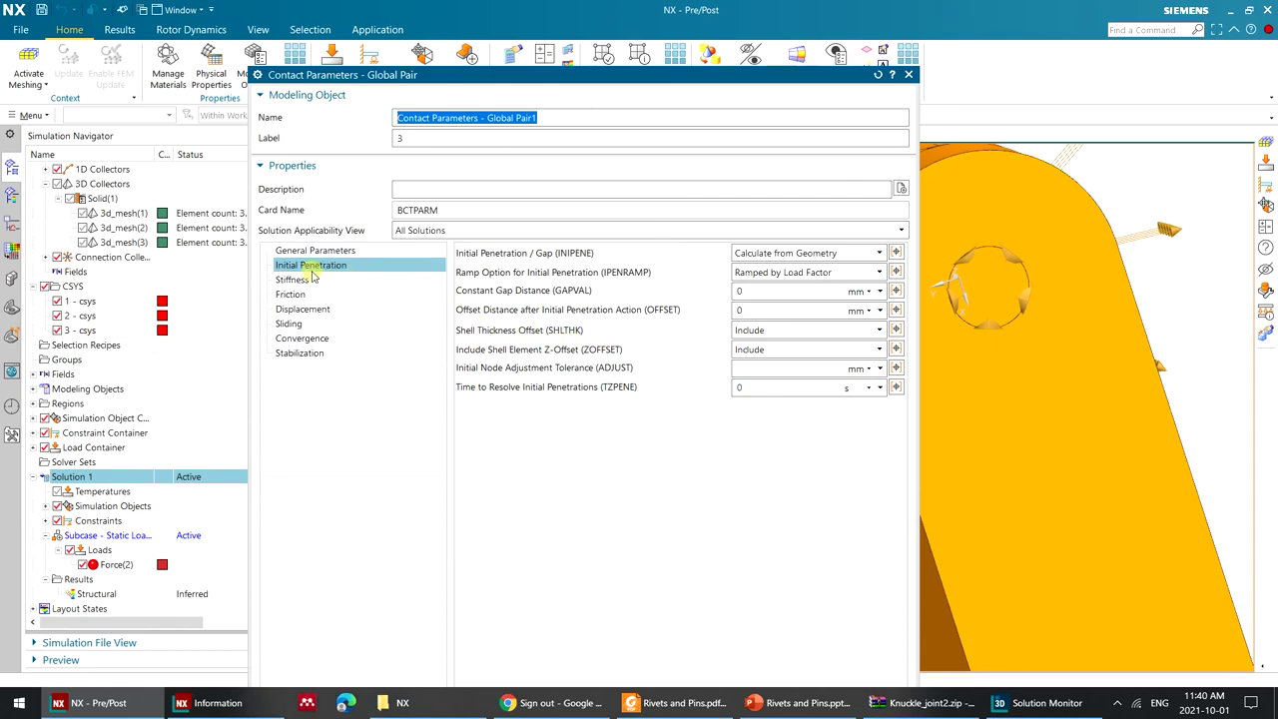
click(813, 253)
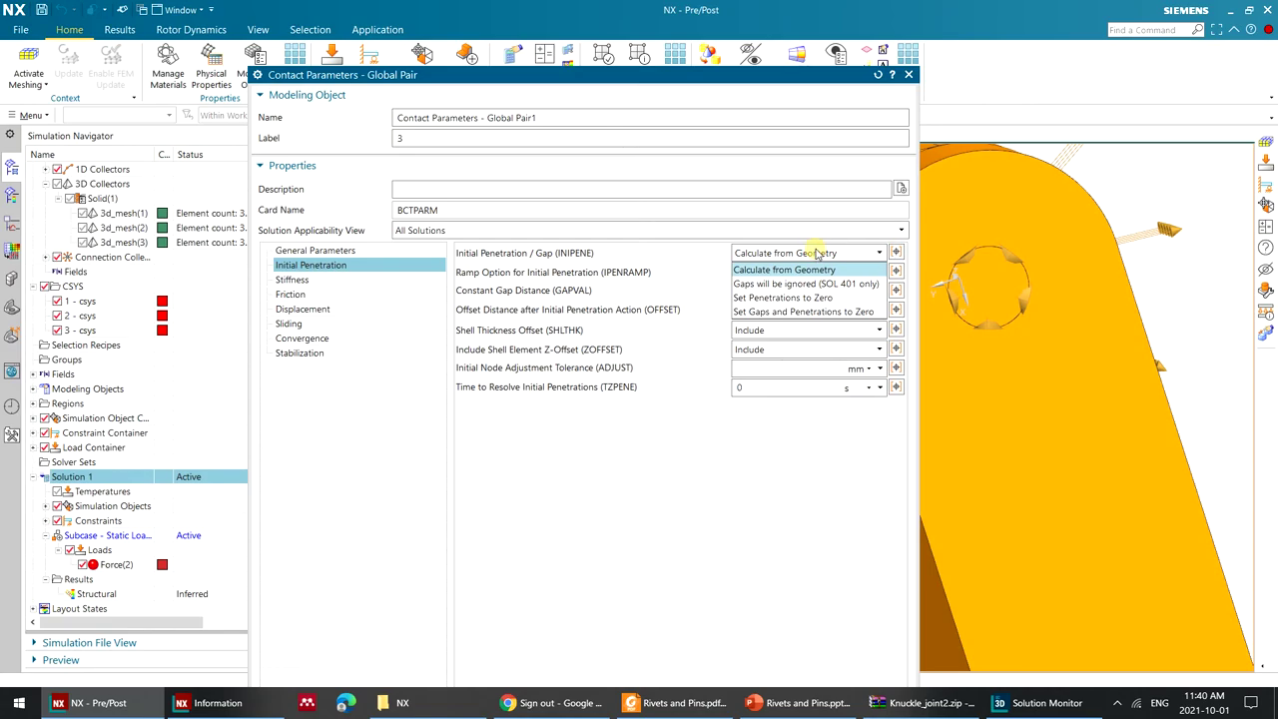
click(853, 312)
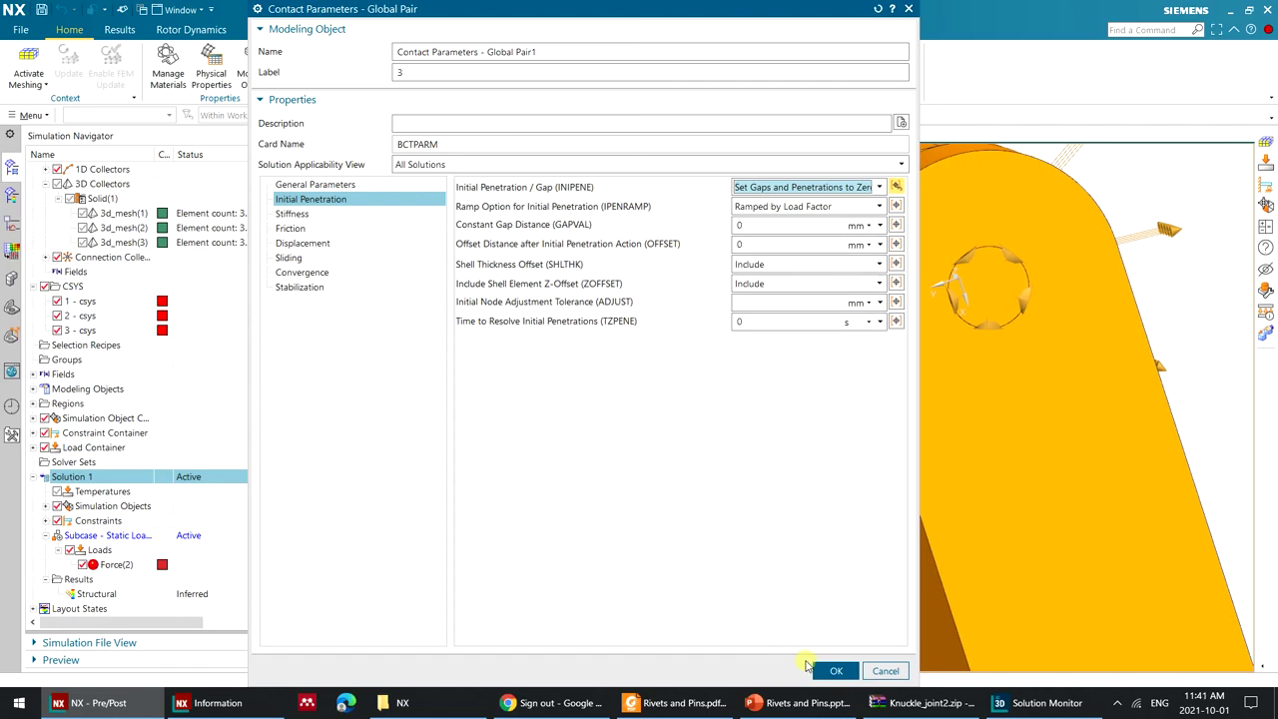
click(821, 669)
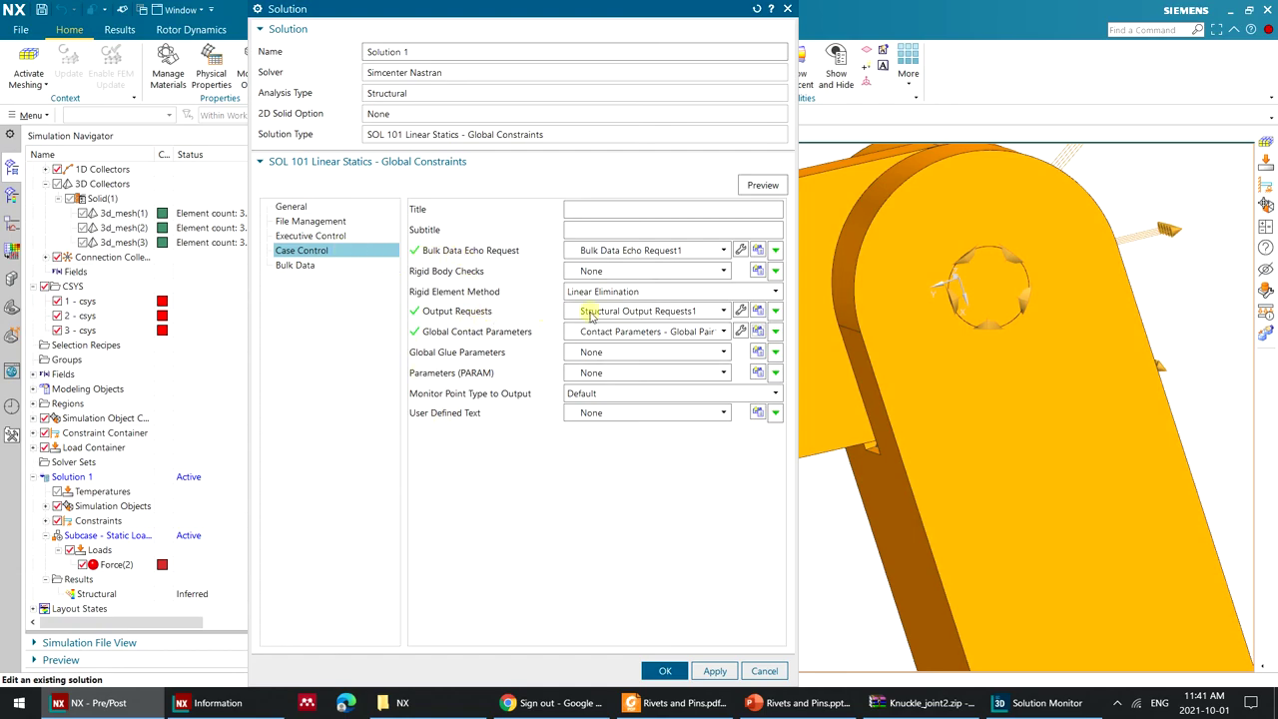
Enable the BCRESULTS contact result request in Structural Output Requests1 and accept the Solution 1 settings.
click(740, 313)
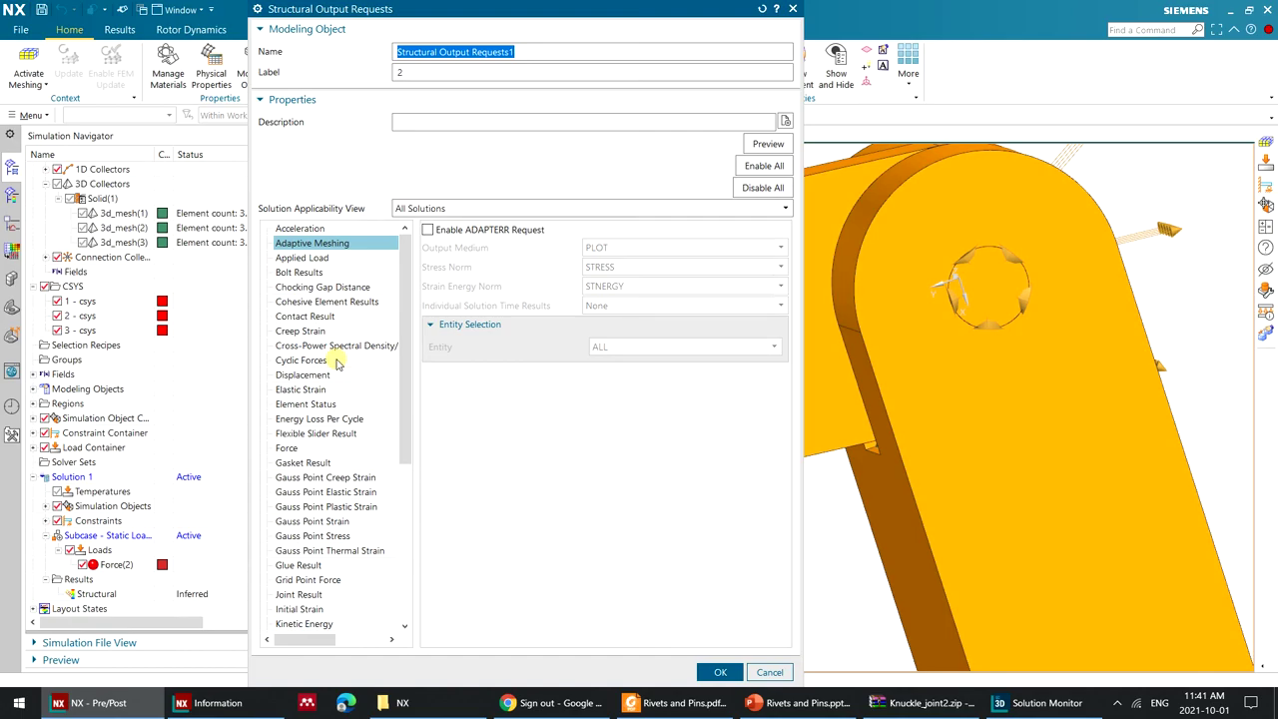
click(322, 318)
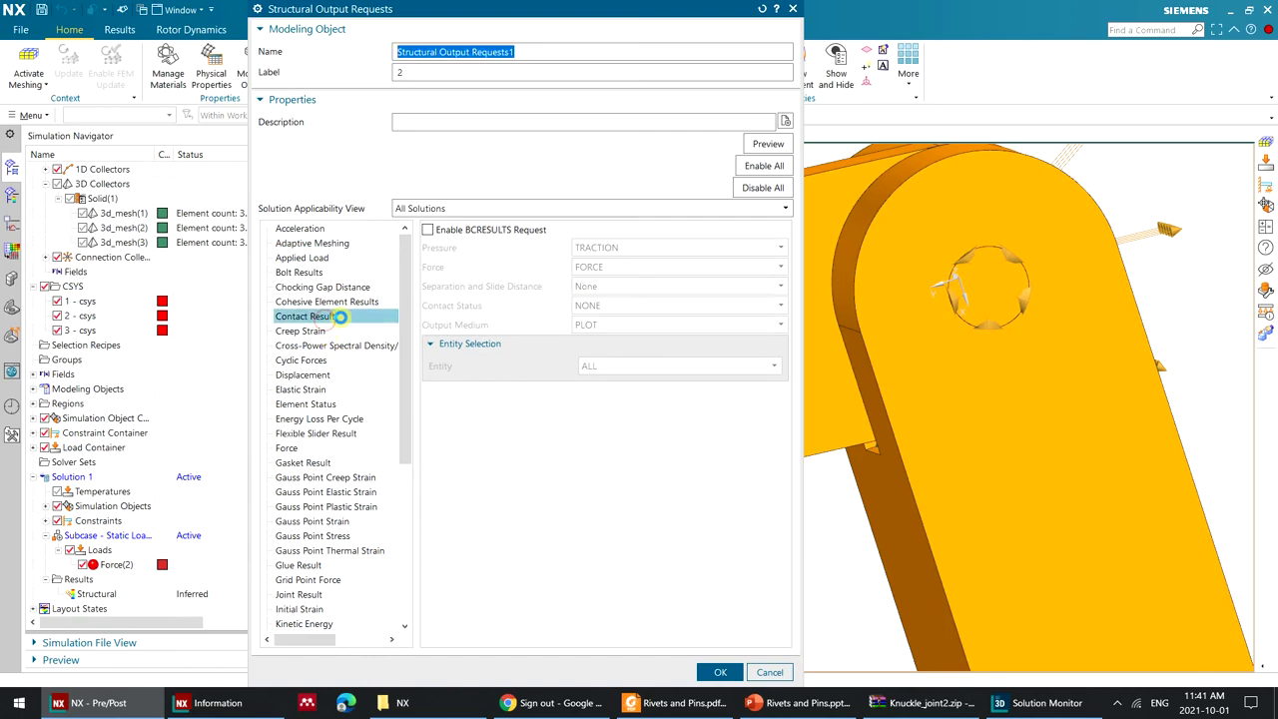
click(428, 229)
scroll(385, 360, down, 4)
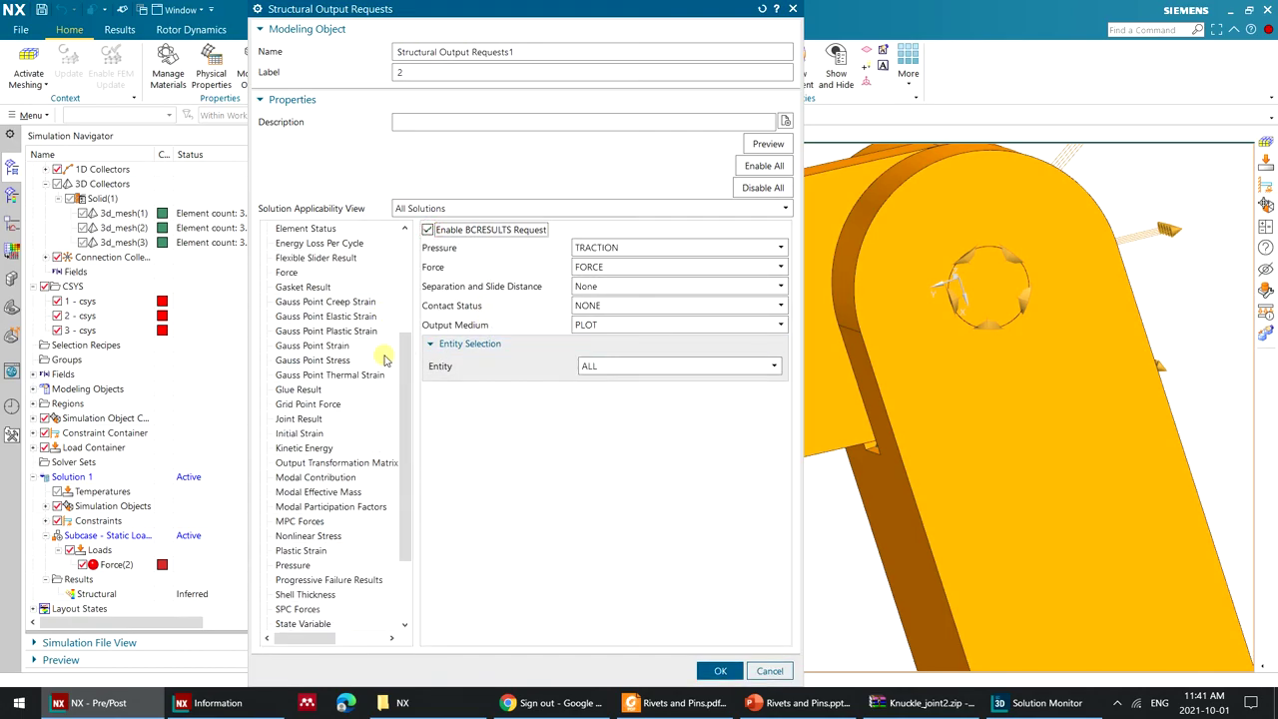
scroll(385, 359, down, 2)
scroll(382, 368, up, 6)
scroll(380, 360, down, 6)
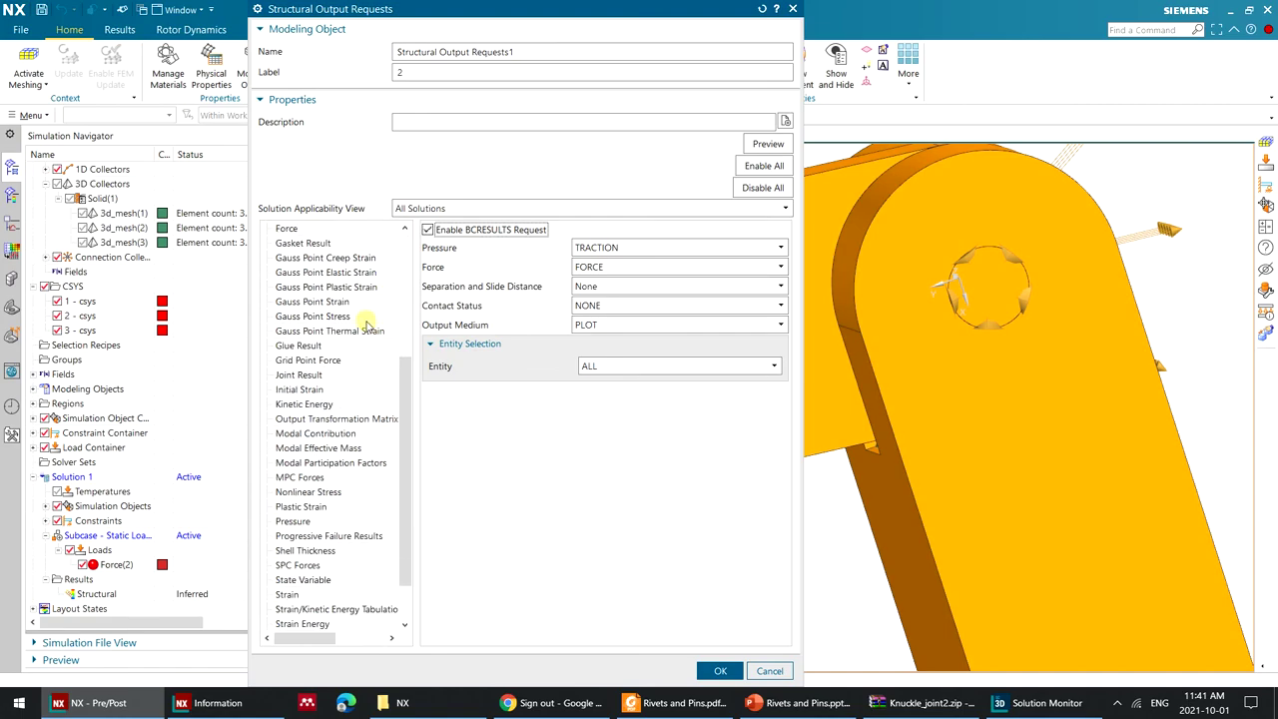
scroll(376, 355, up, 7)
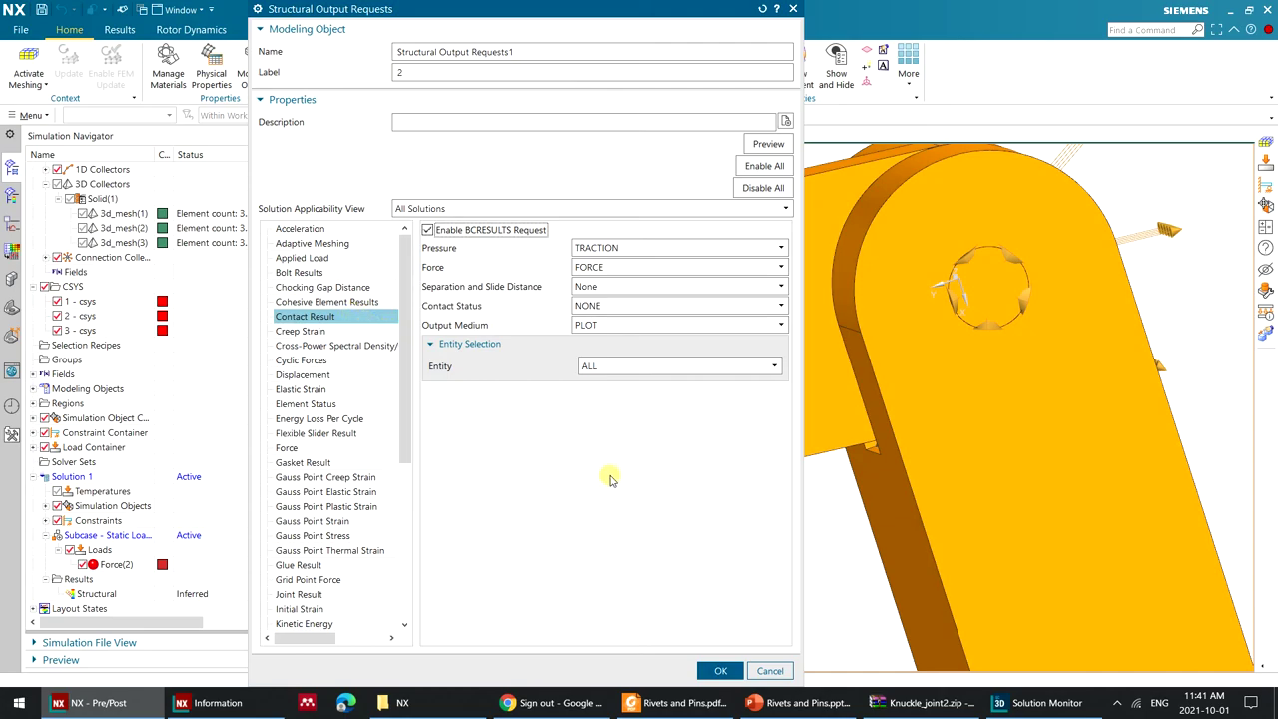
click(720, 670)
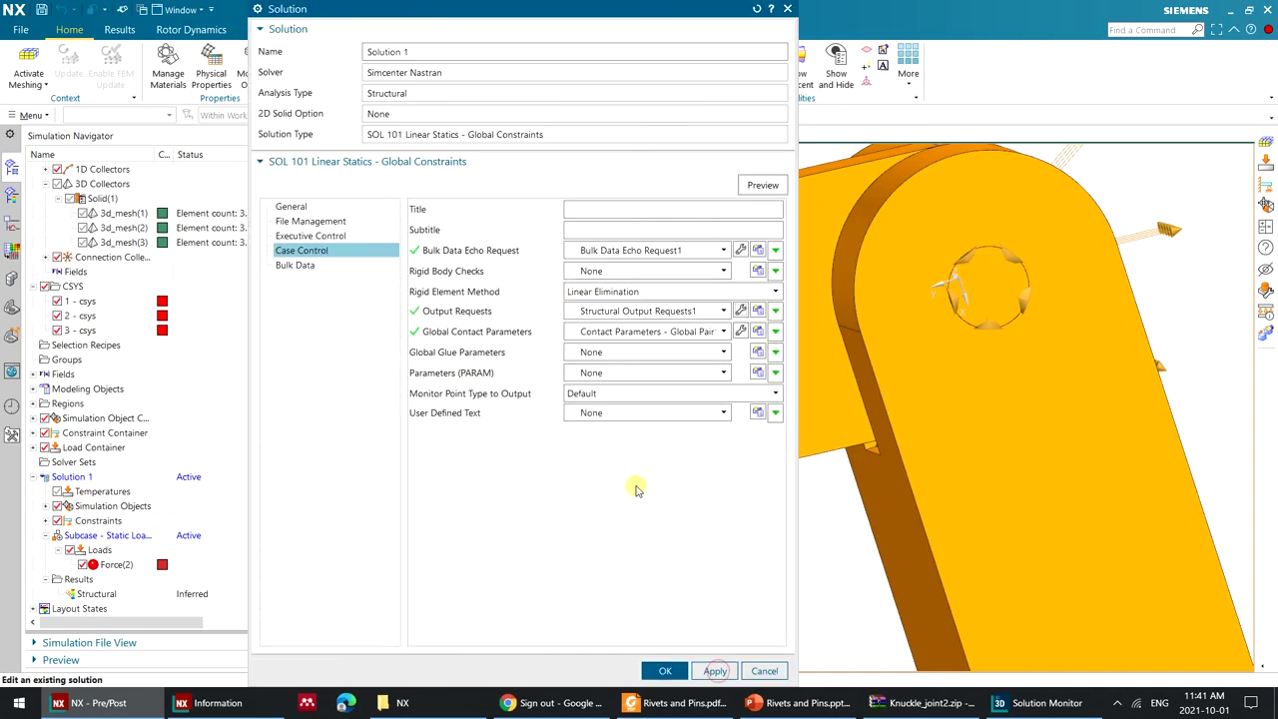
click(665, 670)
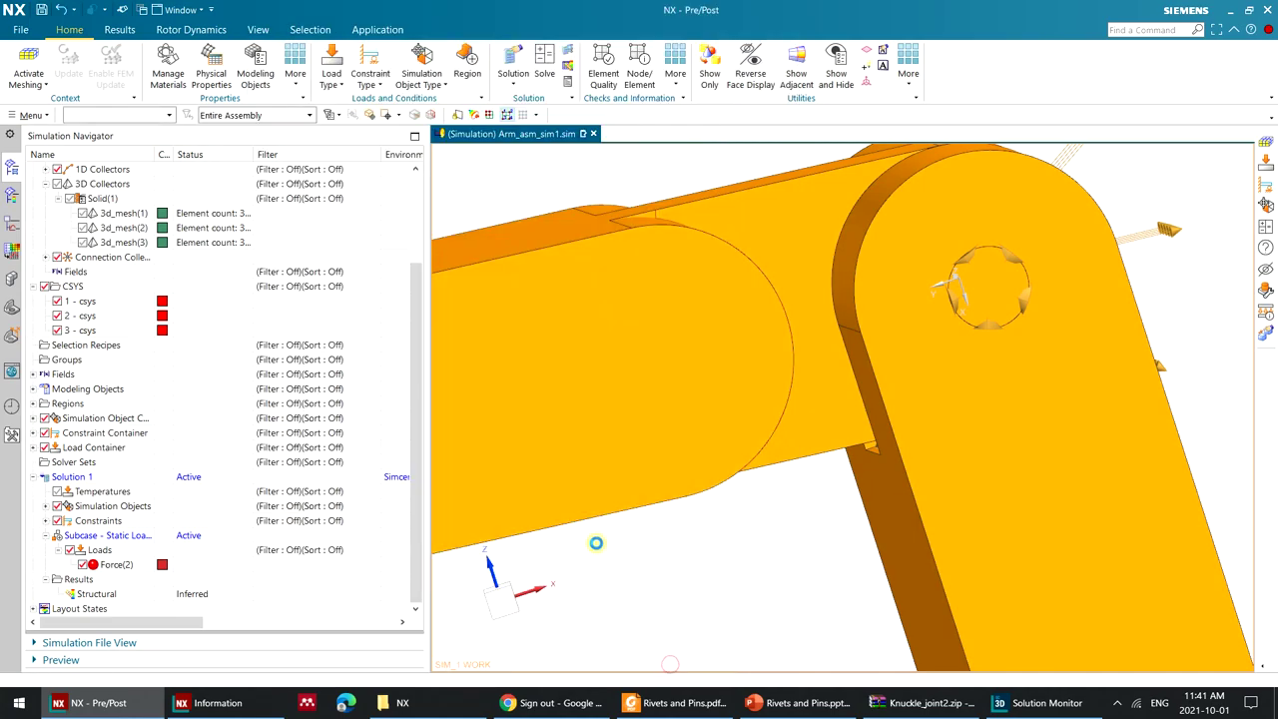
Solve Solution 1 with the model setup check enabled.
click(539, 80)
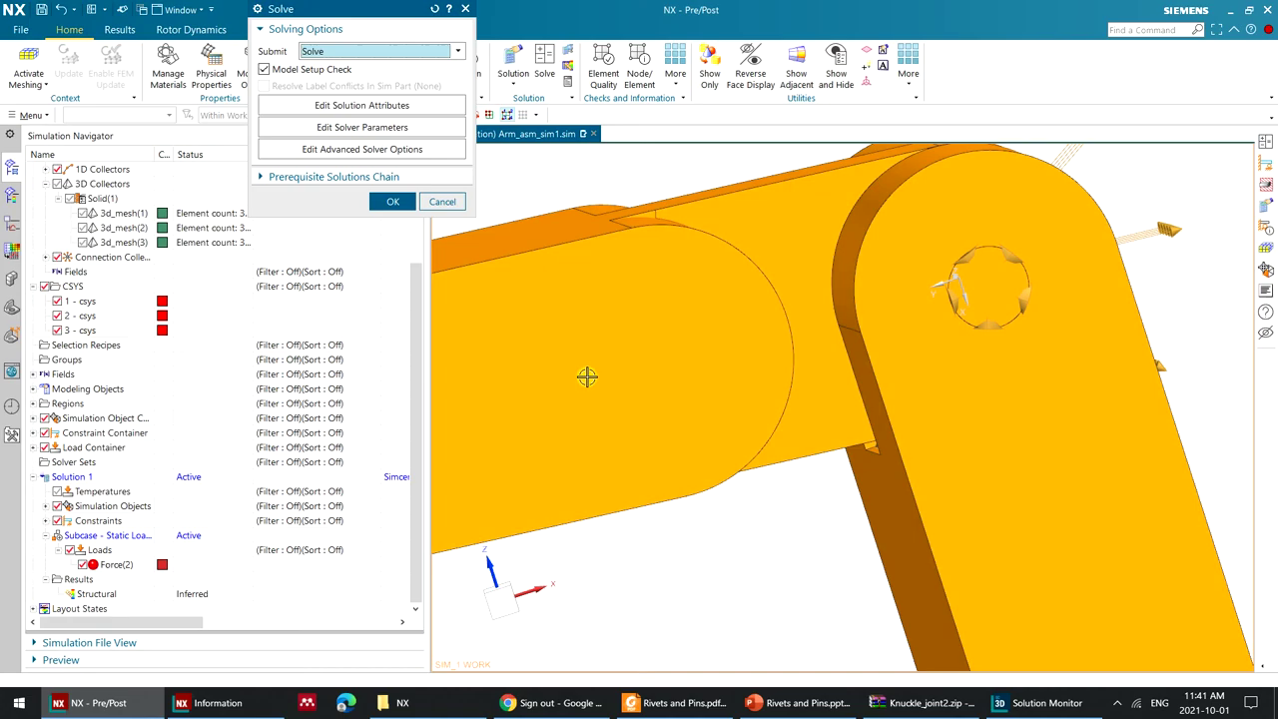
click(393, 200)
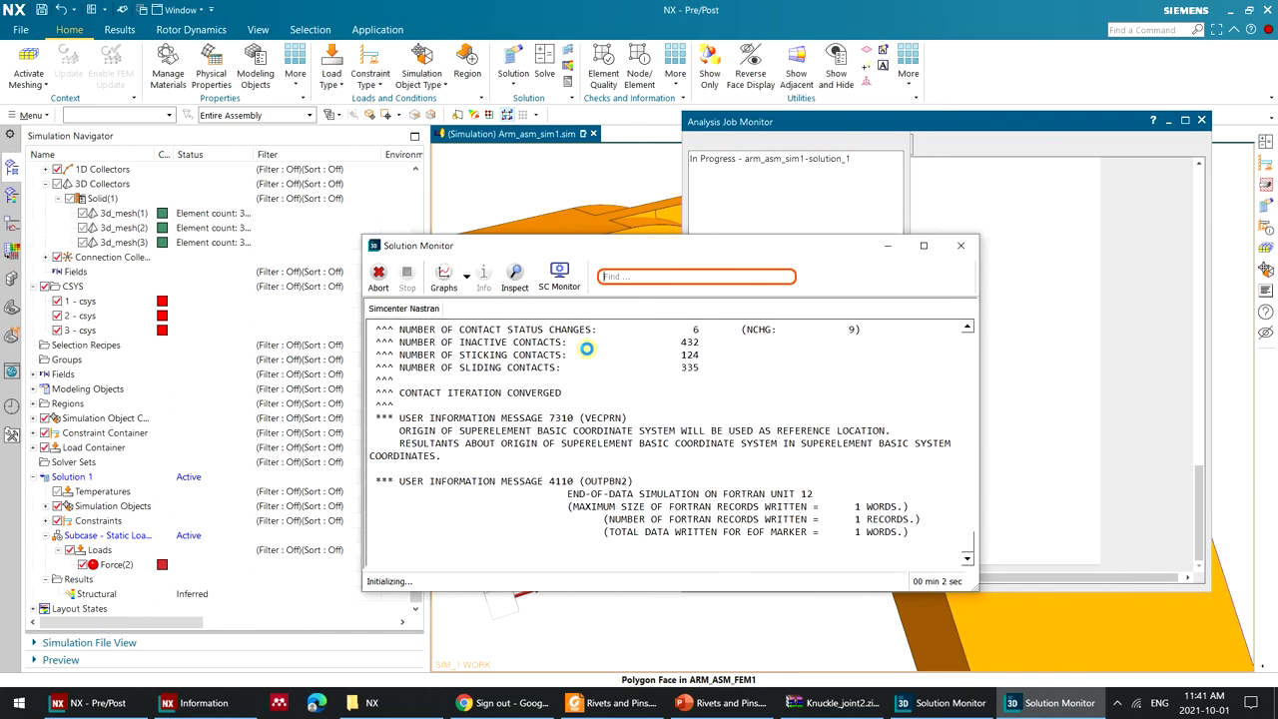
click(667, 359)
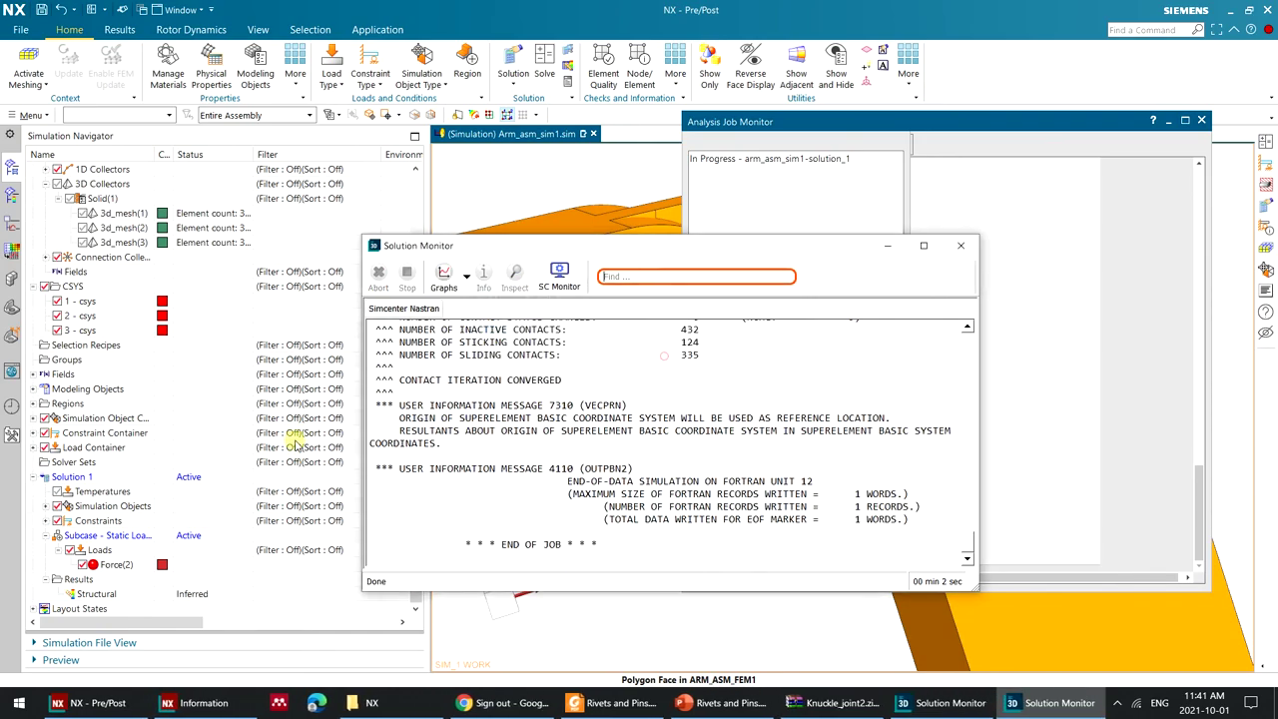
Open the structural results of the new solve, list their result types, and dismiss the information report.
double_click(112, 591)
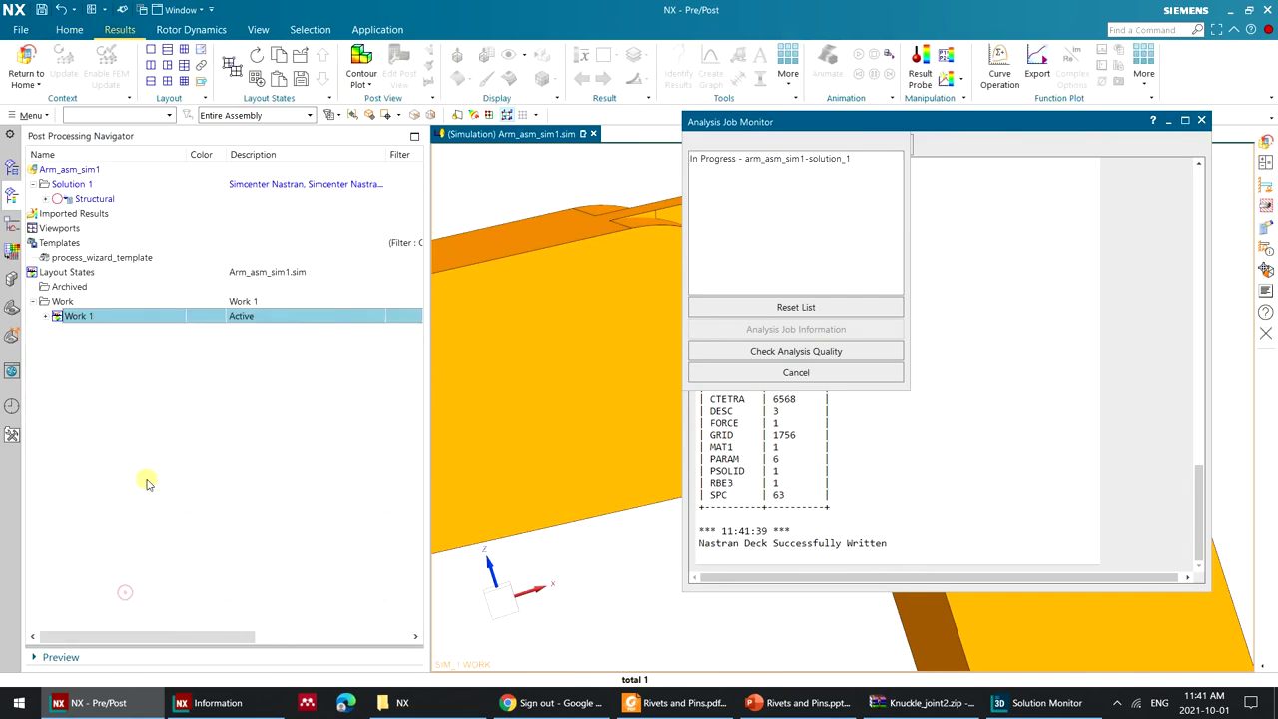
click(46, 200)
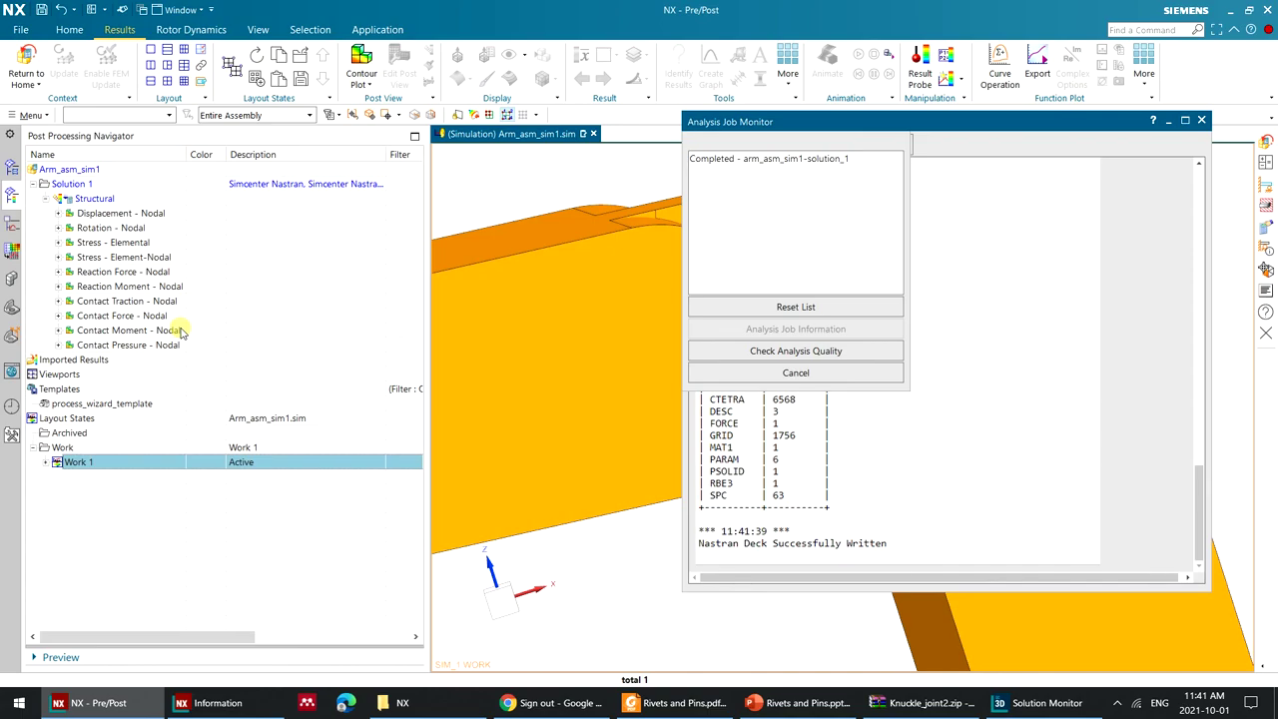
click(1185, 120)
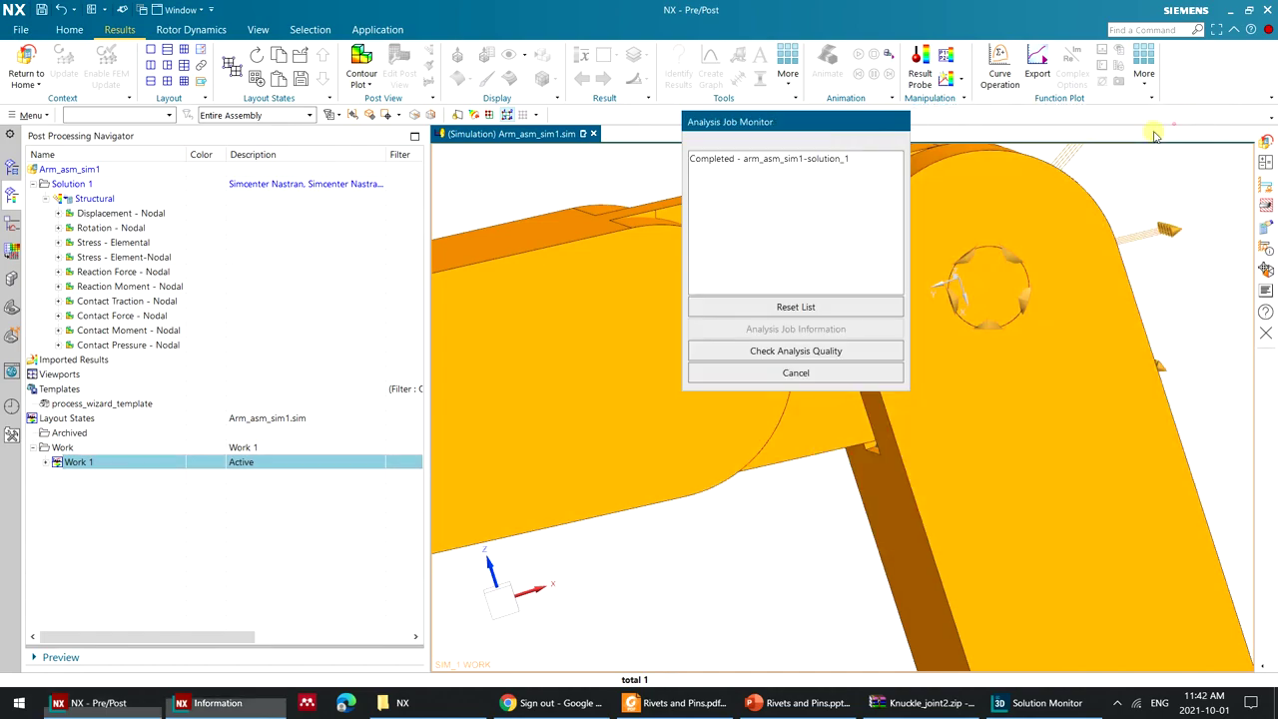
Display the elemental von Mises stress, dismiss the Analysis Job Monitor, and examine the stresses around the pin joint and along both arms.
double_click(130, 245)
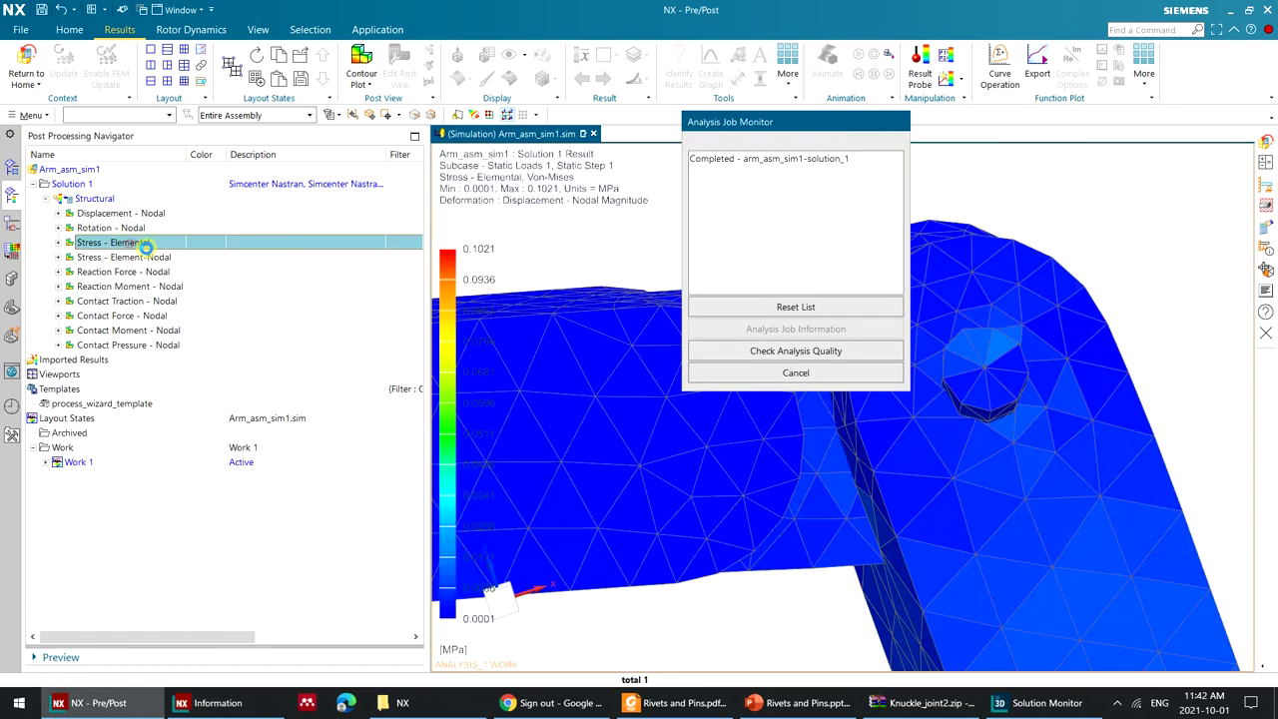
click(796, 372)
scroll(765, 334, down, 5)
middle_drag(767, 325, 733, 350)
scroll(733, 351, up, 5)
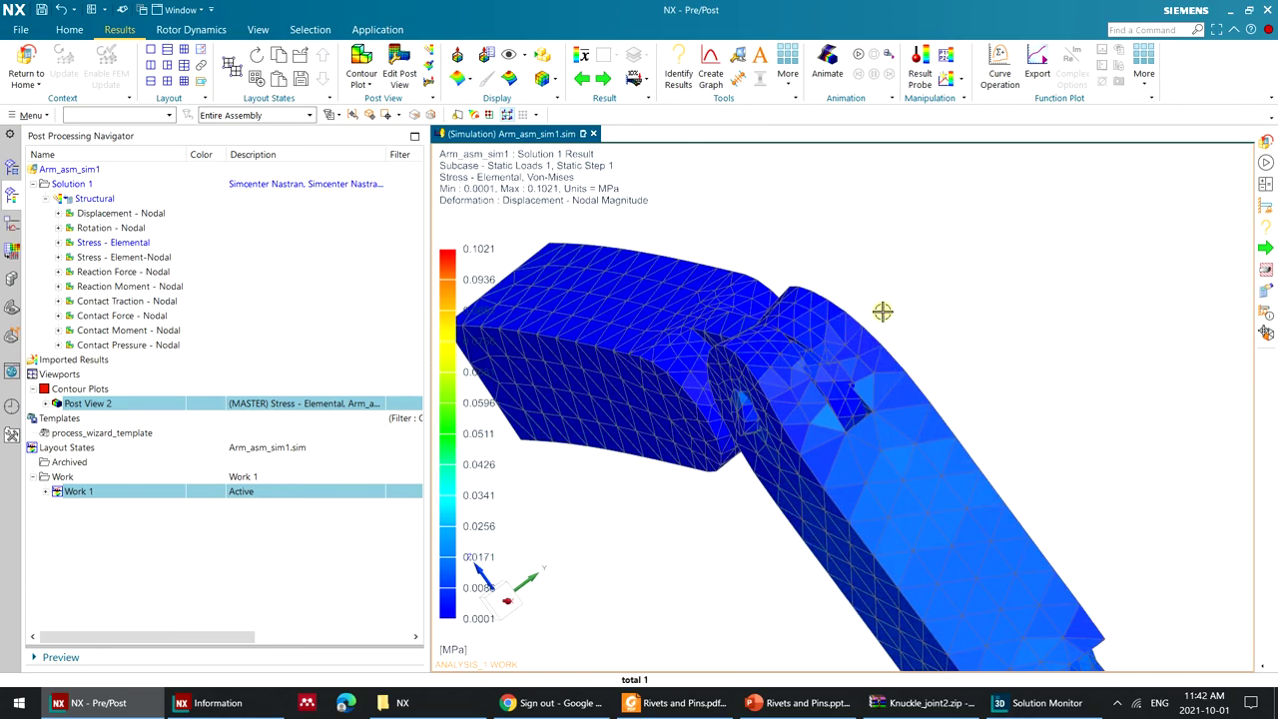
mouse_move(882, 312)
middle_down()
mouse_move(750, 633)
mouse_move(887, 314)
middle_up()
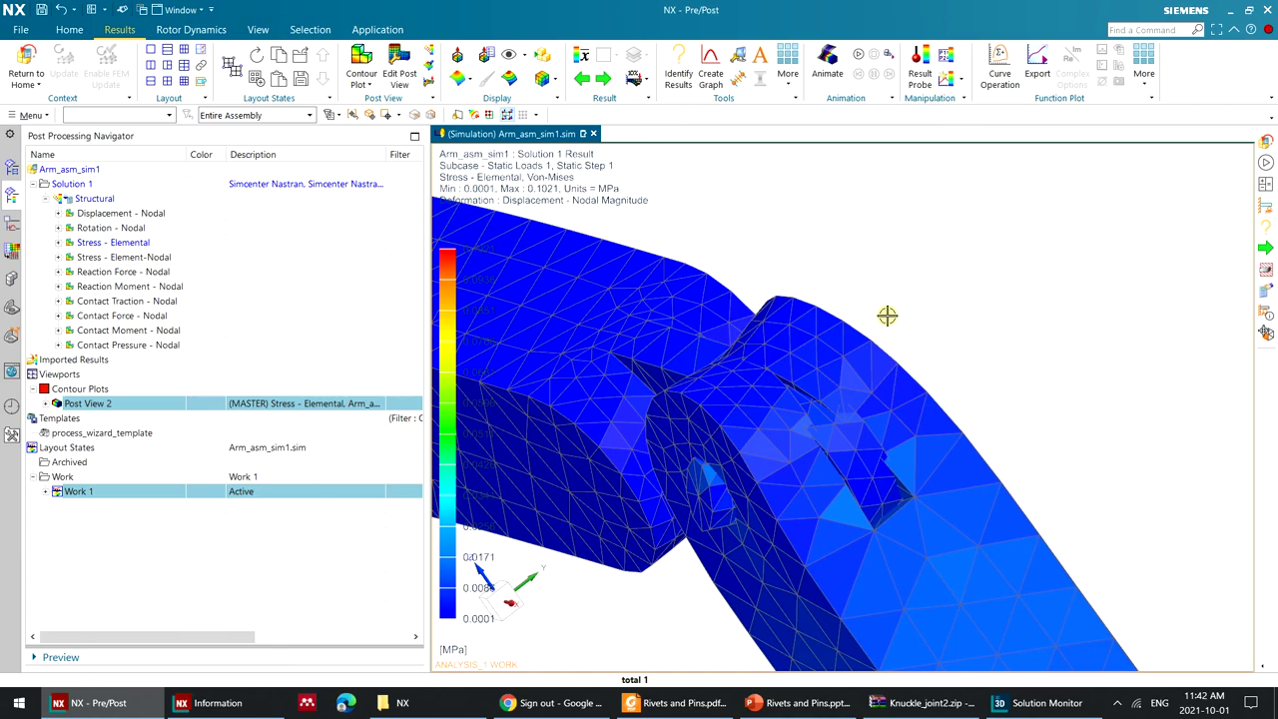
scroll(888, 316, down, 5)
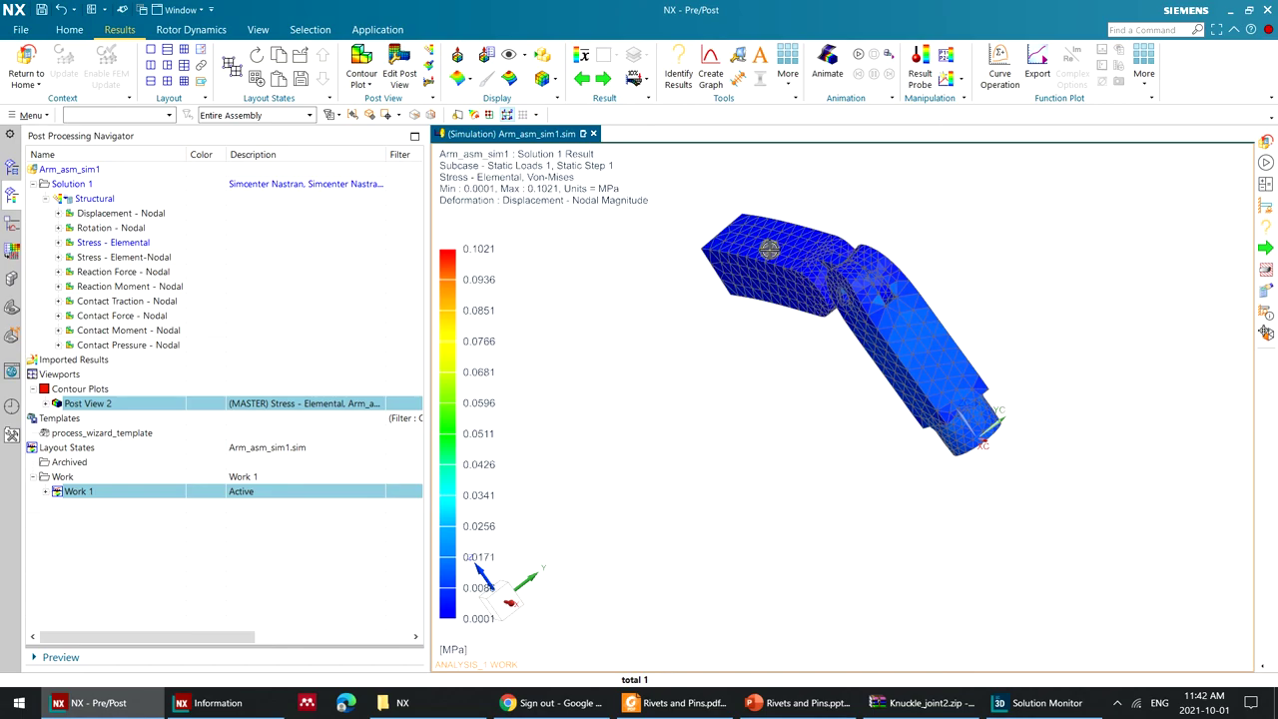
scroll(619, 240, up, 3)
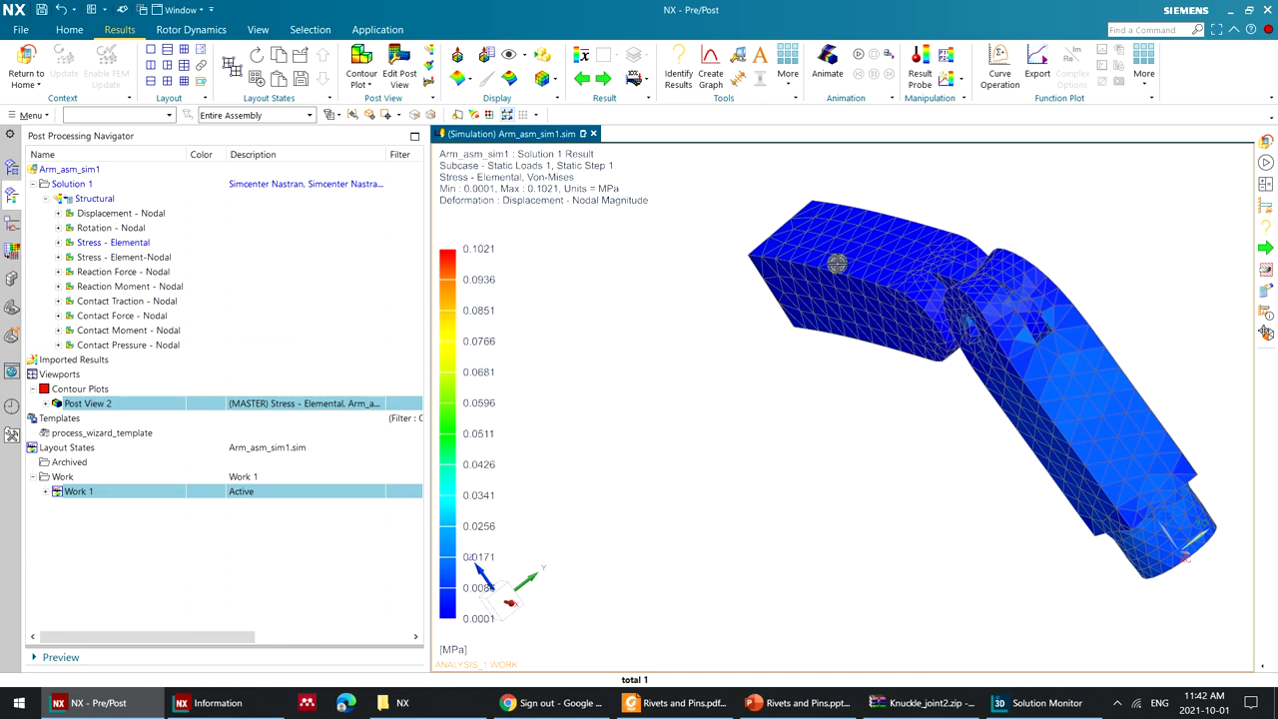
middle_drag(838, 263, 874, 226)
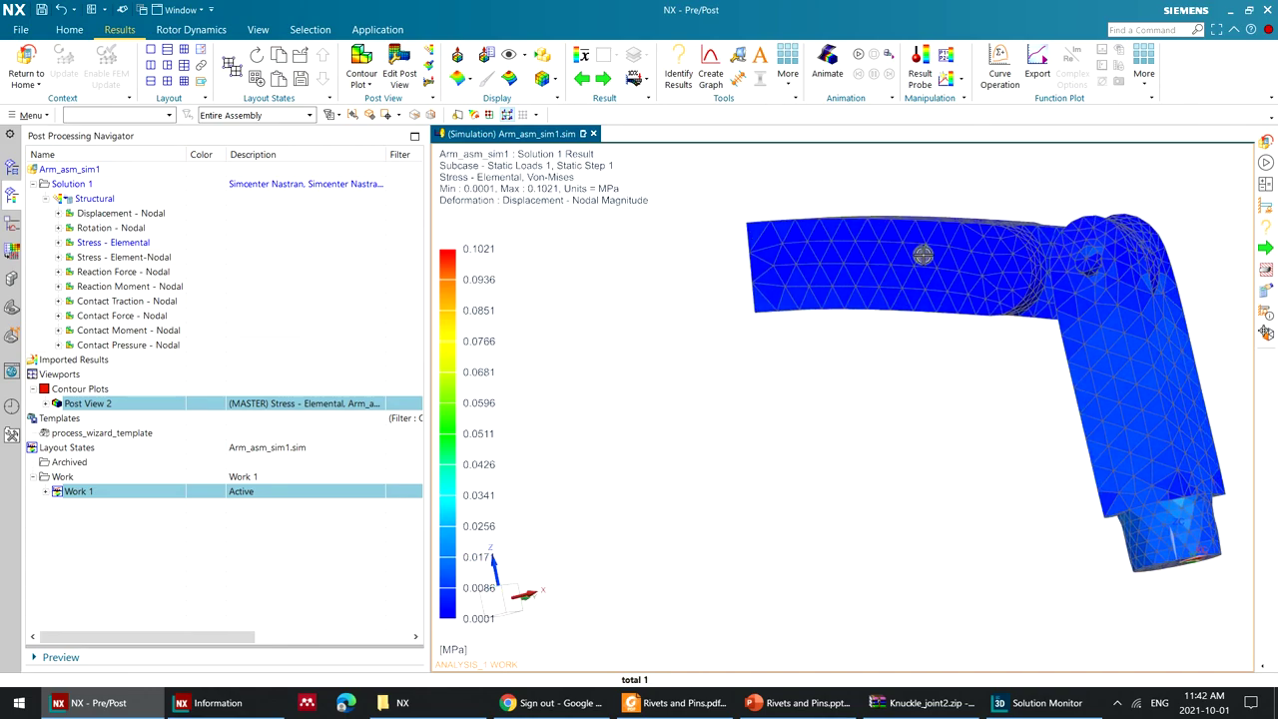
scroll(1139, 236, down, 1)
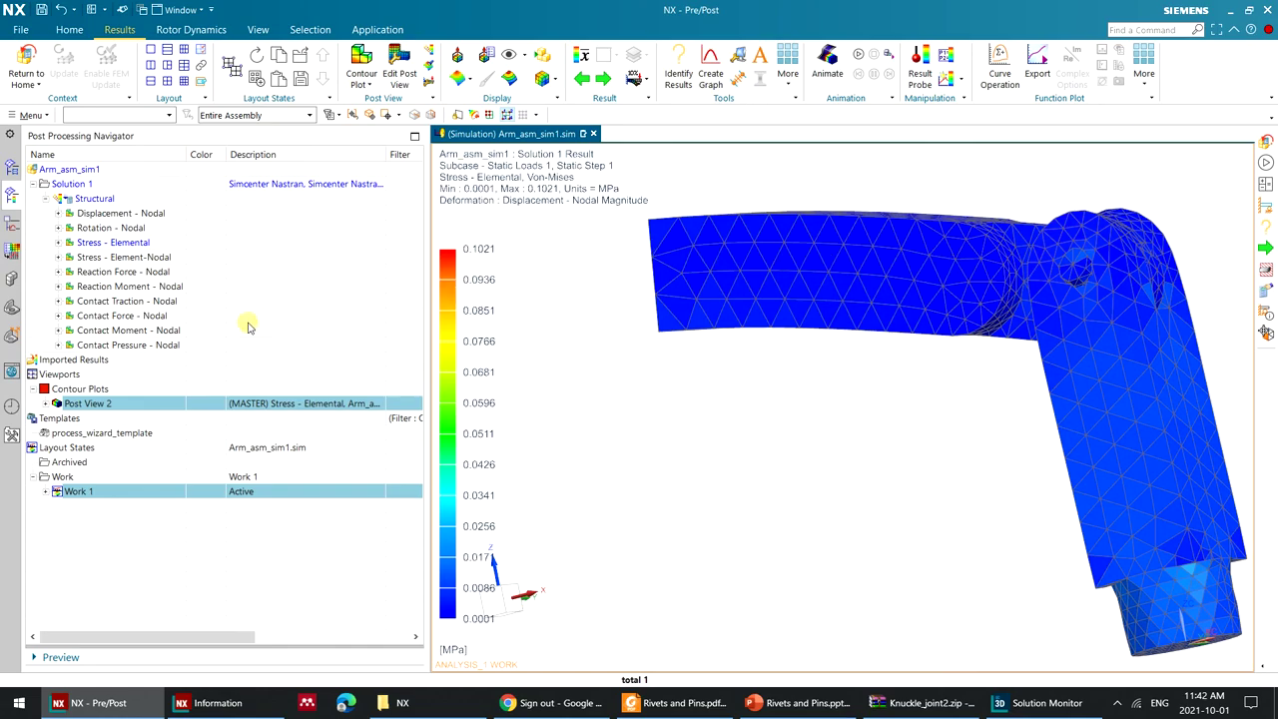
Display the nodal contact pressure and examine its distribution on the pin and joint surfaces.
double_click(160, 345)
middle_drag(534, 360, 889, 325)
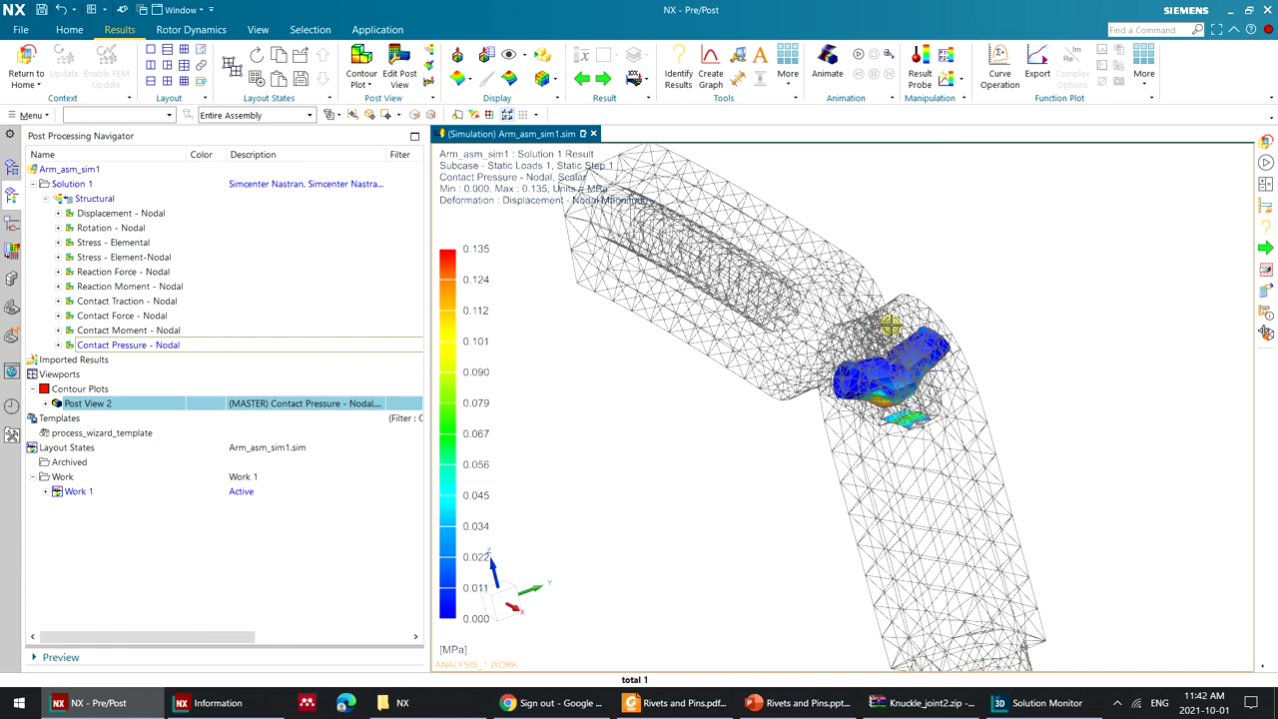
scroll(890, 325, up, 4)
middle_drag(996, 395, 1123, 305)
Turn off the deformation display and inspect the contact pressure on the undeformed pin from several directions.
click(644, 80)
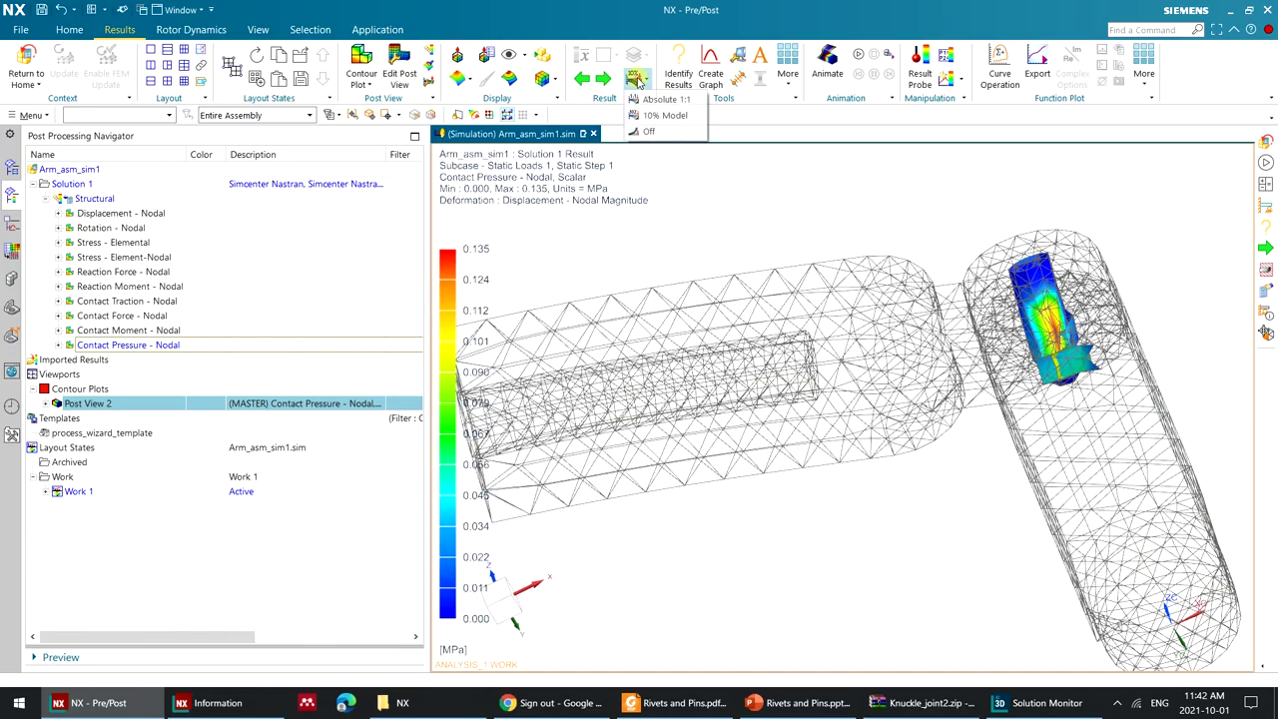
click(649, 131)
middle_drag(823, 504, 923, 376)
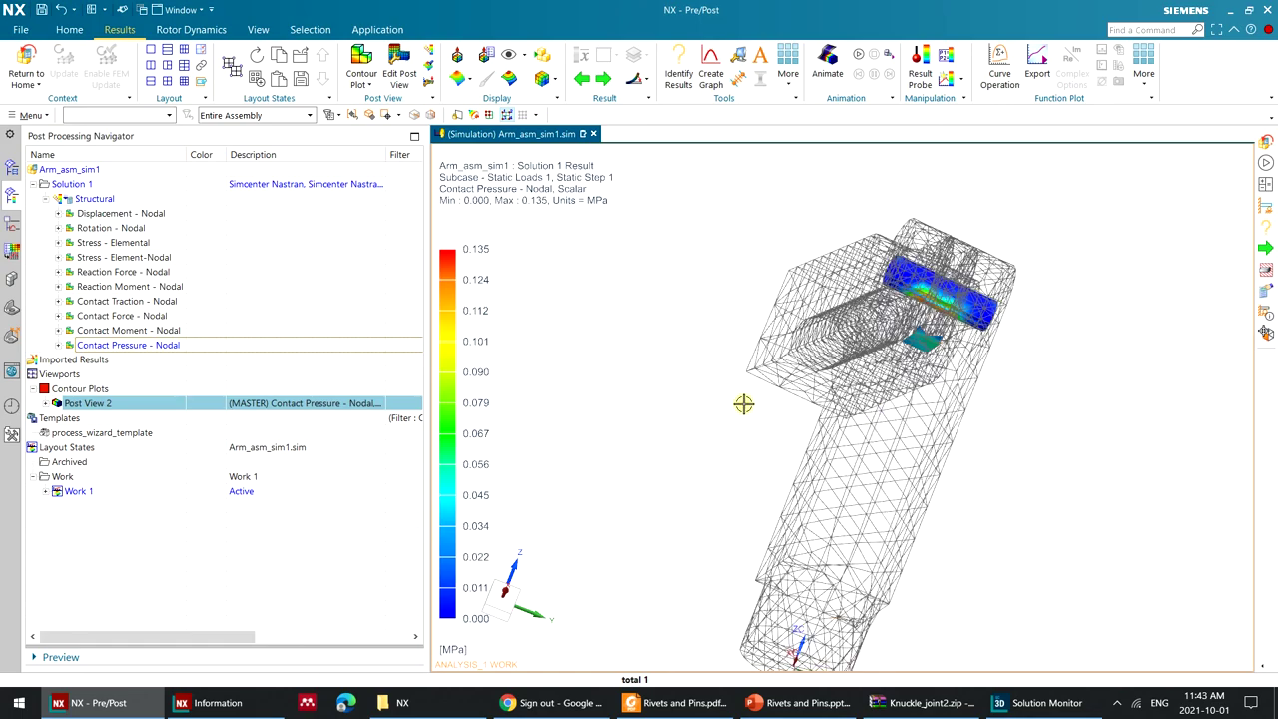
scroll(744, 399, down, 3)
middle_drag(785, 371, 852, 374)
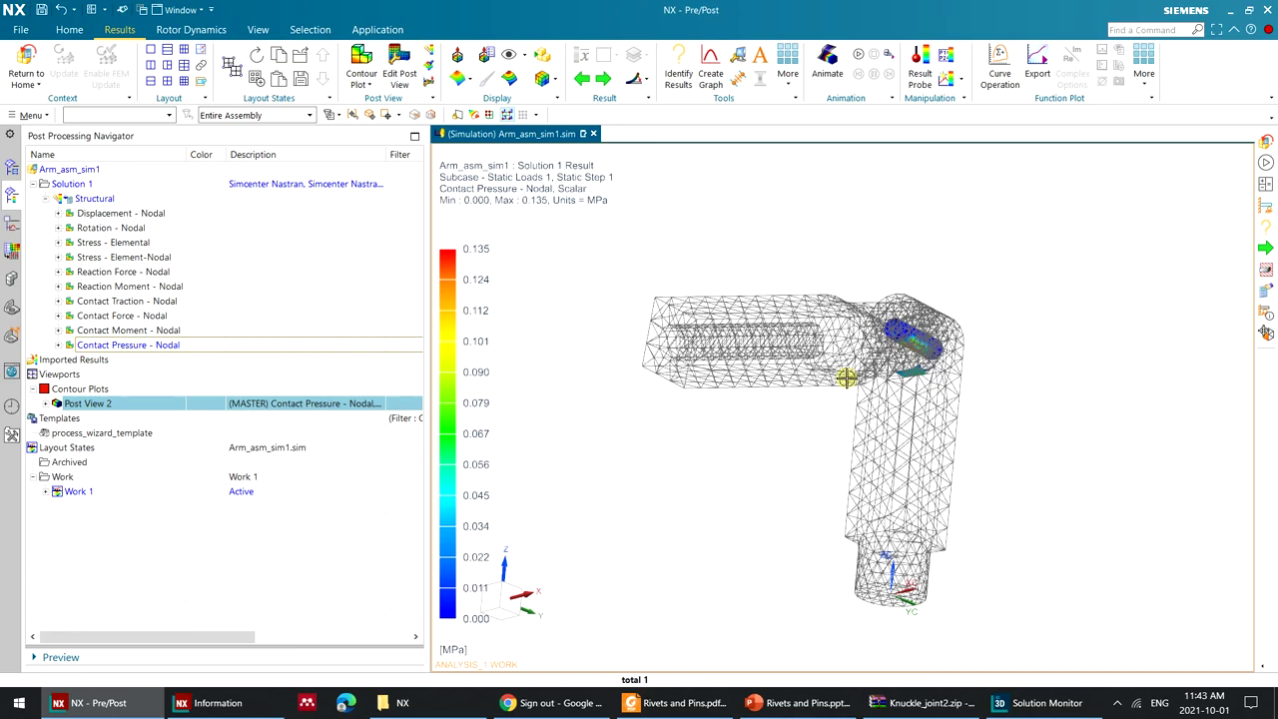